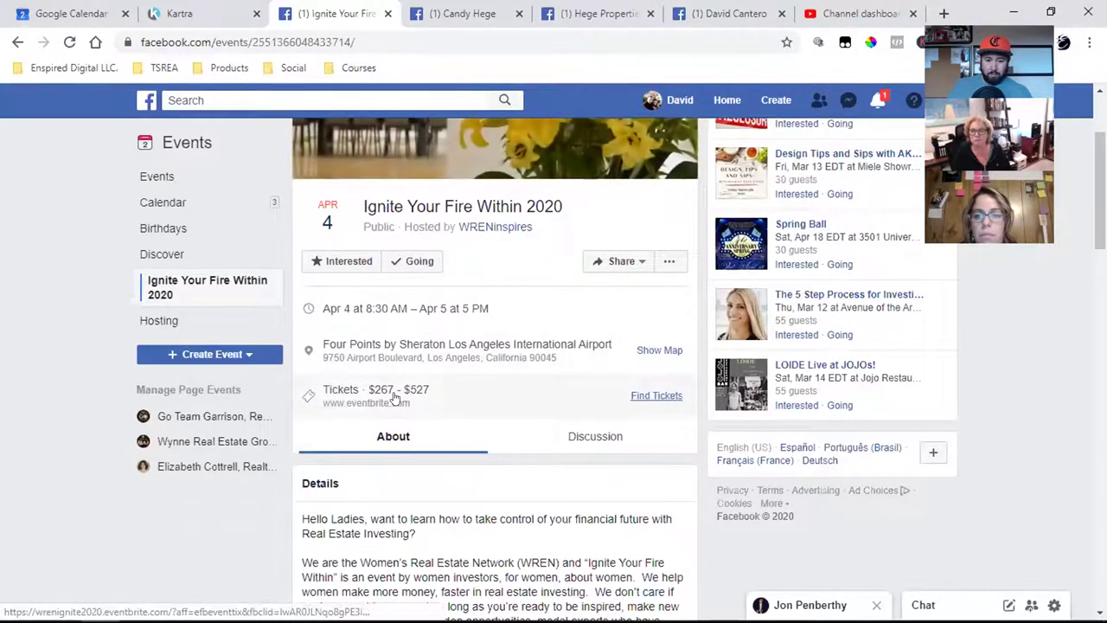
Review the Ignite Your Fire Within 2020 event page, including its date, venue, ticket prices, details and host
{"action": "scroll", "coordinate": [448, 401], "scroll_direction": "down", "scroll_amount": 5}
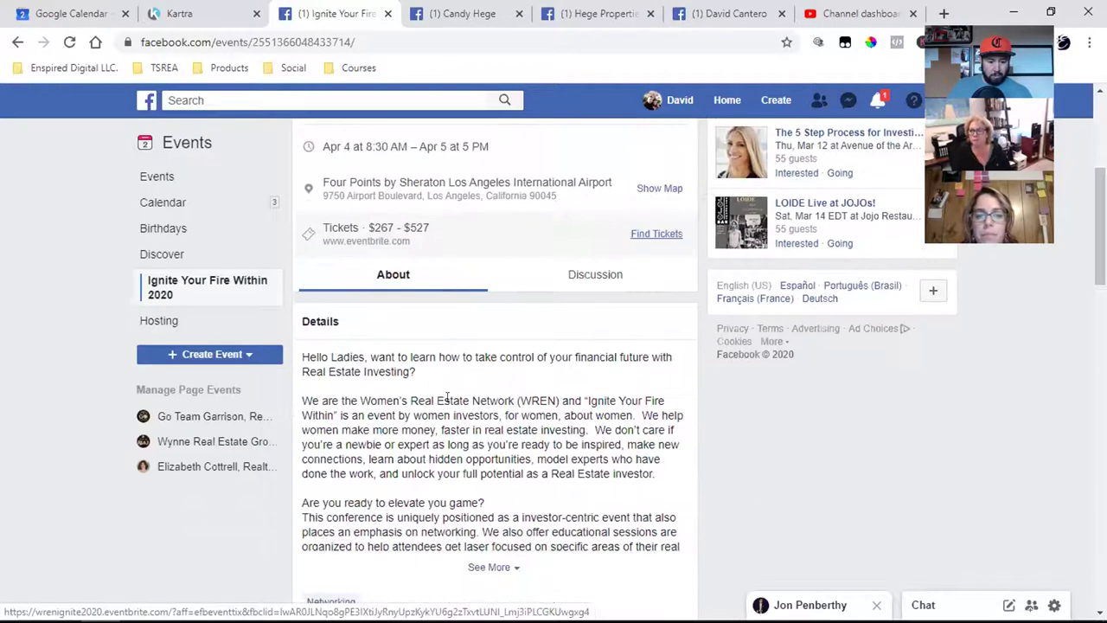
{"action": "scroll", "coordinate": [548, 425], "scroll_direction": "down", "scroll_amount": 3}
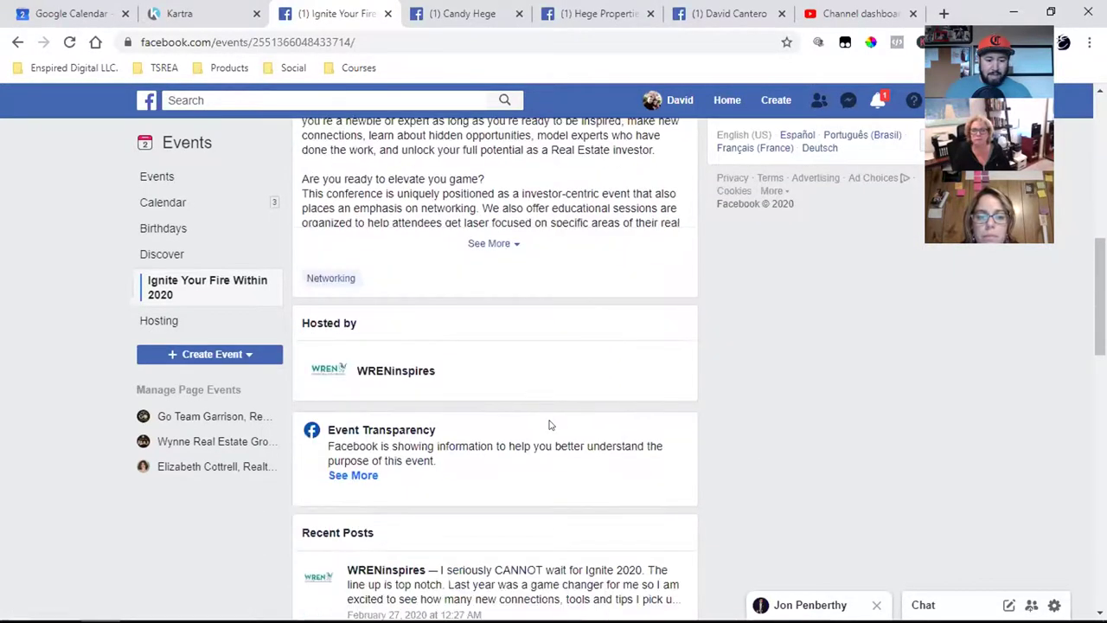
{"action": "scroll", "coordinate": [548, 425], "scroll_direction": "up", "scroll_amount": 6}
{"action": "scroll", "coordinate": [548, 425], "scroll_direction": "up", "scroll_amount": 2}
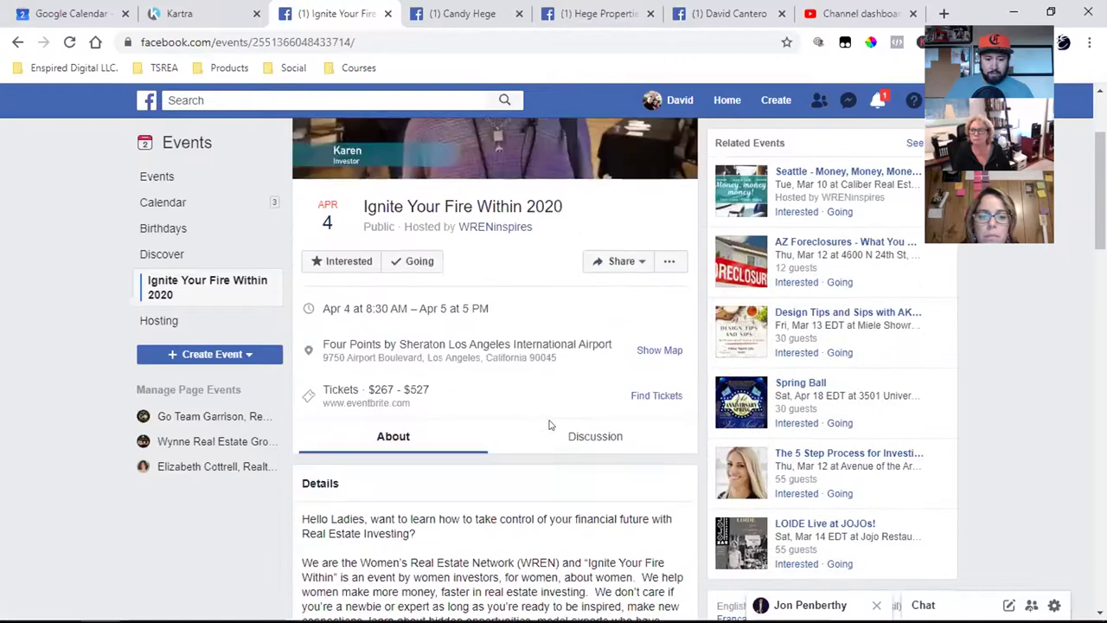
{"action": "scroll", "coordinate": [523, 436], "scroll_direction": "up", "scroll_amount": 2}
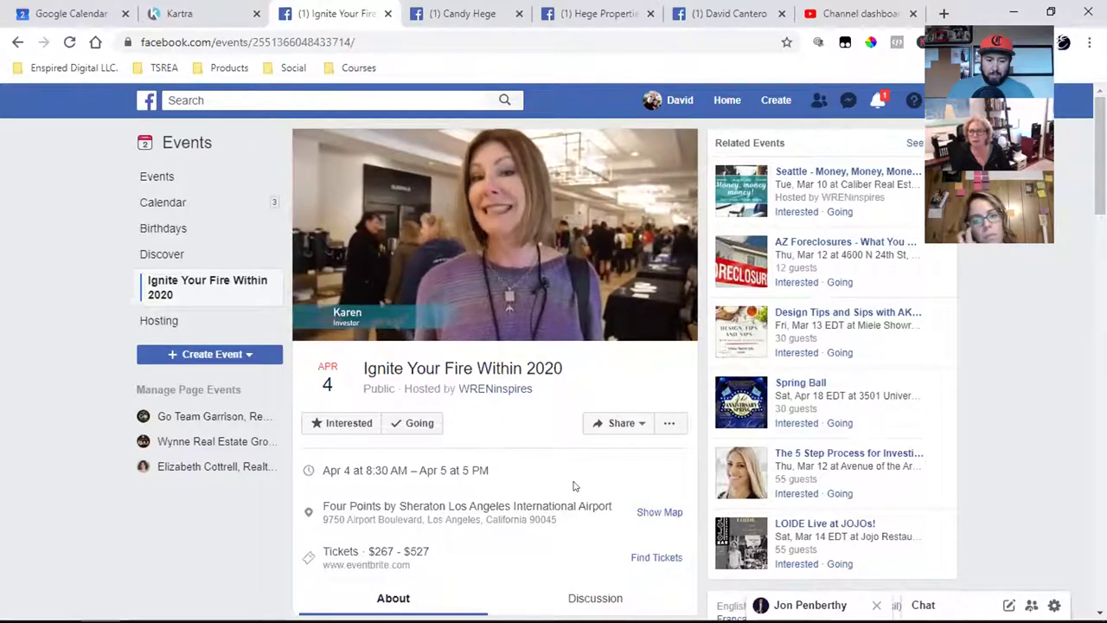
{"action": "scroll", "coordinate": [572, 486], "scroll_direction": "down", "scroll_amount": 2}
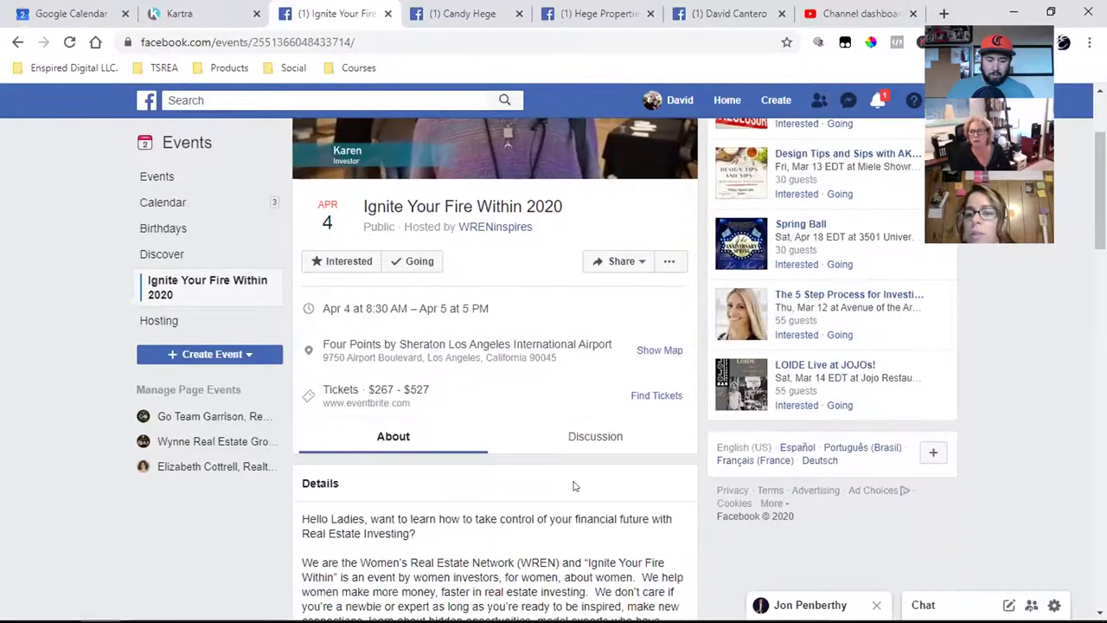
{"action": "scroll", "coordinate": [573, 486], "scroll_direction": "up", "scroll_amount": 2}
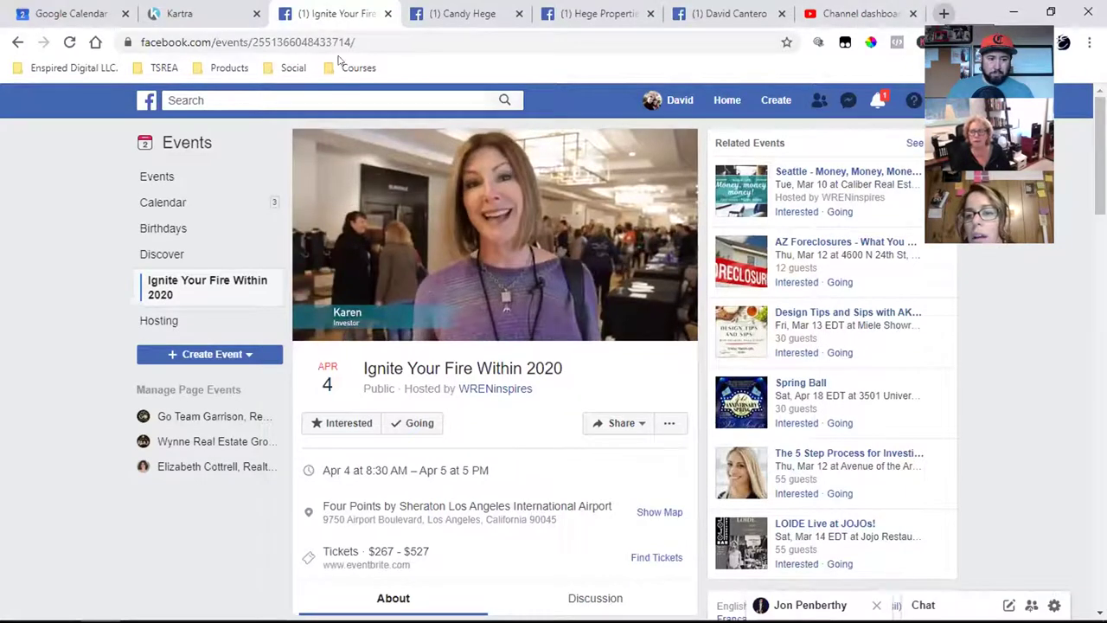
Open Ads Manager for the TSREA Clients account in a new browser tab and set the campaign reporting period to Lifetime
{"action": "left_click", "coordinate": [941, 13]}
{"action": "left_click", "coordinate": [69, 67]}
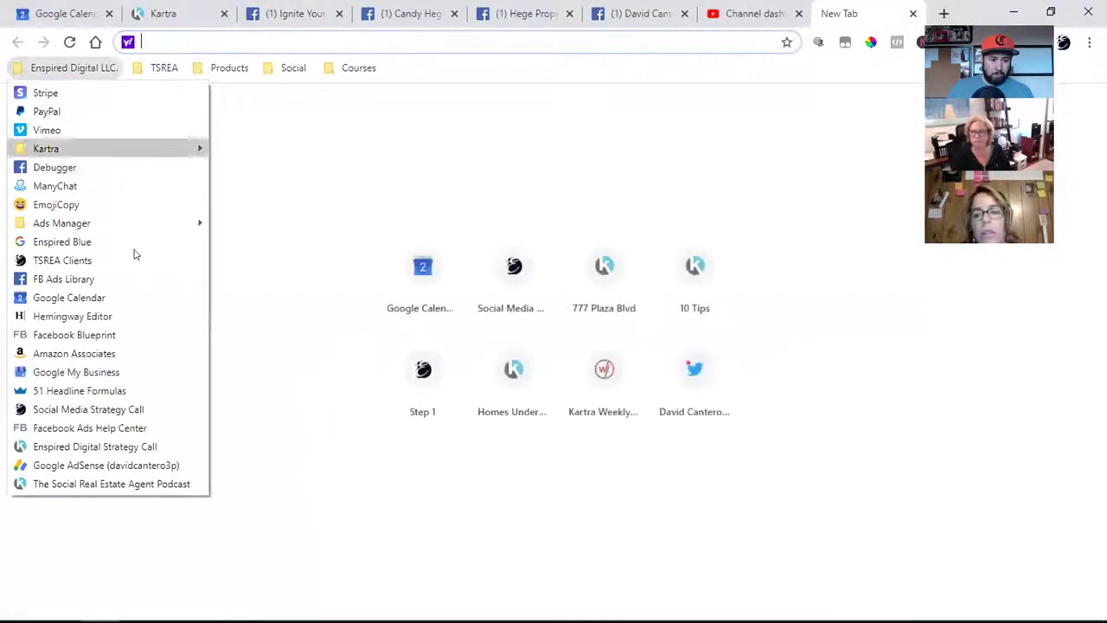
{"action": "mouse_move", "coordinate": [136, 223]}
{"action": "left_click", "coordinate": [246, 225]}
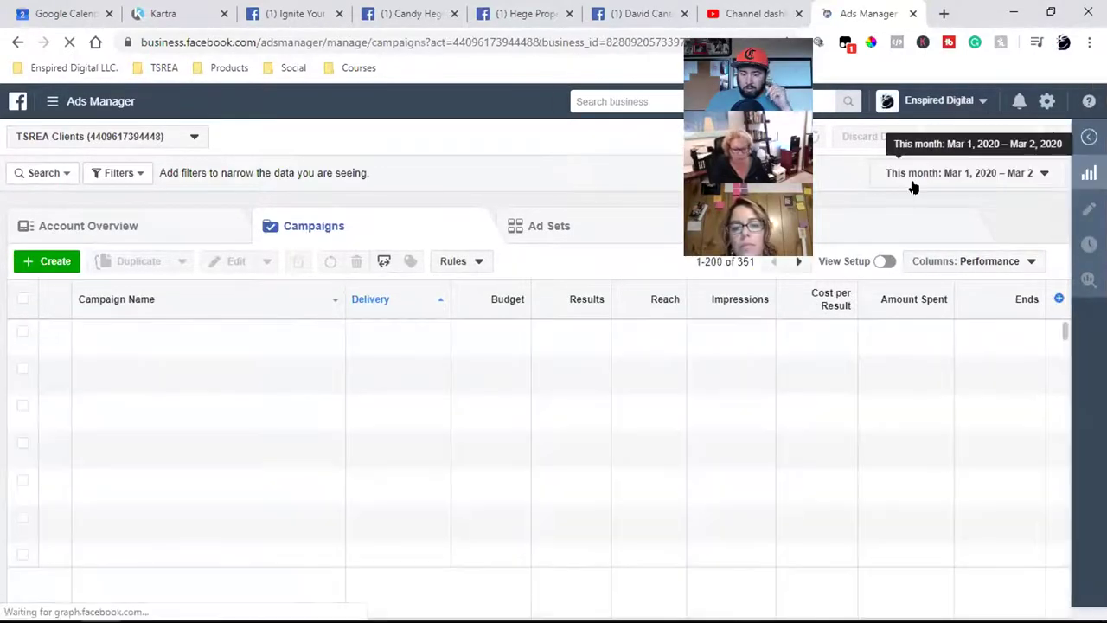
{"action": "left_click", "coordinate": [916, 177]}
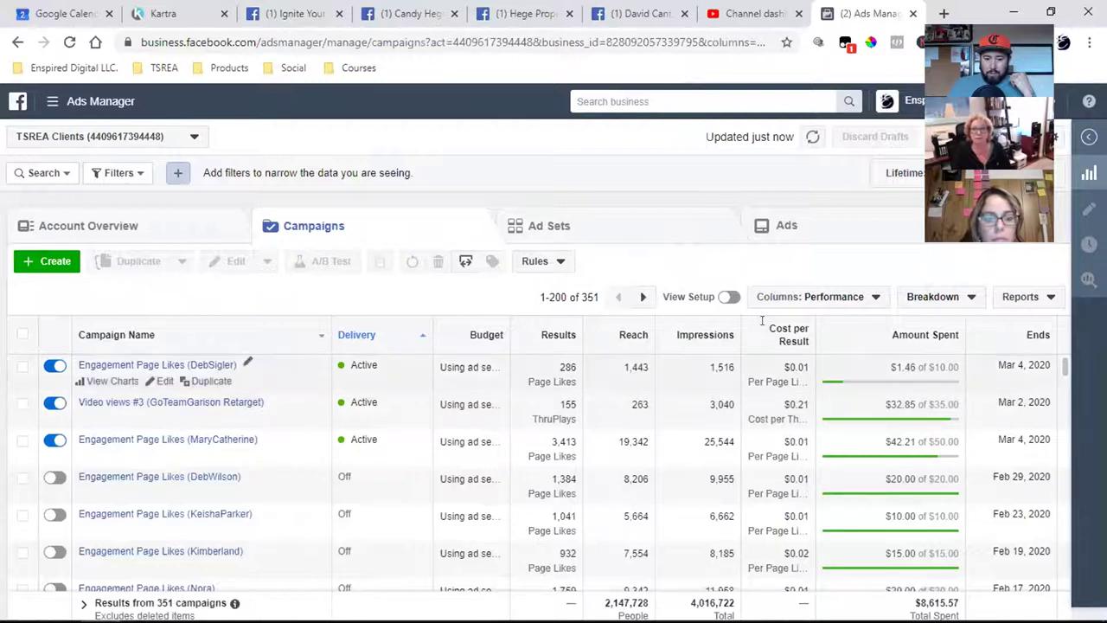
{"action": "mouse_move", "coordinate": [786, 342]}
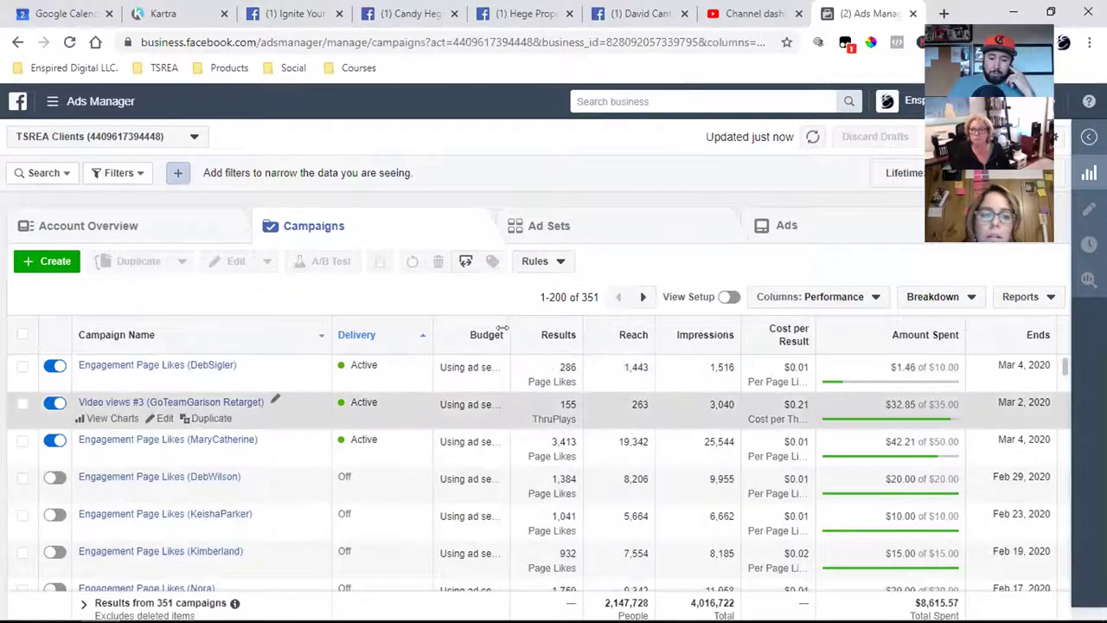
{"action": "mouse_move", "coordinate": [563, 334]}
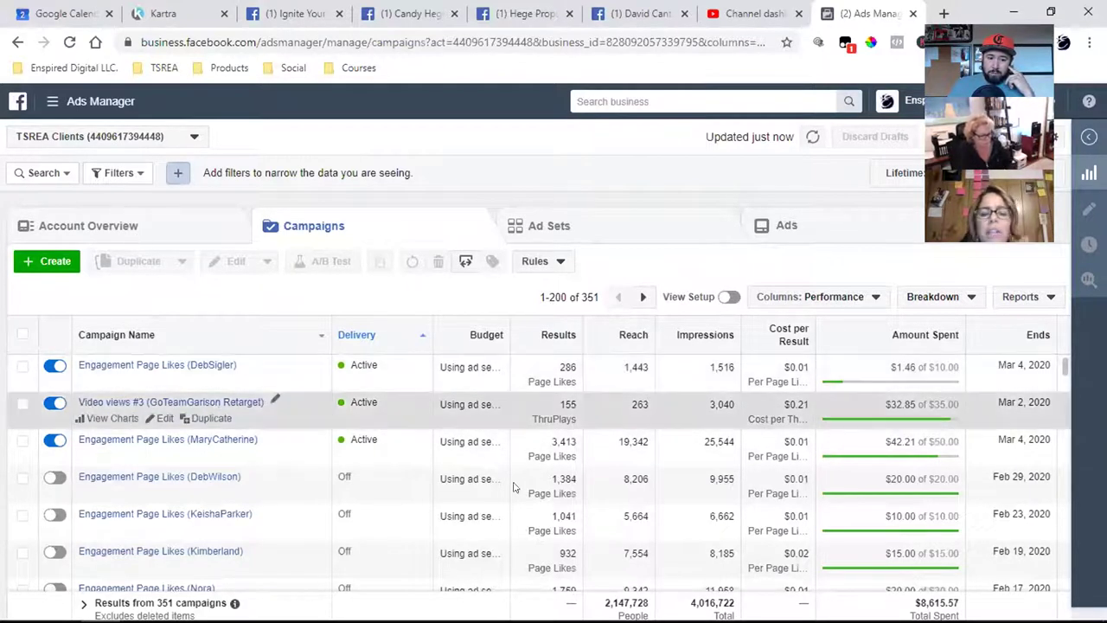
Locate the Manage Ads option among the Facebook account options from the event and profile pages, and return to Ads Manager
{"action": "left_click", "coordinate": [632, 13]}
{"action": "left_click", "coordinate": [389, 11]}
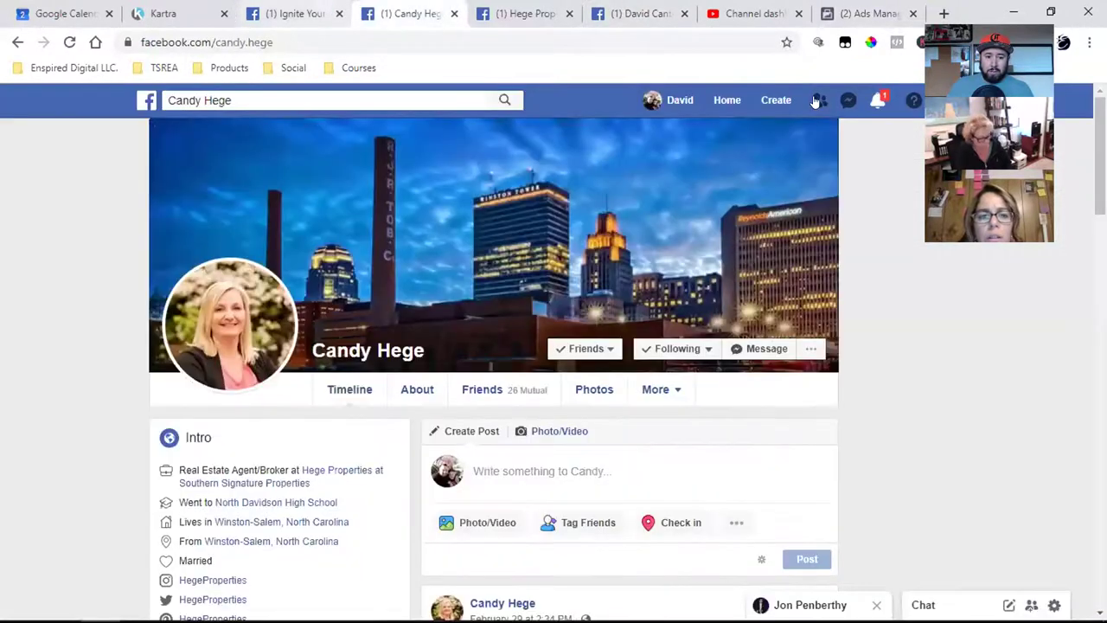
{"action": "left_click", "coordinate": [302, 13]}
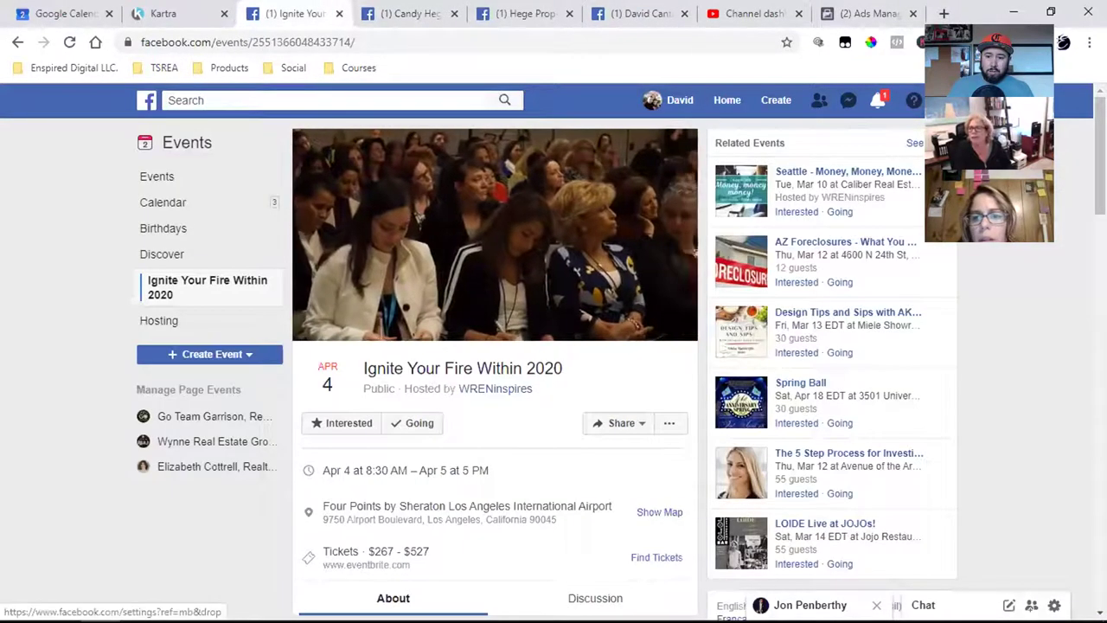
{"action": "left_click", "coordinate": [930, 100]}
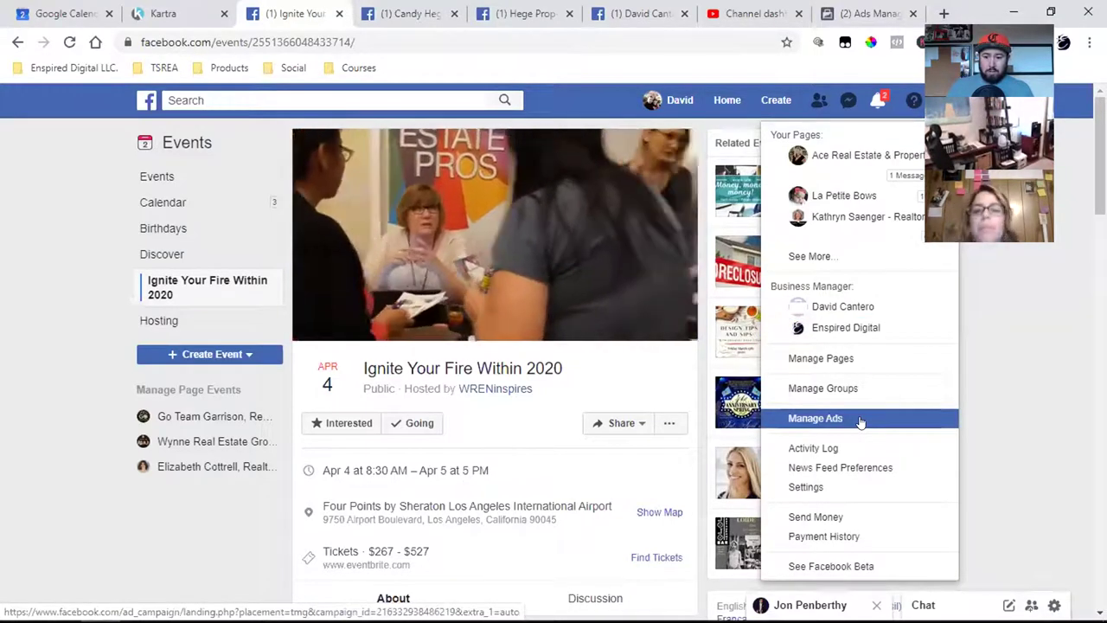
{"action": "left_click", "coordinate": [859, 8]}
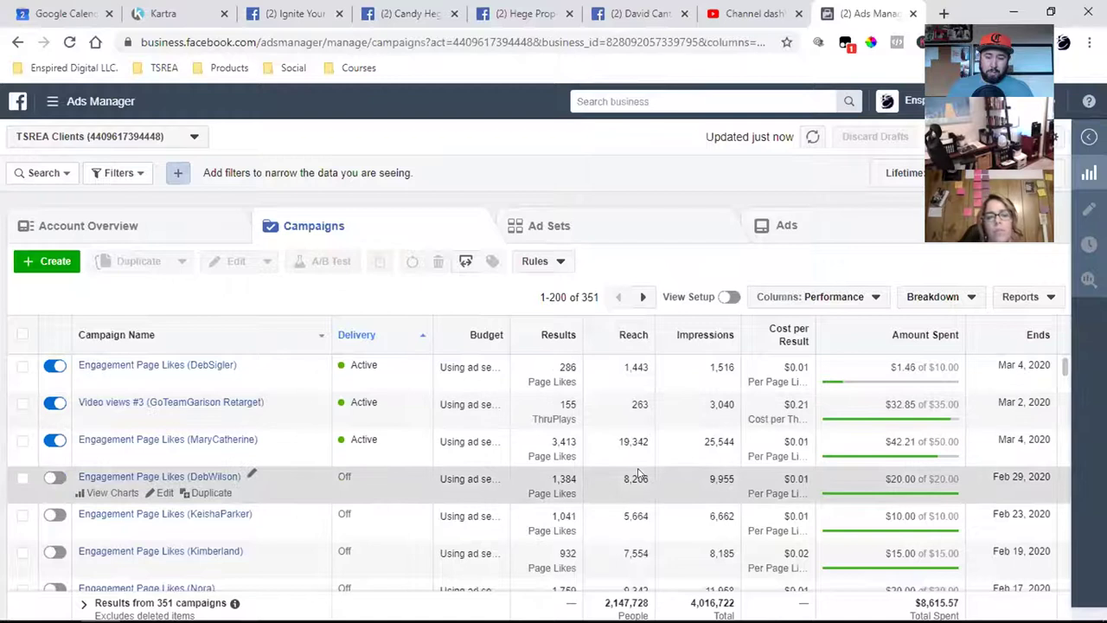
{"action": "left_click", "coordinate": [636, 13]}
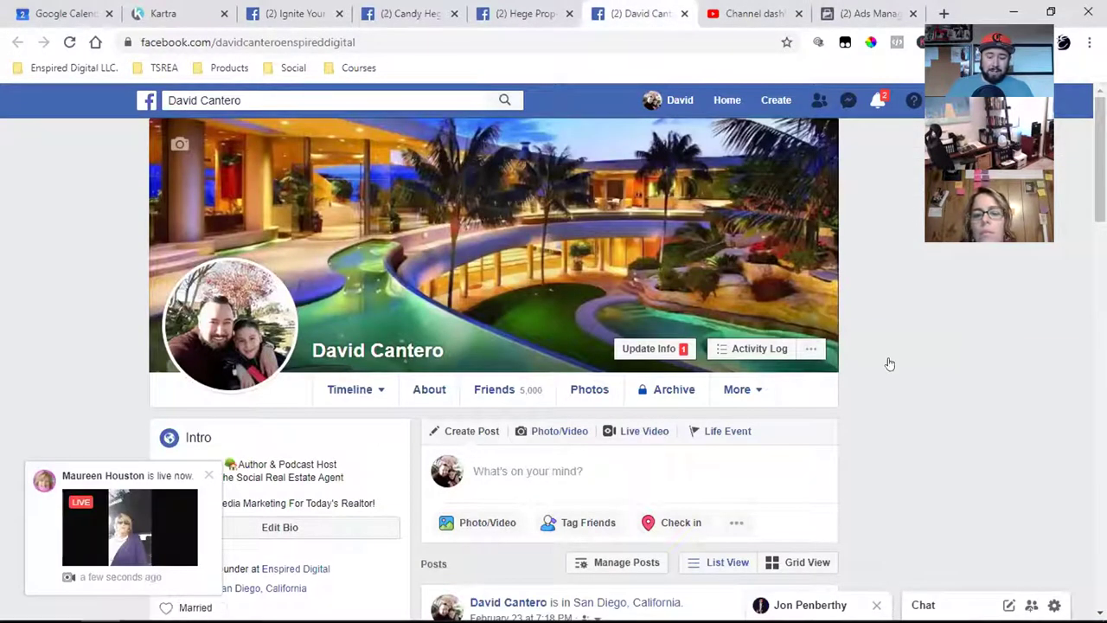
{"action": "left_click", "coordinate": [941, 100]}
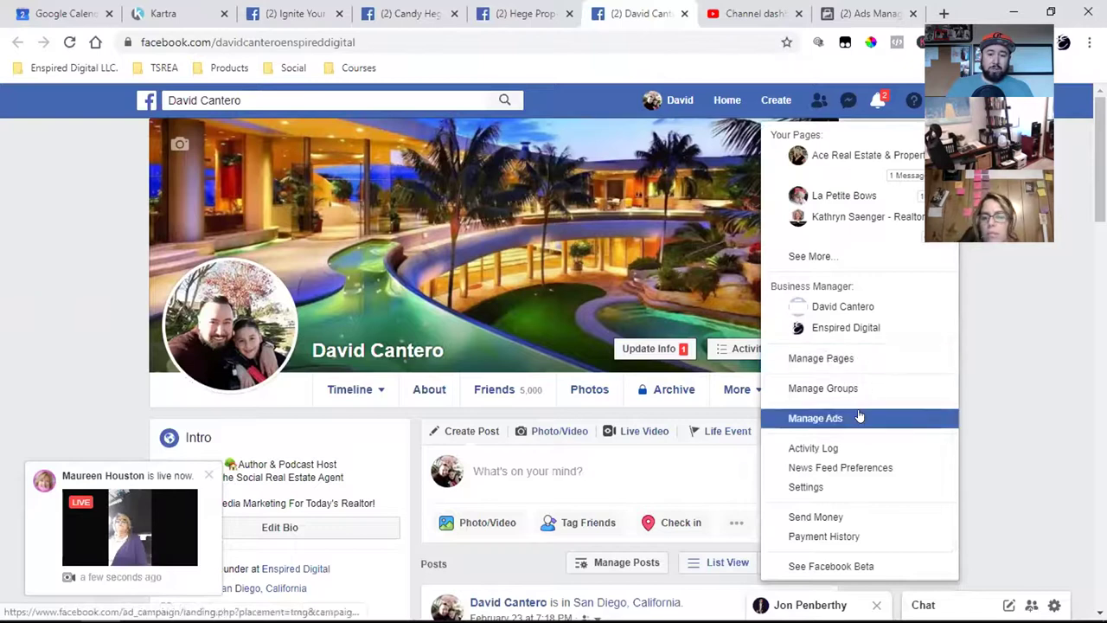
{"action": "left_click", "coordinate": [853, 13]}
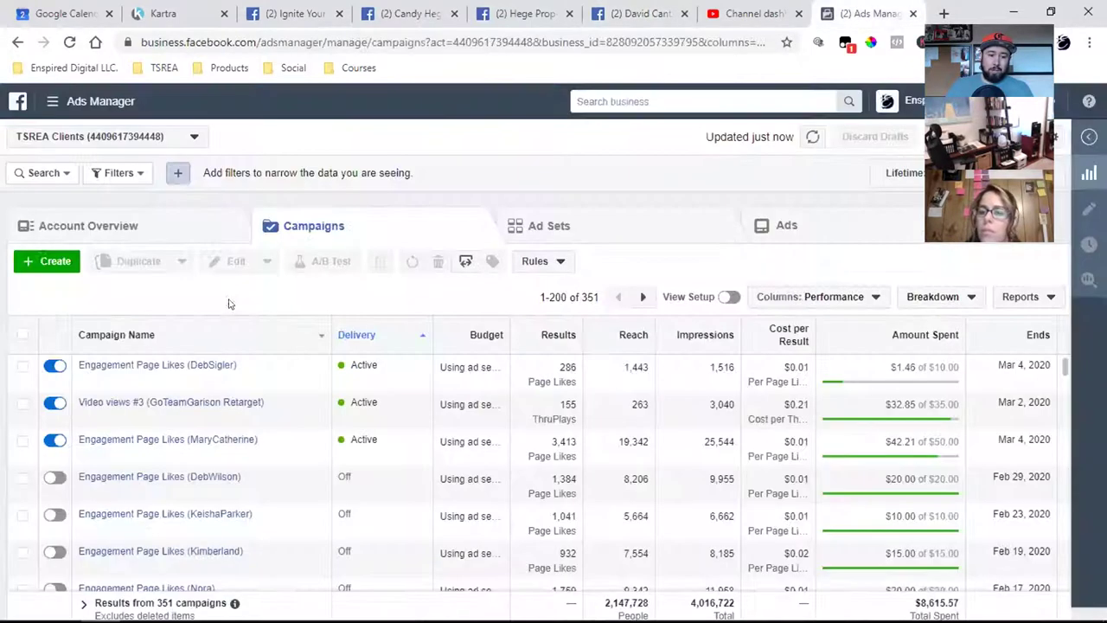
Create a new campaign with the Engagement marketing objective and Event responses as the engagement type
{"action": "left_click", "coordinate": [32, 267]}
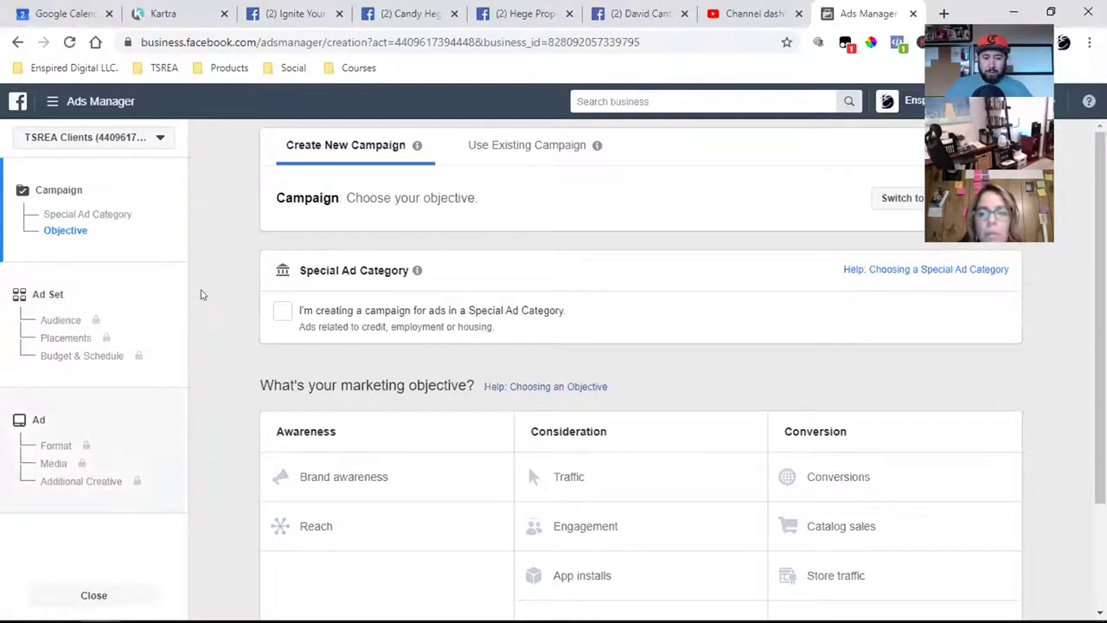
{"action": "scroll", "coordinate": [681, 385], "scroll_direction": "down", "scroll_amount": 2}
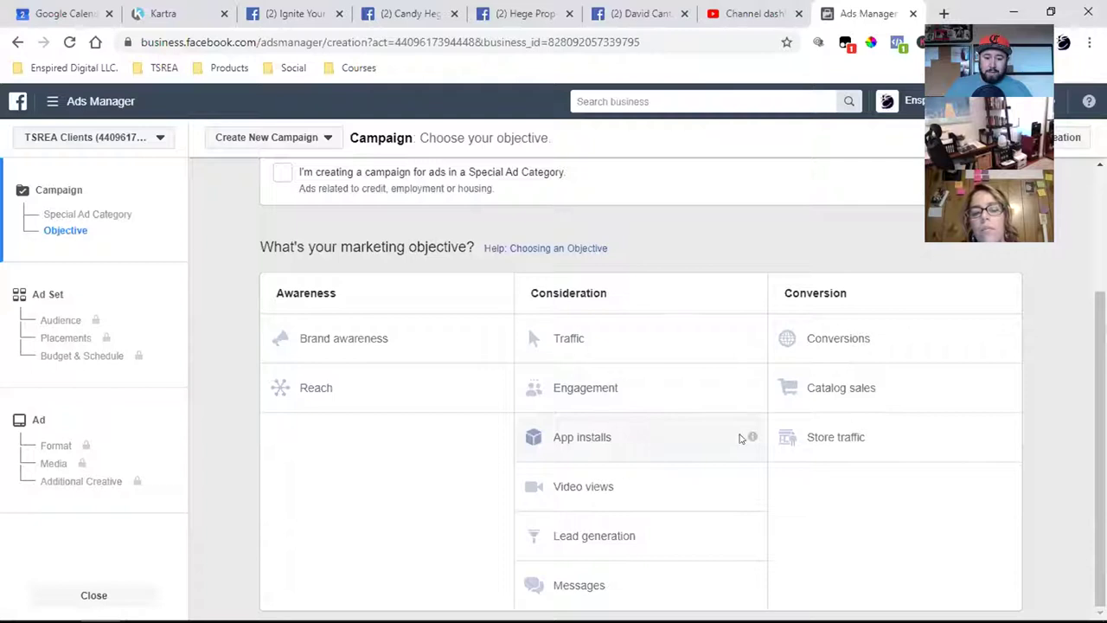
{"action": "left_click", "coordinate": [673, 385]}
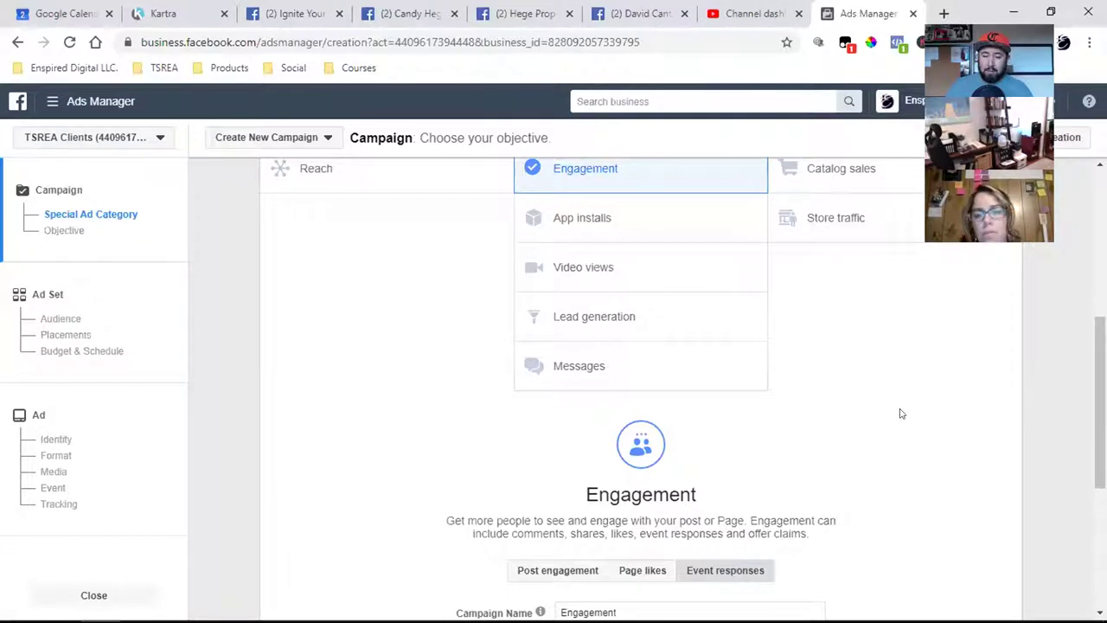
{"action": "scroll", "coordinate": [900, 414], "scroll_direction": "down", "scroll_amount": 2}
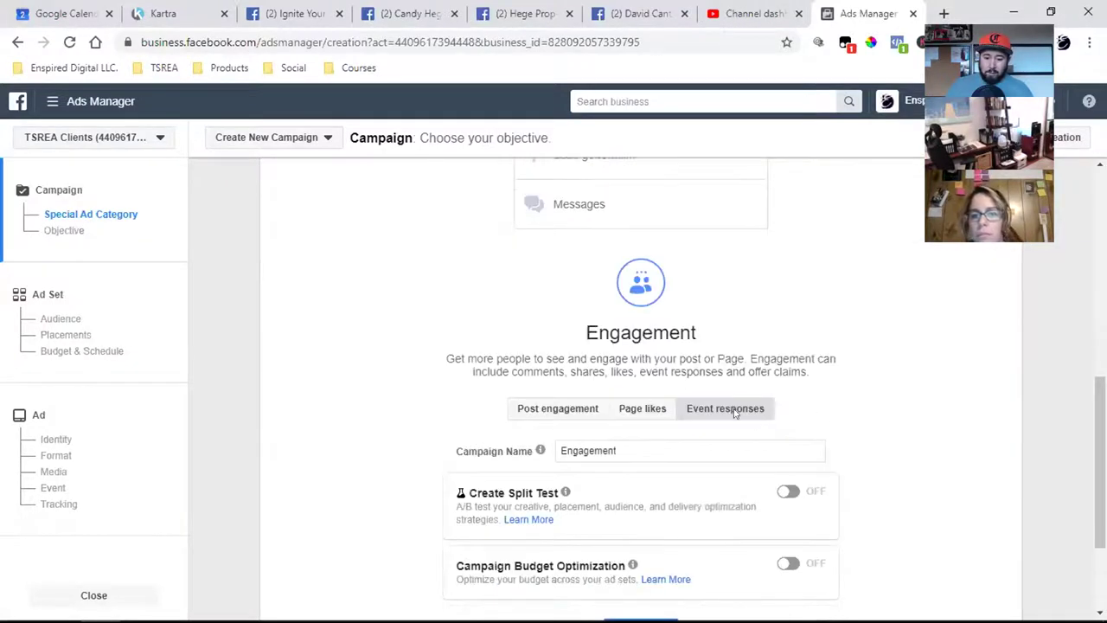
{"action": "scroll", "coordinate": [734, 414], "scroll_direction": "down", "scroll_amount": 2}
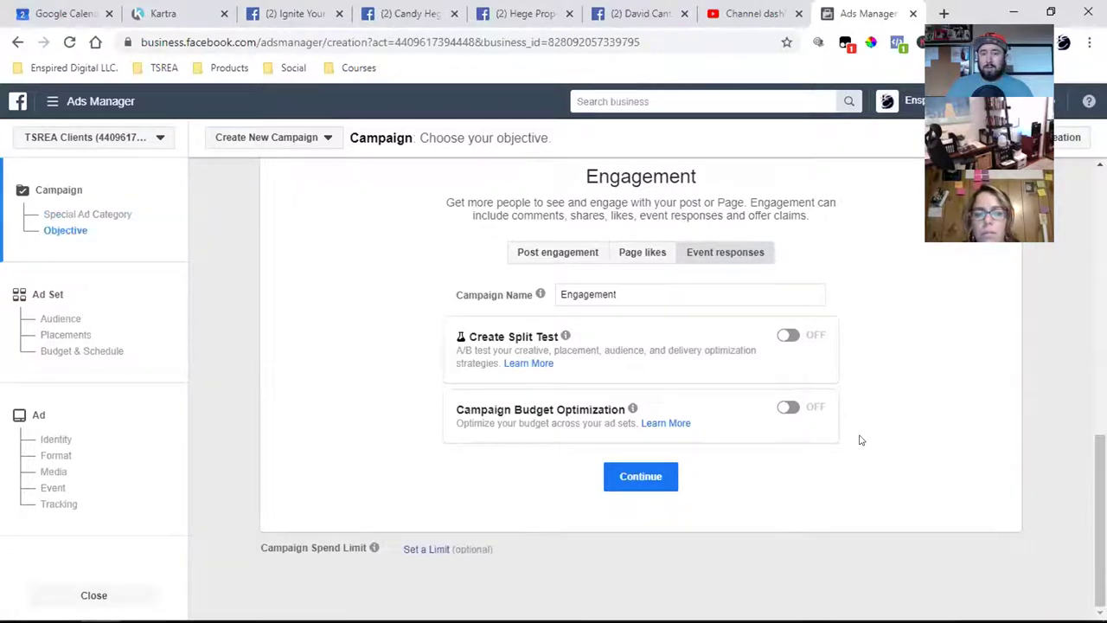
{"action": "scroll", "coordinate": [860, 440], "scroll_direction": "up", "scroll_amount": 2}
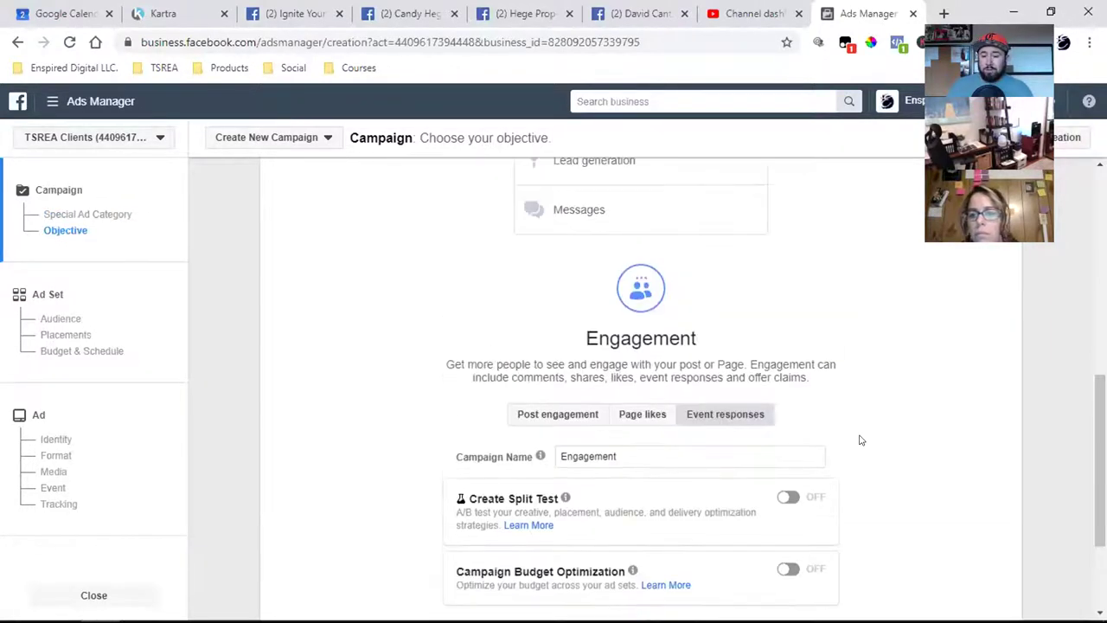
{"action": "scroll", "coordinate": [860, 440], "scroll_direction": "up", "scroll_amount": 2}
{"action": "scroll", "coordinate": [859, 440], "scroll_direction": "up", "scroll_amount": 2}
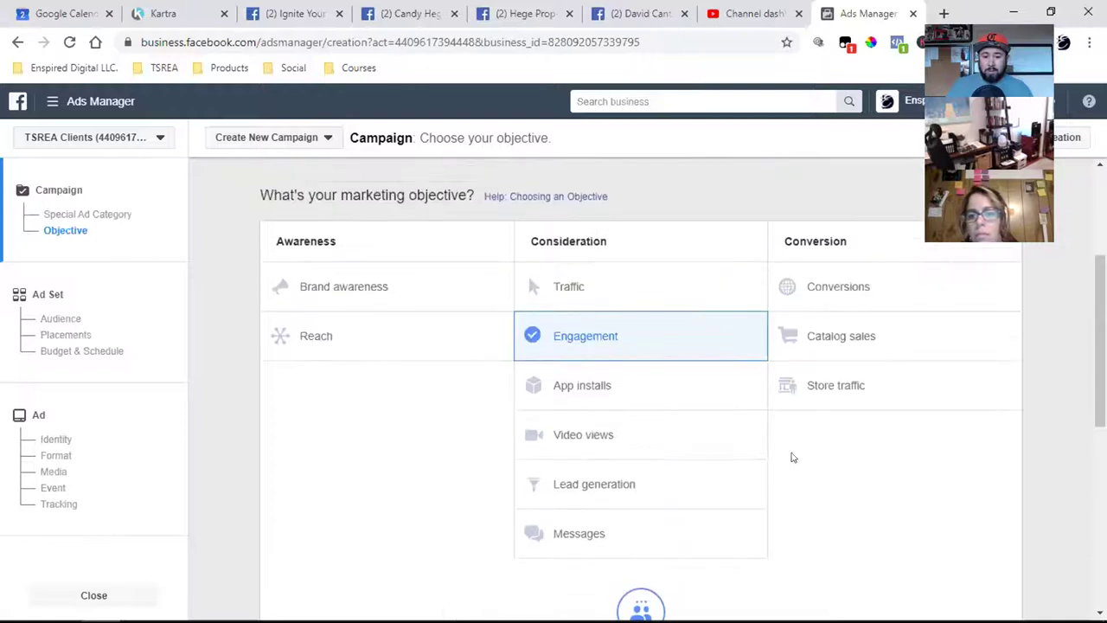
{"action": "scroll", "coordinate": [787, 422], "scroll_direction": "down", "scroll_amount": 4}
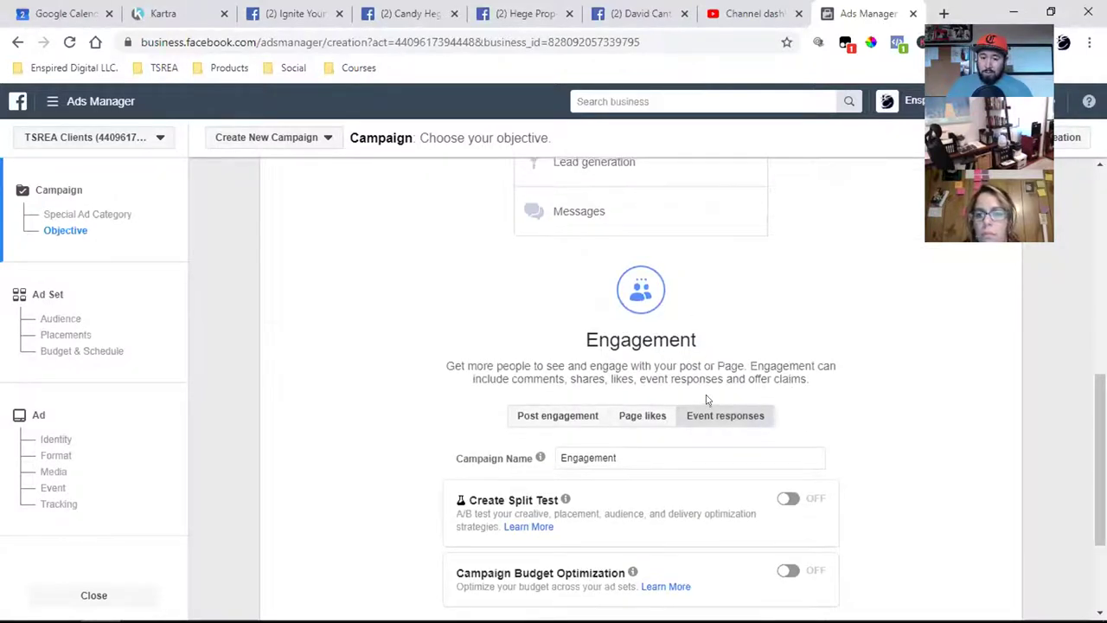
{"action": "scroll", "coordinate": [684, 415], "scroll_direction": "up", "scroll_amount": 5}
{"action": "scroll", "coordinate": [635, 382], "scroll_direction": "down", "scroll_amount": 5}
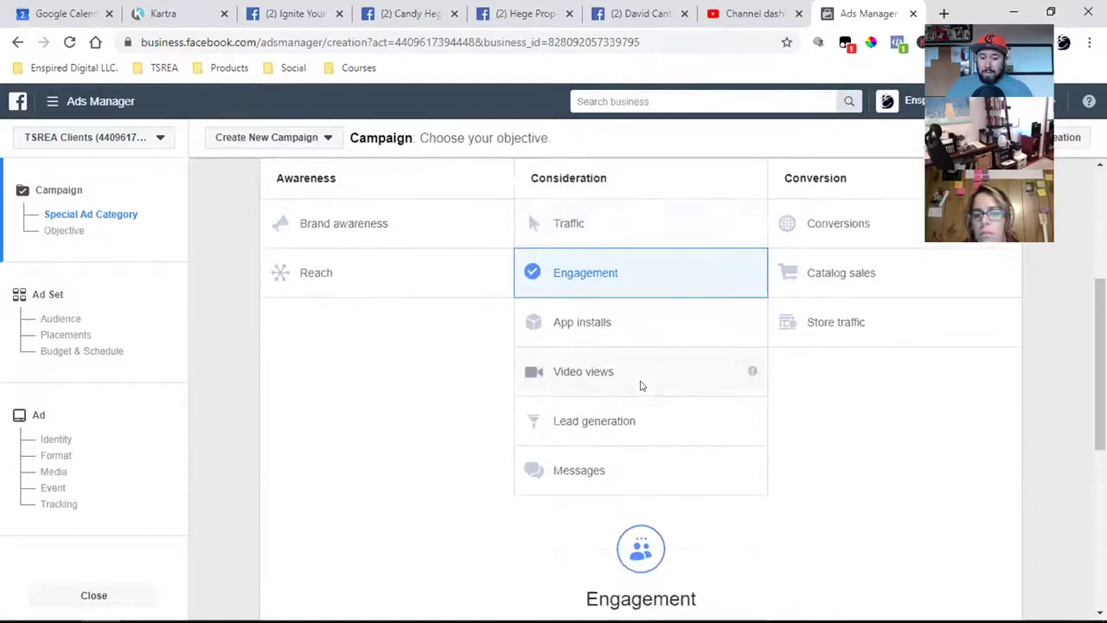
Switch the campaign's engagement type to Post engagement and compare it with the available marketing objectives
{"action": "left_click", "coordinate": [567, 359]}
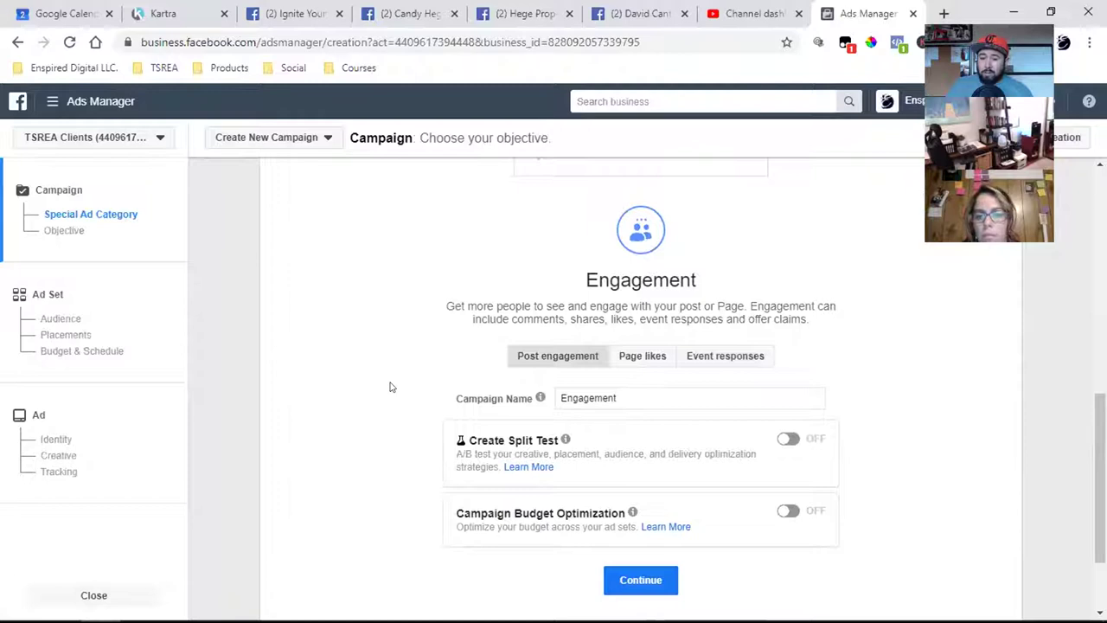
{"action": "scroll", "coordinate": [389, 387], "scroll_direction": "up", "scroll_amount": 4}
{"action": "scroll", "coordinate": [455, 346], "scroll_direction": "down", "scroll_amount": 2}
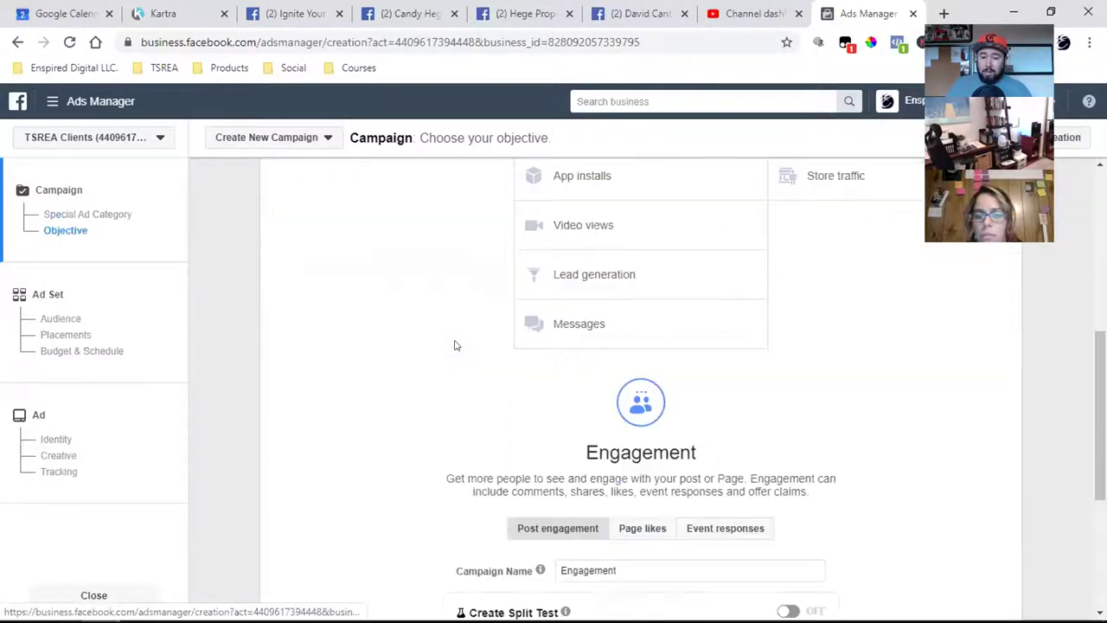
{"action": "scroll", "coordinate": [440, 383], "scroll_direction": "up", "scroll_amount": 3}
Check the Ignite Your Fire Within 2020 event page, dismiss its open account options, and return to the campaign setup in Ads Manager
{"action": "left_click", "coordinate": [307, 10]}
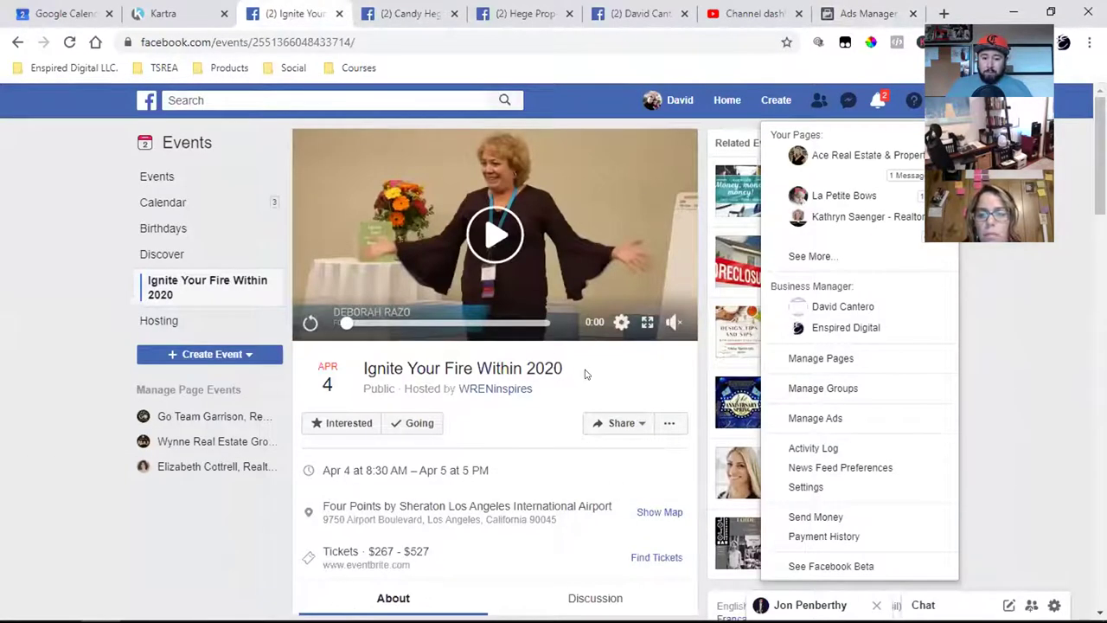
{"action": "left_click", "coordinate": [622, 373]}
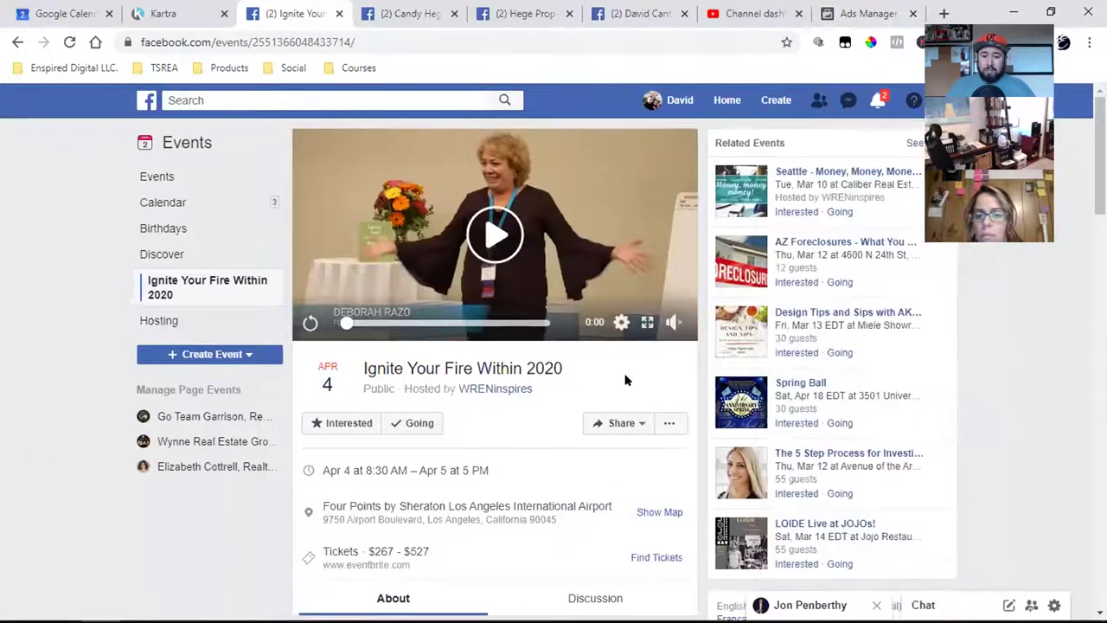
{"action": "left_click", "coordinate": [837, 12]}
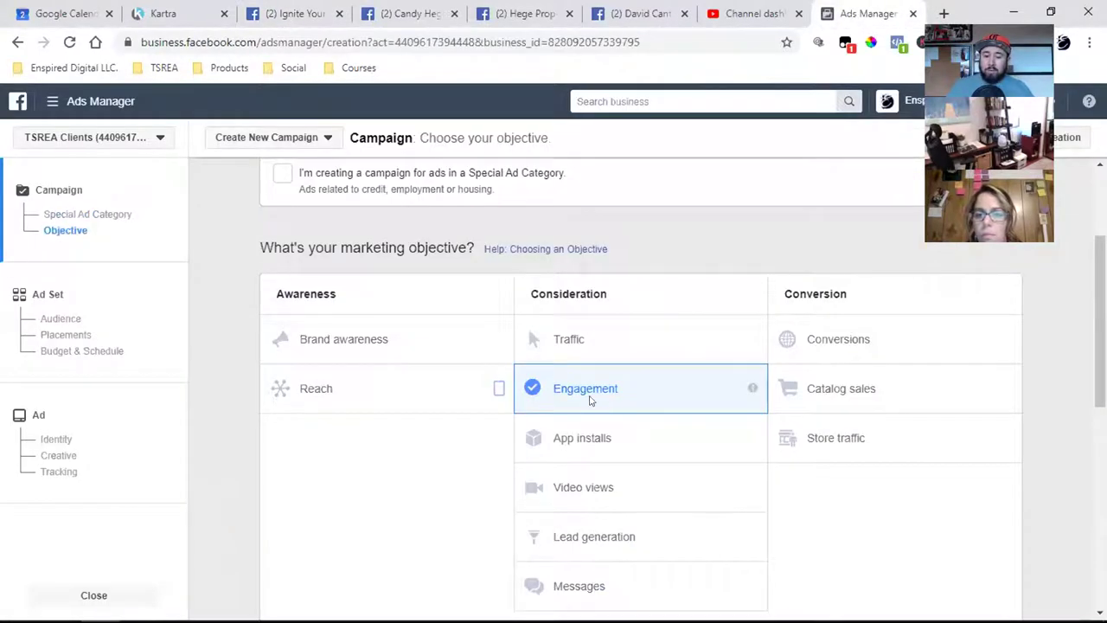
Set the Engagement campaign's engagement type to Event responses
{"action": "scroll", "coordinate": [611, 394], "scroll_direction": "down", "scroll_amount": 5}
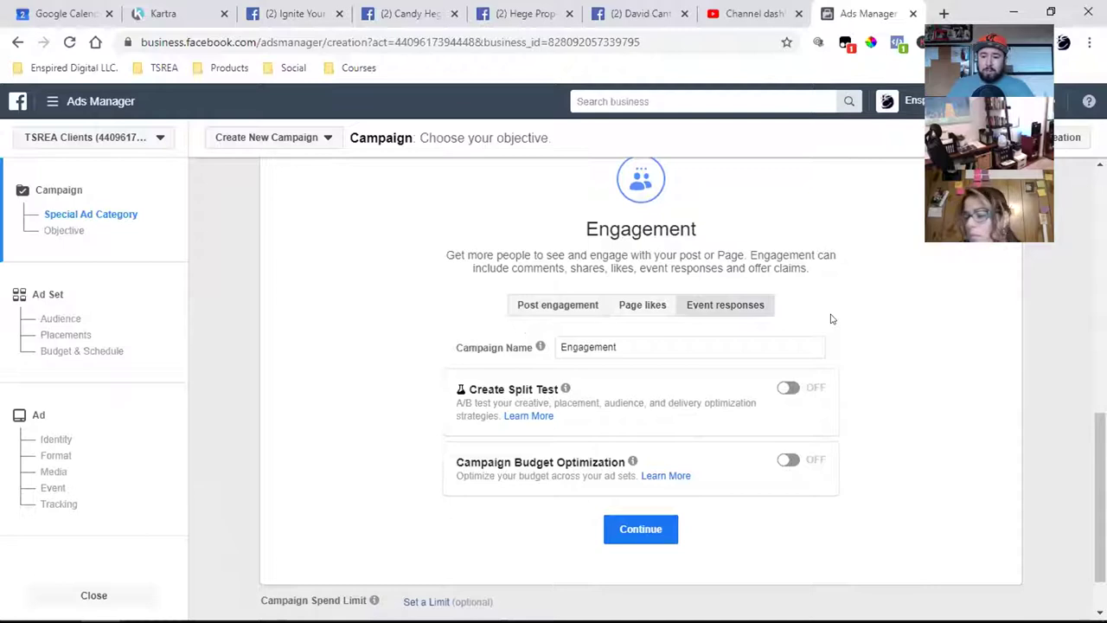
{"action": "scroll", "coordinate": [852, 346], "scroll_direction": "up", "scroll_amount": 4}
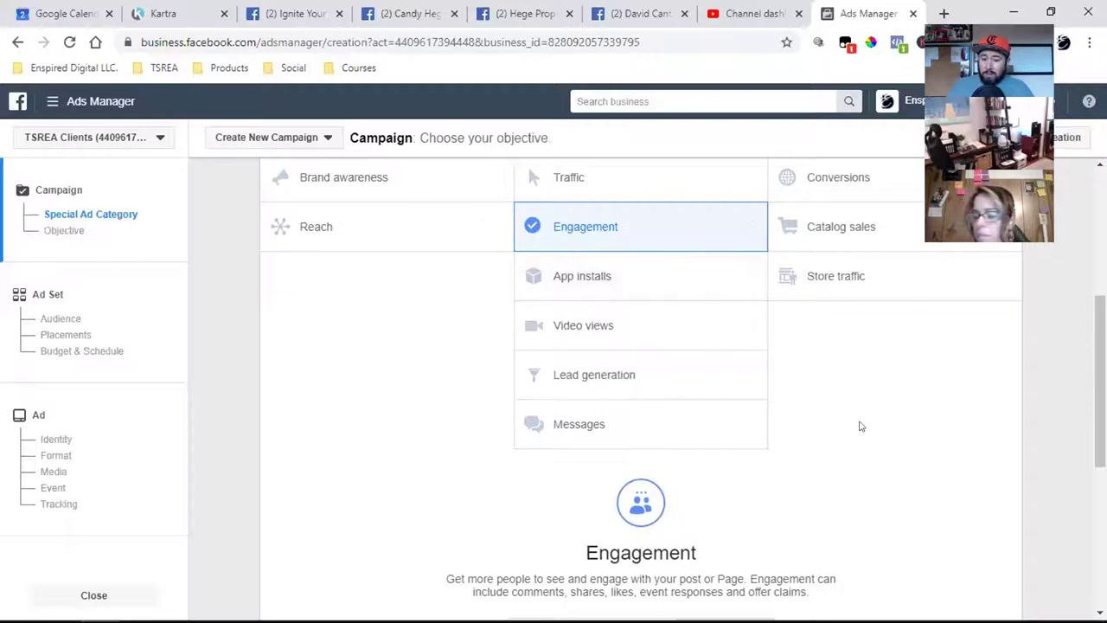
{"action": "scroll", "coordinate": [858, 425], "scroll_direction": "down", "scroll_amount": 4}
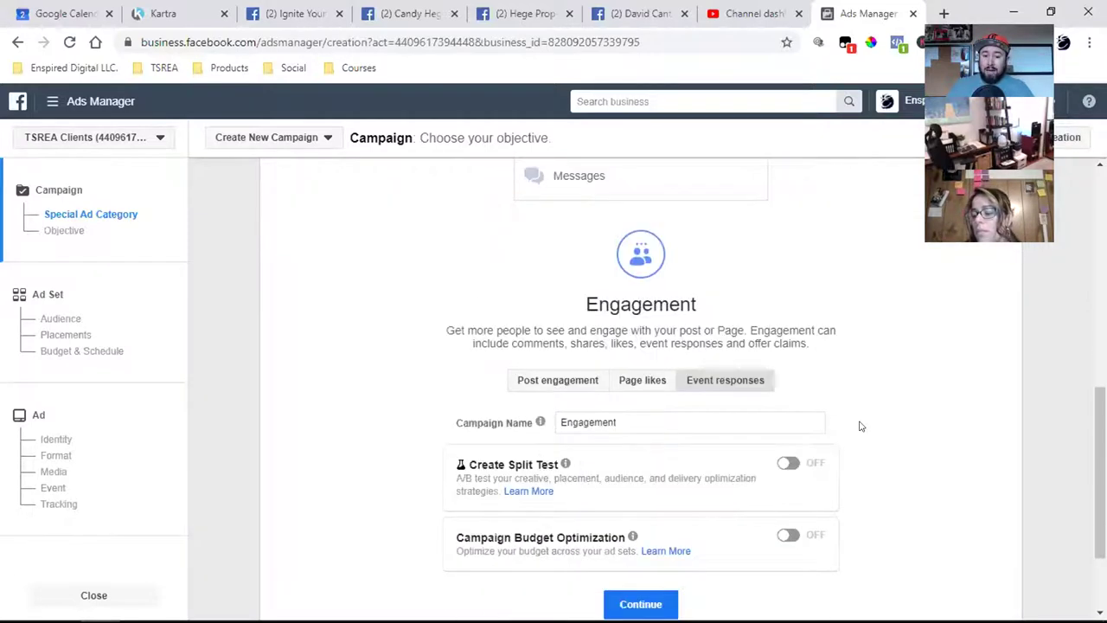
Switch the campaign's marketing objective to Video views and review its description and campaign settings
{"action": "scroll", "coordinate": [857, 424], "scroll_direction": "up", "scroll_amount": 4}
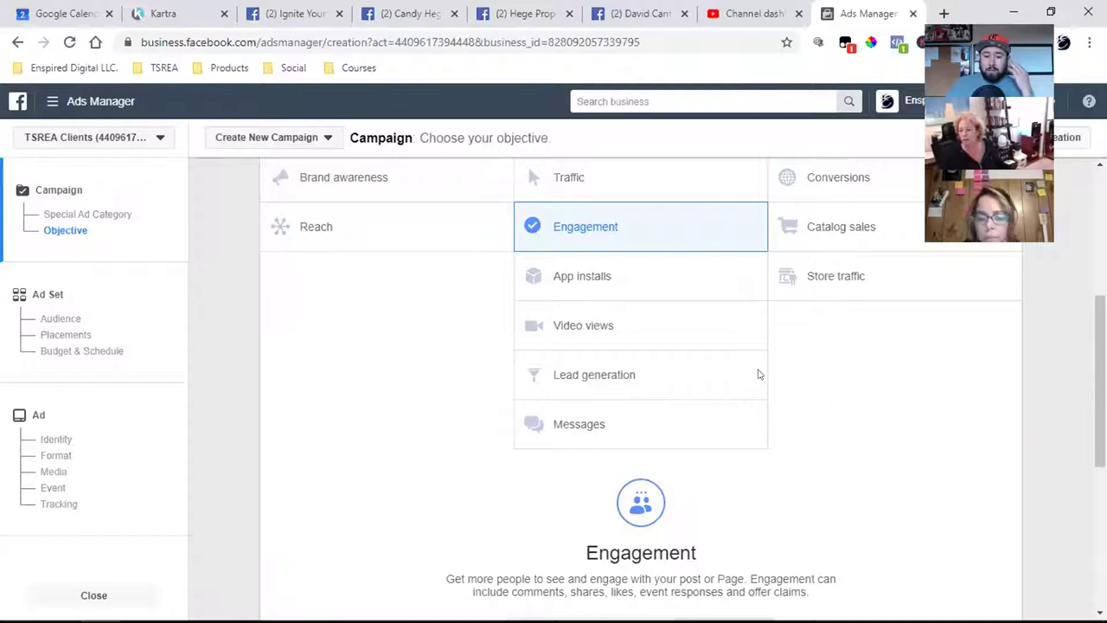
{"action": "scroll", "coordinate": [845, 386], "scroll_direction": "down", "scroll_amount": 4}
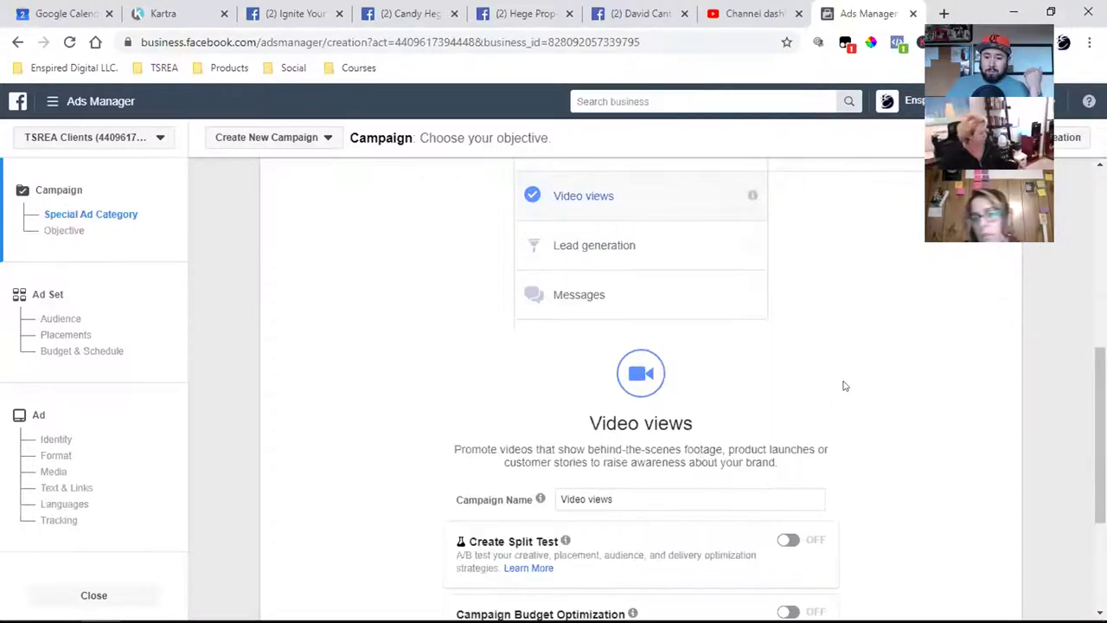
{"action": "scroll", "coordinate": [845, 386], "scroll_direction": "up", "scroll_amount": 4}
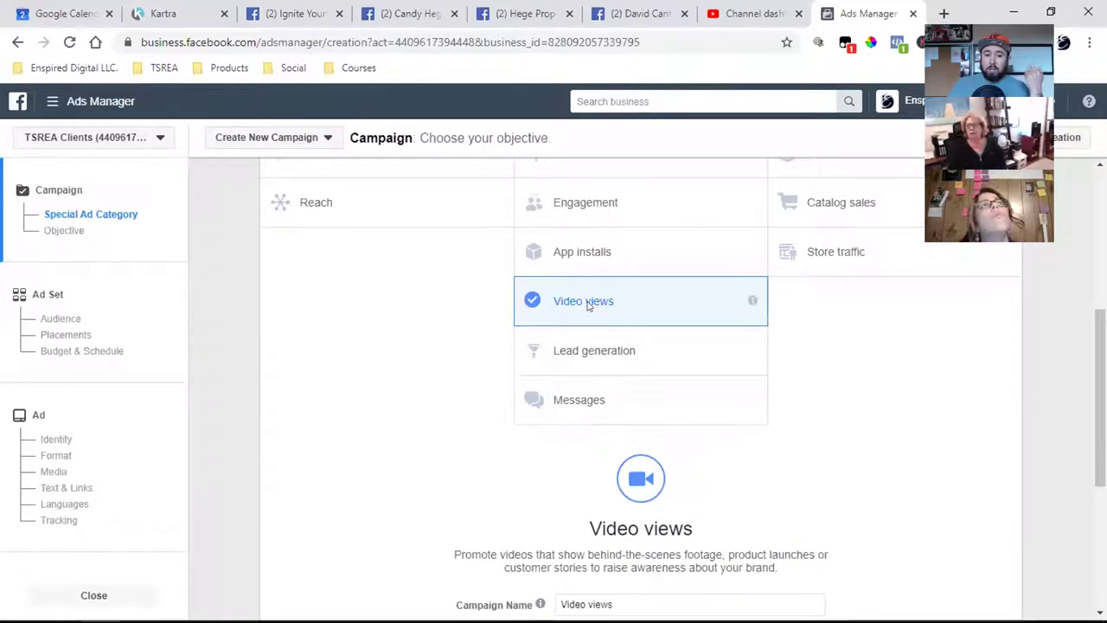
Revisit the Ignite Your Fire Within 2020 event page, select its web address, and return to the campaign setup
{"action": "left_click", "coordinate": [308, 13]}
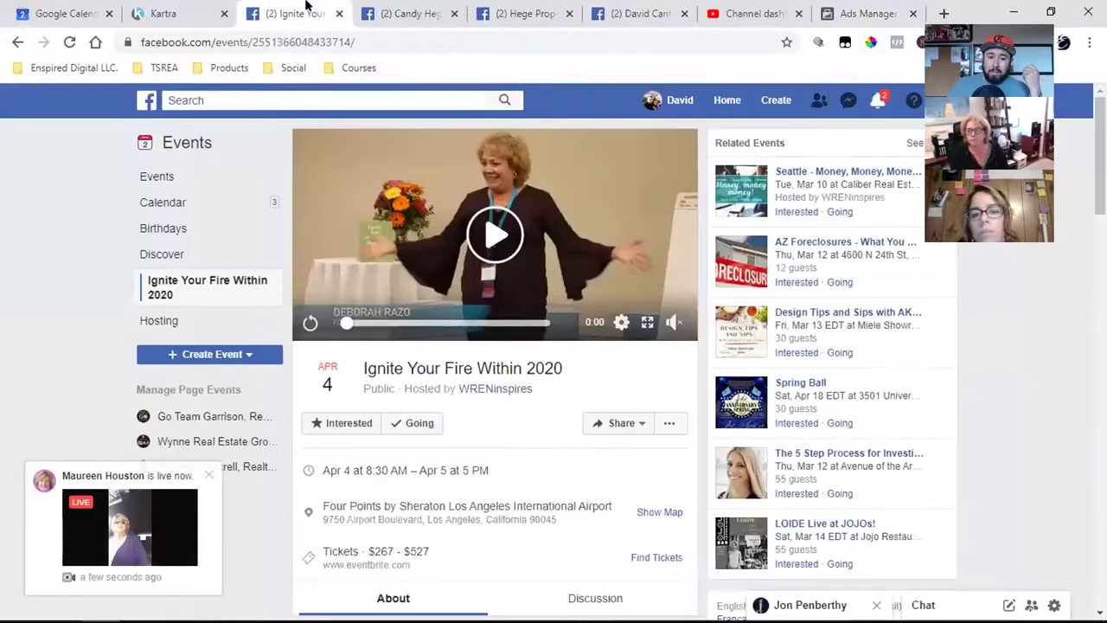
{"action": "left_click", "coordinate": [275, 43]}
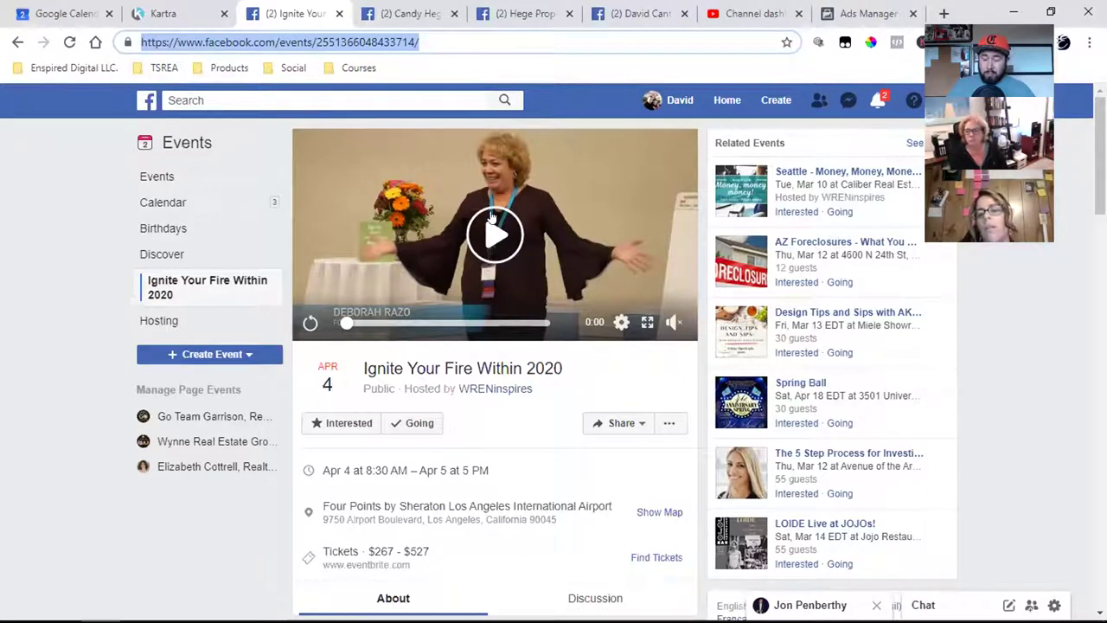
{"action": "left_click", "coordinate": [859, 10]}
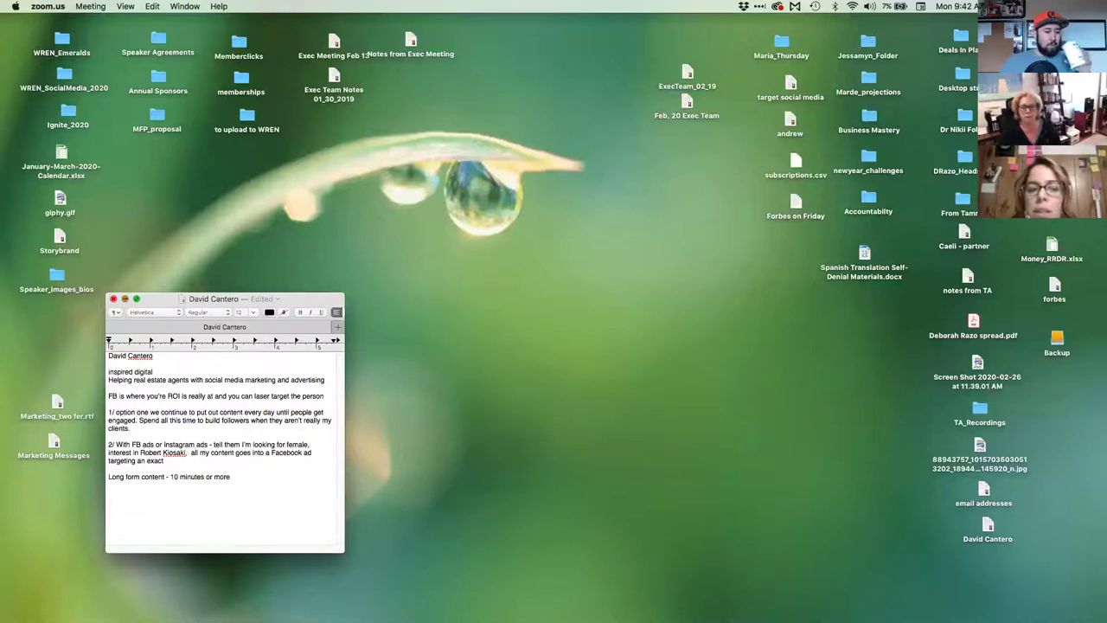
Clear the open note from the desktop, switch to Safari, and open an enlarged new browser window
{"action": "key", "text": "super+h"}
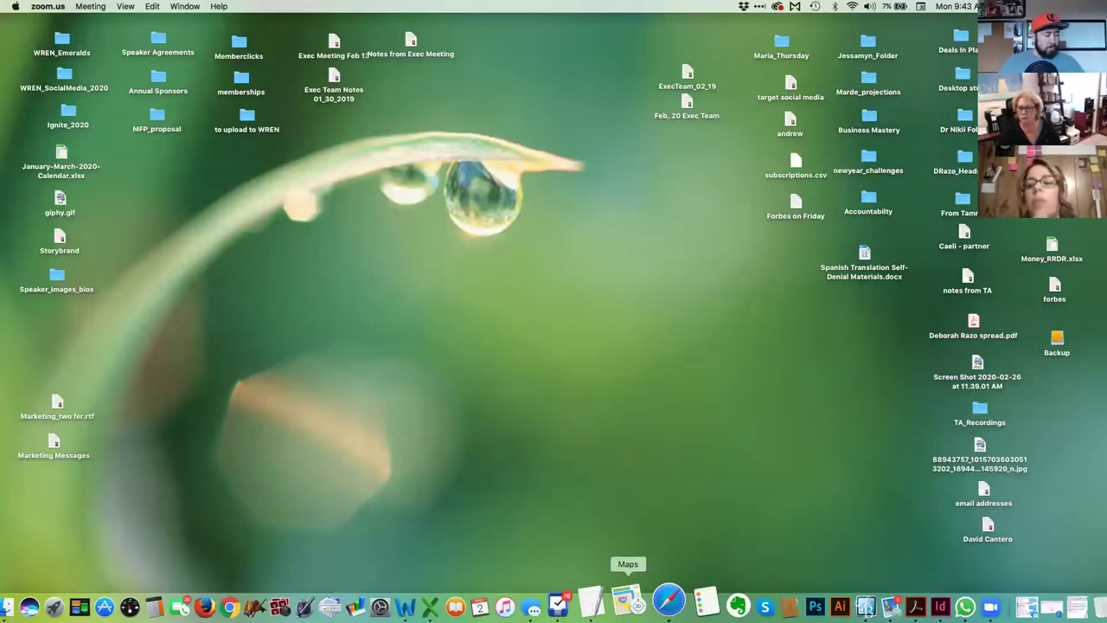
{"action": "left_click", "coordinate": [667, 603]}
{"action": "left_click_drag", "start_coordinate": [452, 37], "coordinate": [190, 80]}
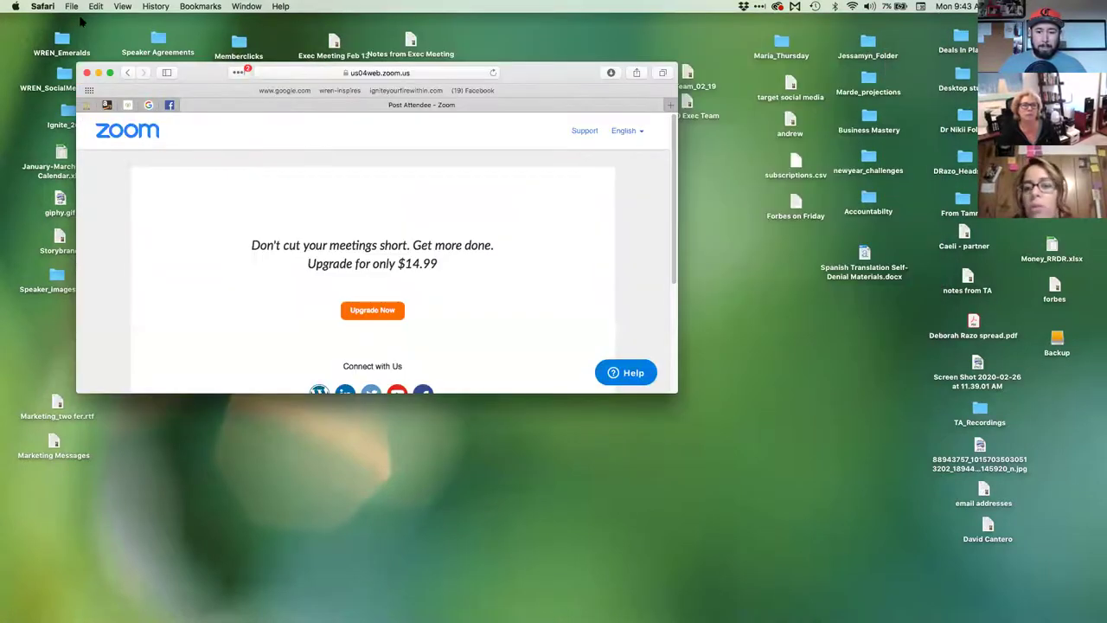
{"action": "key", "text": "super+n"}
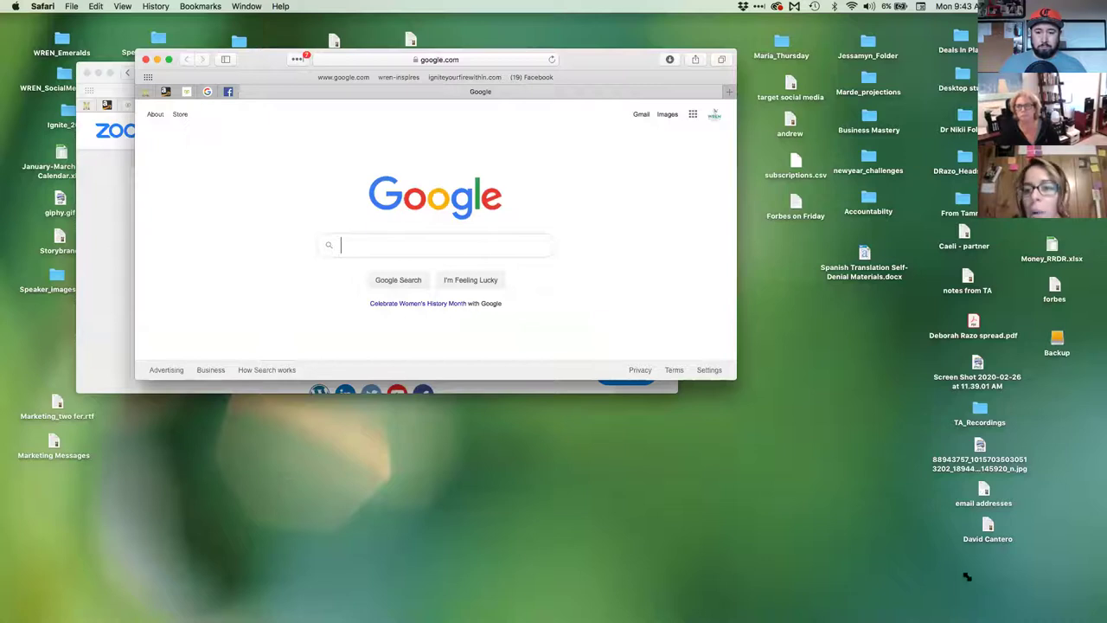
{"action": "left_click_drag", "start_coordinate": [967, 577], "coordinate": [928, 573]}
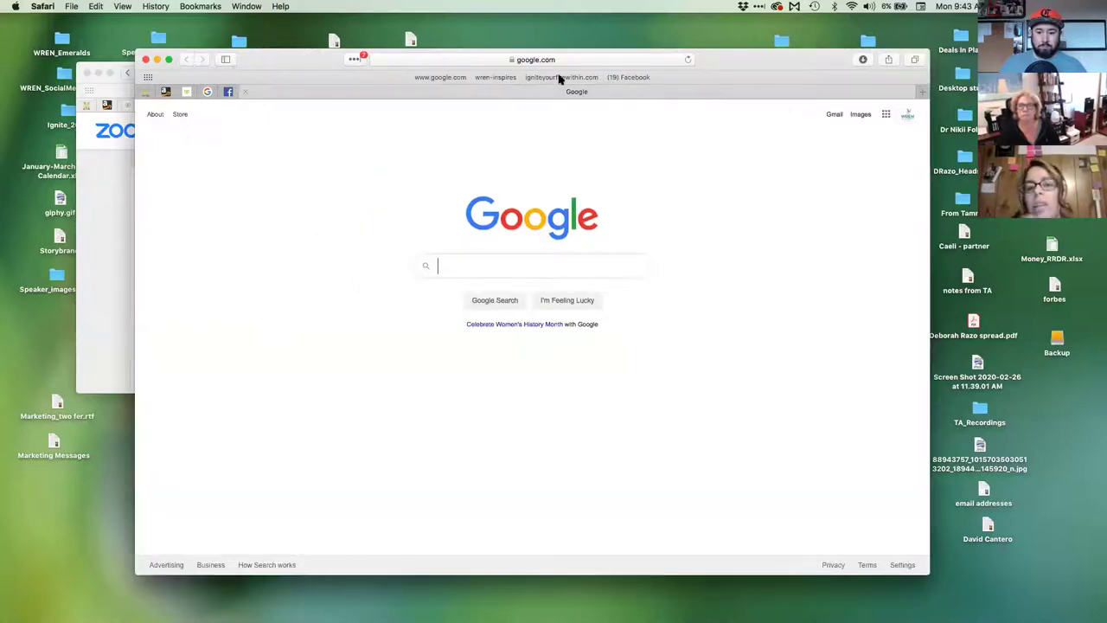
Load Facebook from the saved bookmark and open the WRENinspires page from the shortcuts
{"action": "left_click", "coordinate": [618, 79]}
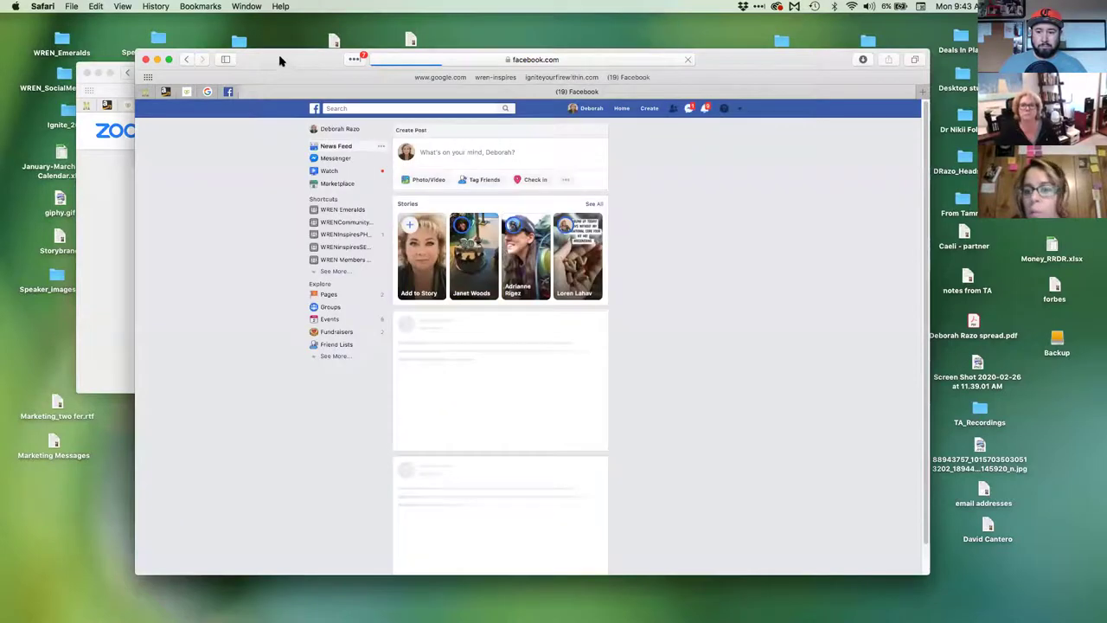
{"action": "left_click", "coordinate": [317, 265]}
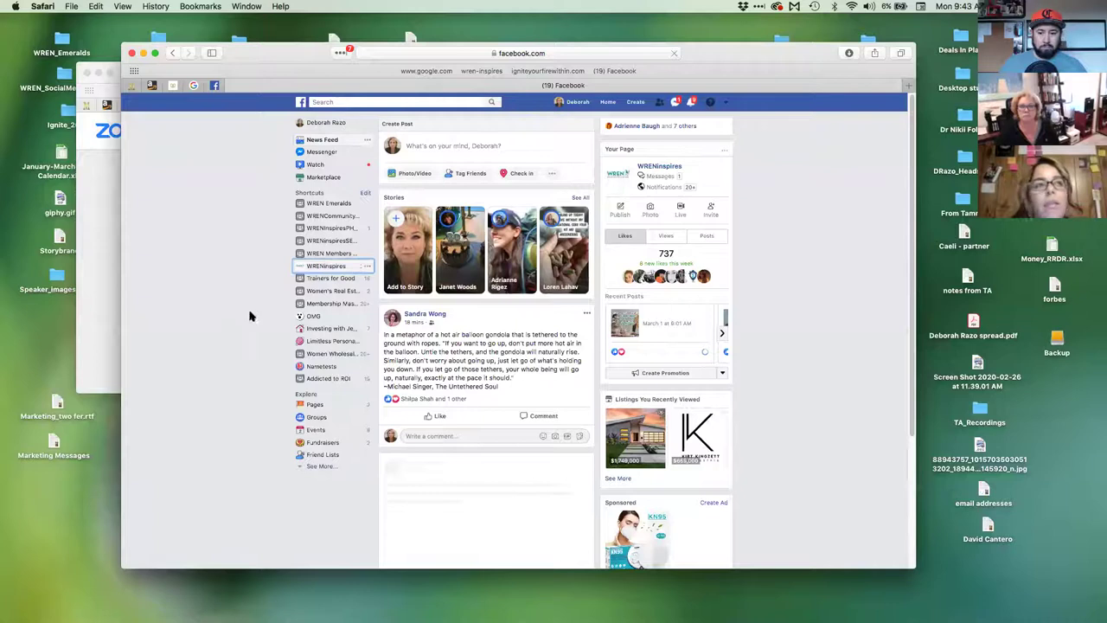
{"action": "left_click", "coordinate": [327, 268]}
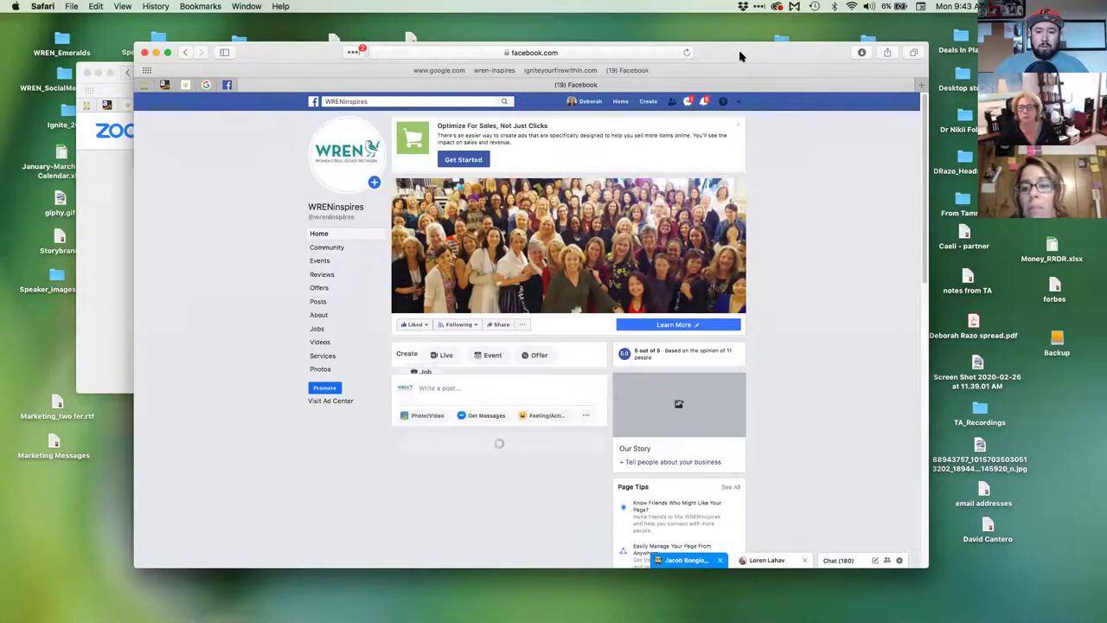
Reposition and widen the browser window and close the open chat tabs on the WRENinspires page
{"action": "left_click_drag", "start_coordinate": [740, 56], "coordinate": [730, 58]}
{"action": "left_click_drag", "start_coordinate": [919, 569], "coordinate": [945, 571]}
{"action": "left_click", "coordinate": [828, 560]}
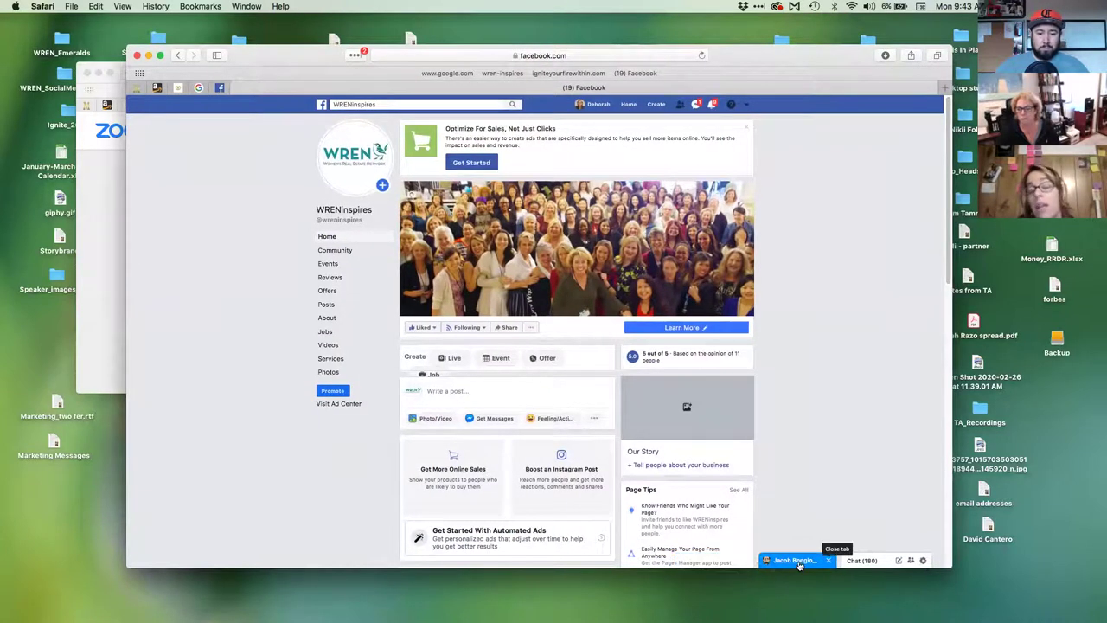
{"action": "left_click", "coordinate": [827, 561]}
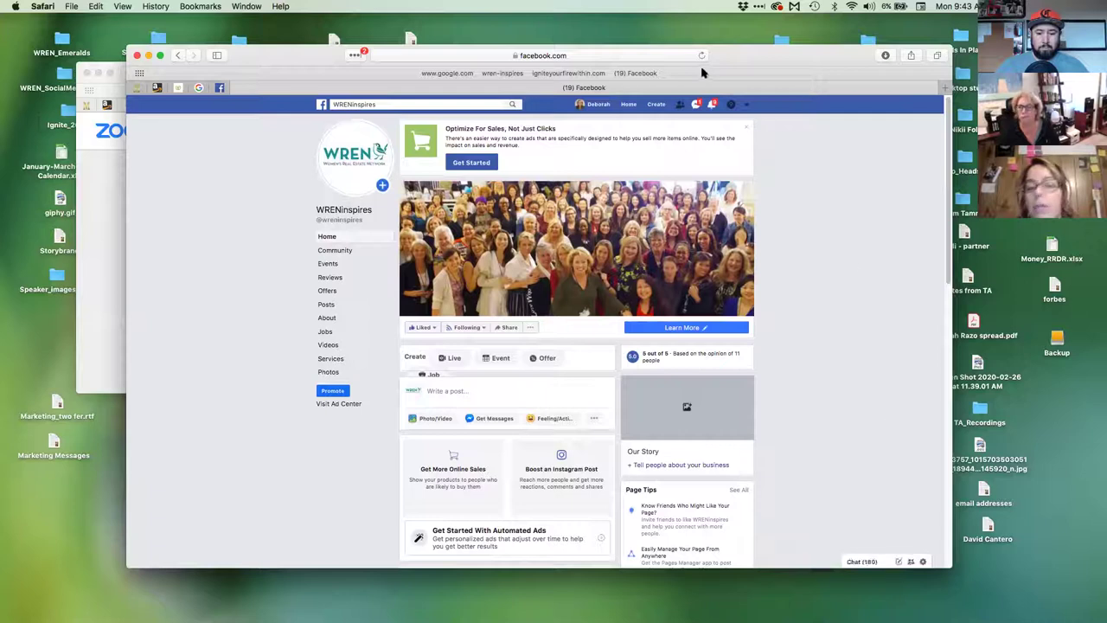
{"action": "left_click_drag", "start_coordinate": [720, 56], "coordinate": [701, 53]}
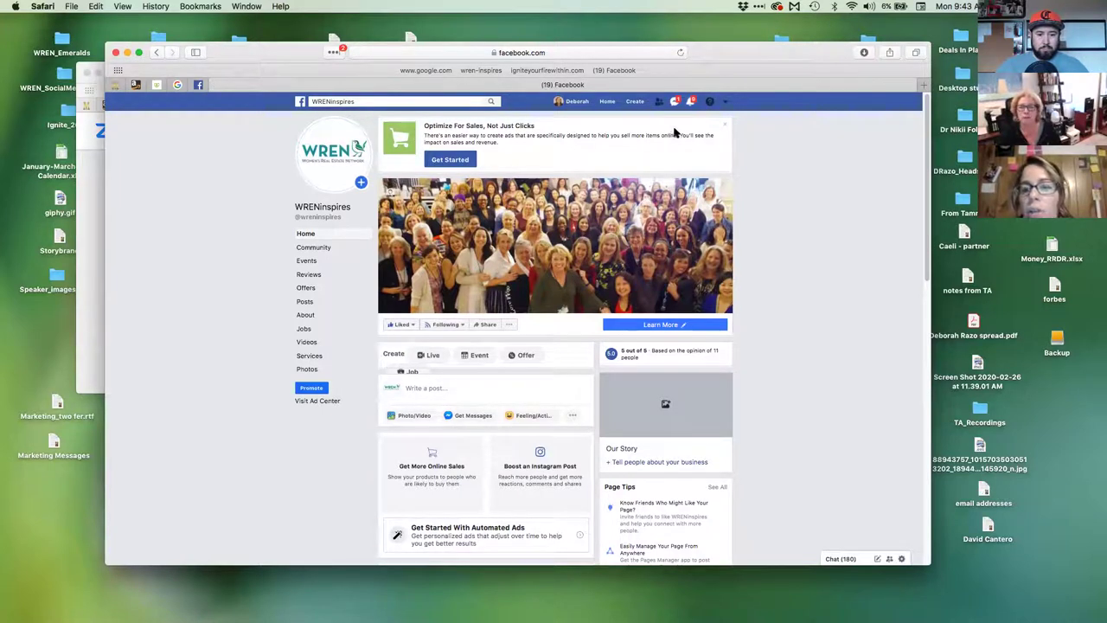
Go to Manage Ads and load the personal ad account's campaigns, reopening the account from the Ad Accounts list
{"action": "left_click", "coordinate": [727, 102]}
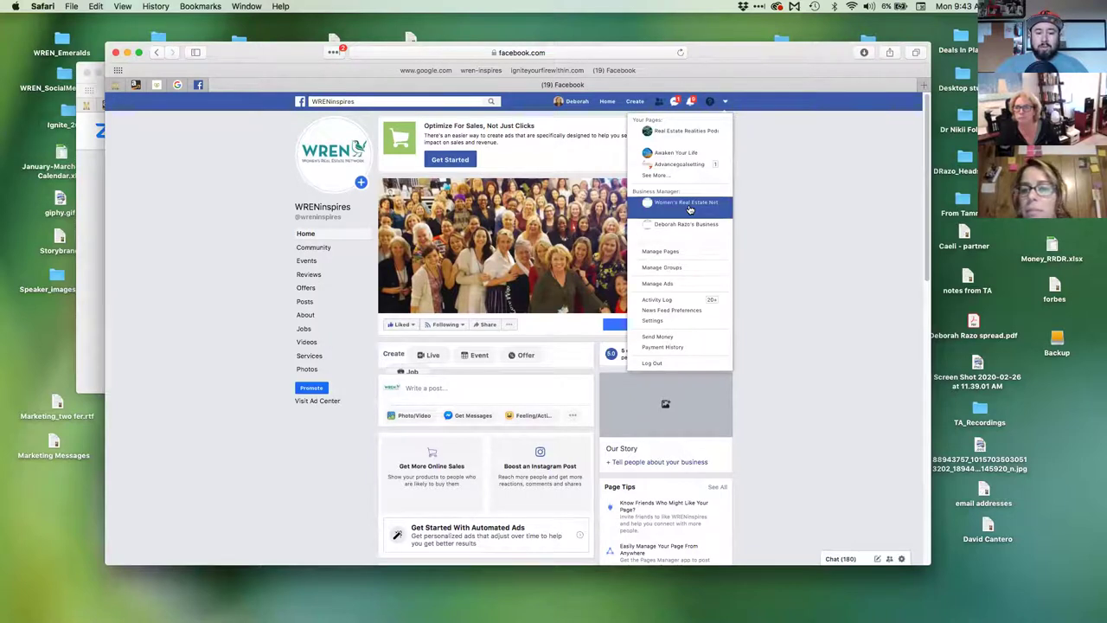
{"action": "left_click", "coordinate": [659, 284]}
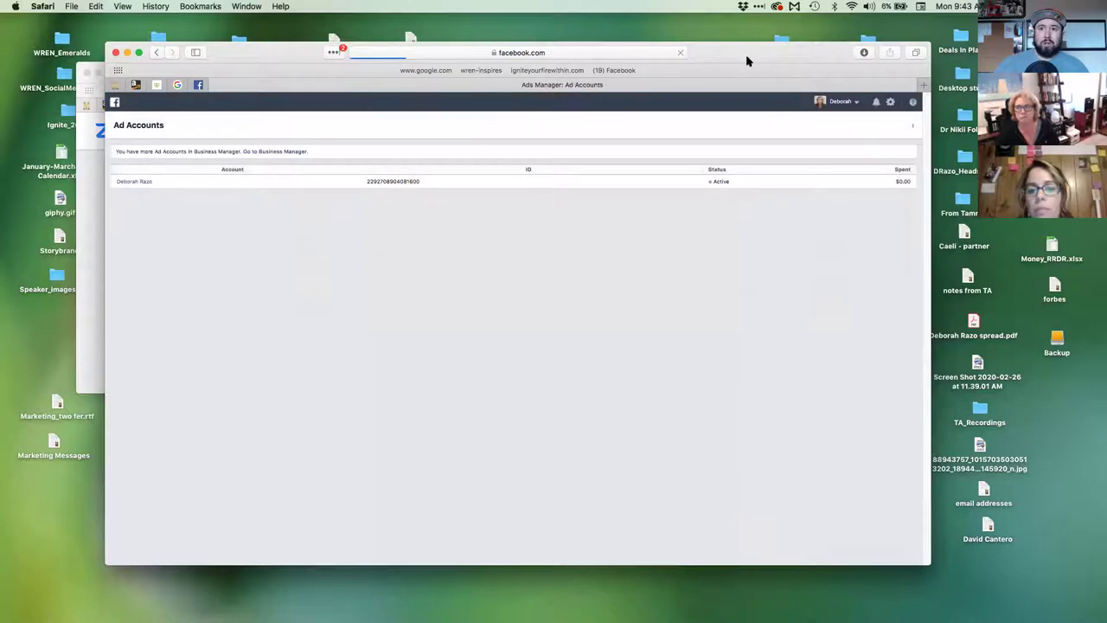
{"action": "left_click_drag", "start_coordinate": [740, 58], "coordinate": [754, 54]}
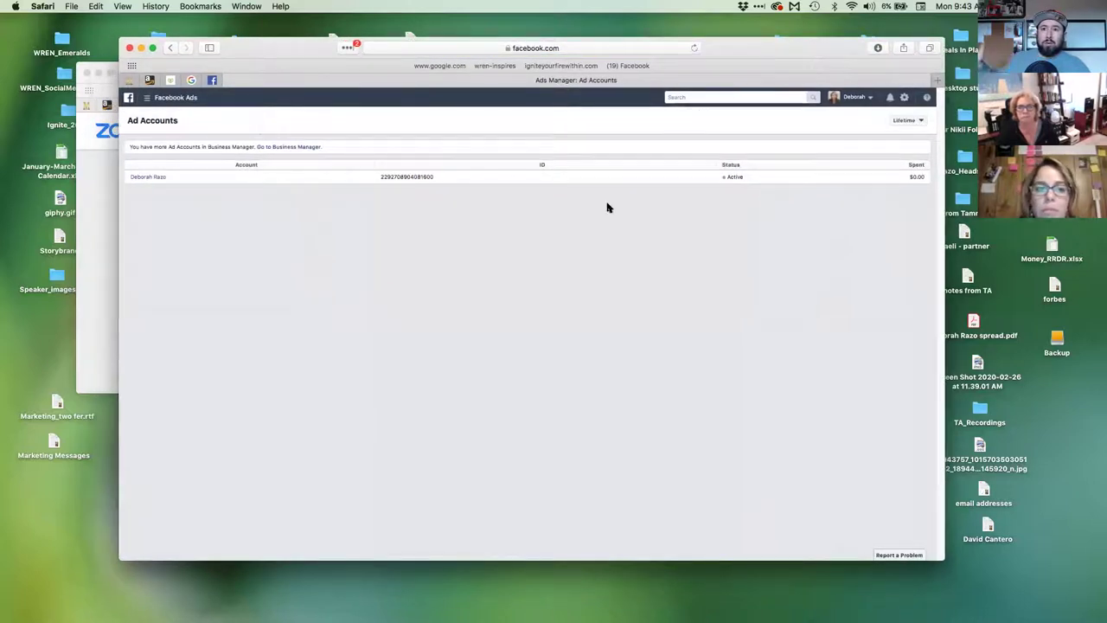
{"action": "left_click", "coordinate": [153, 175]}
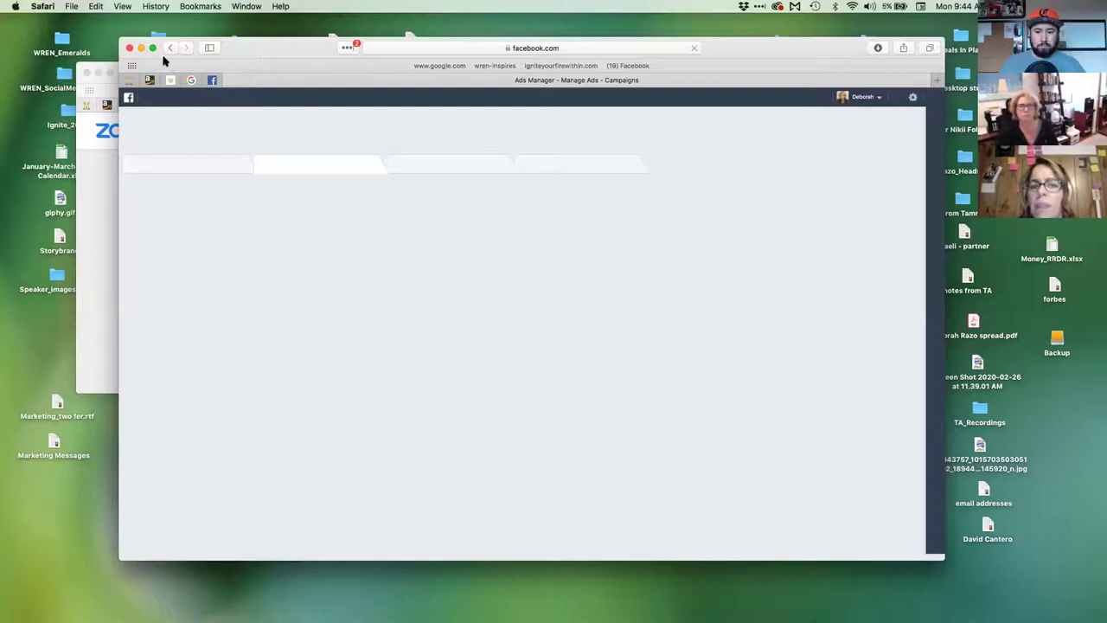
{"action": "left_click_drag", "start_coordinate": [246, 48], "coordinate": [246, 58]}
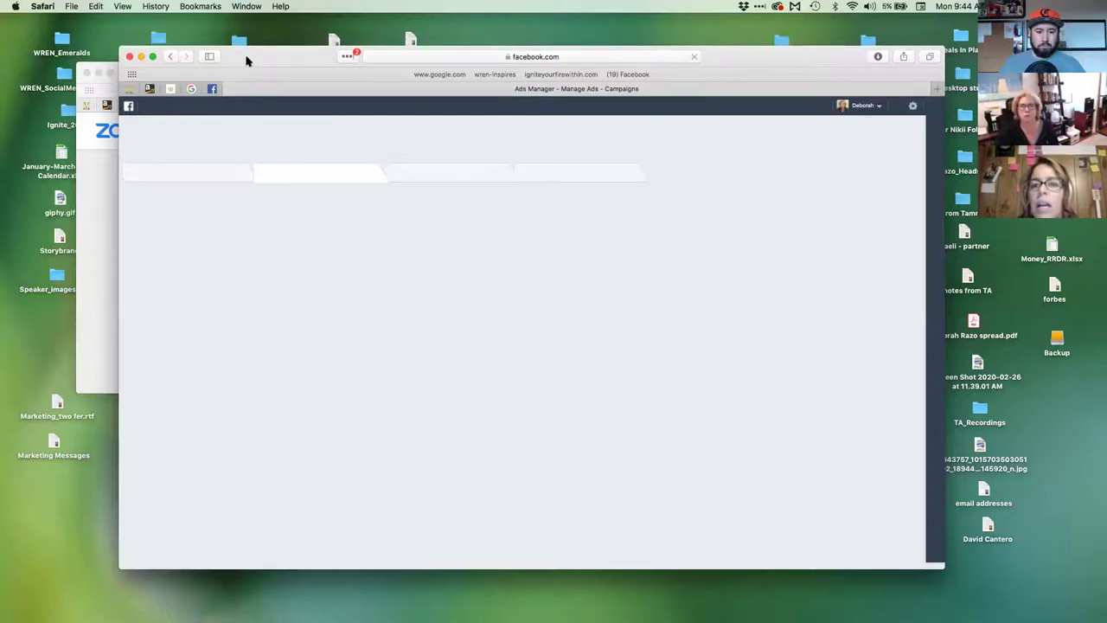
{"action": "left_click", "coordinate": [173, 57]}
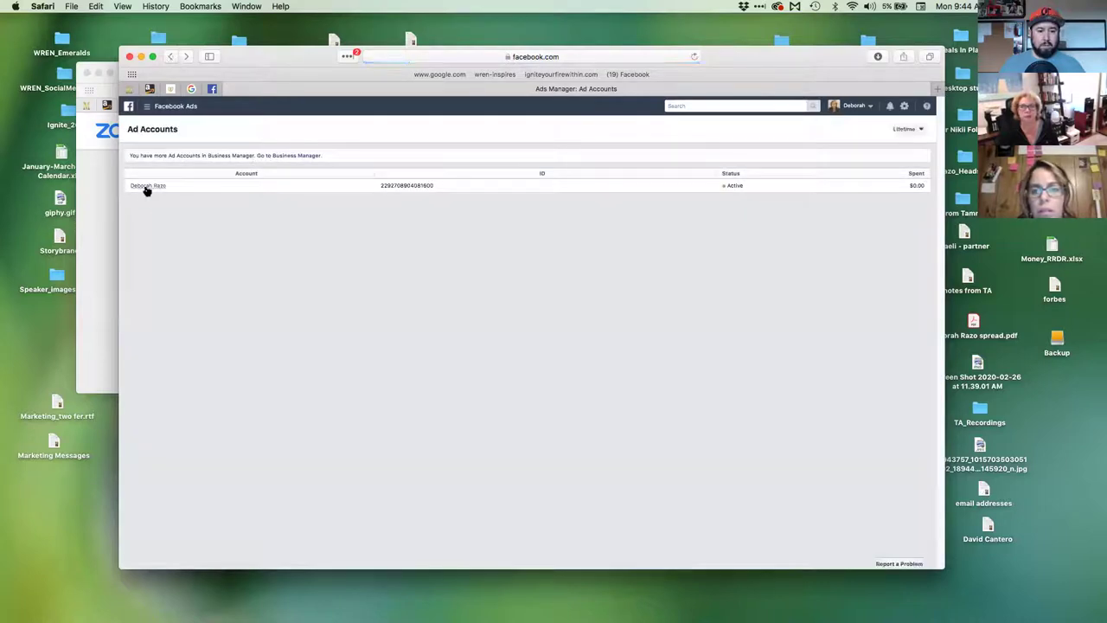
{"action": "left_click", "coordinate": [156, 186]}
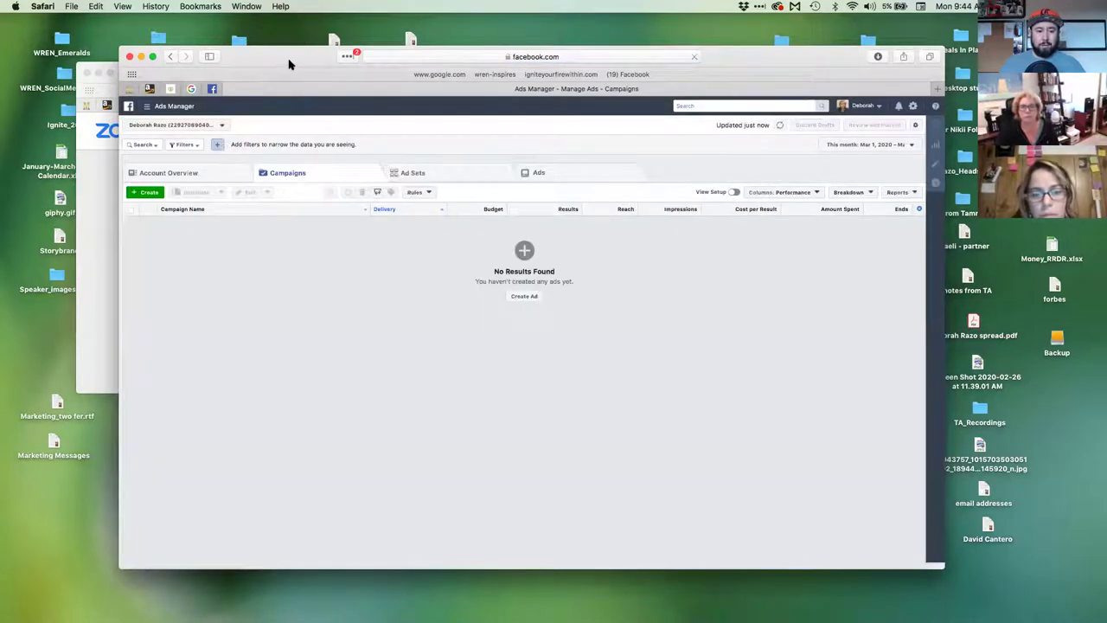
Sort the campaigns by name and check the personal ad account's Account Overview and Campaigns views for existing ads
{"action": "left_click", "coordinate": [197, 212]}
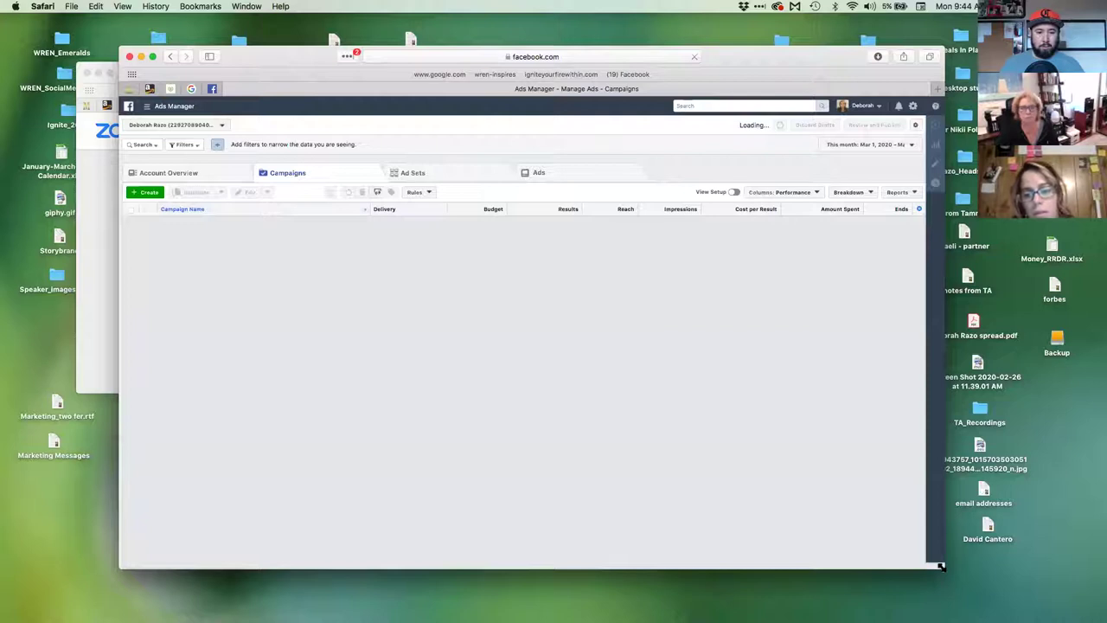
{"action": "left_click_drag", "start_coordinate": [941, 567], "coordinate": [957, 575]}
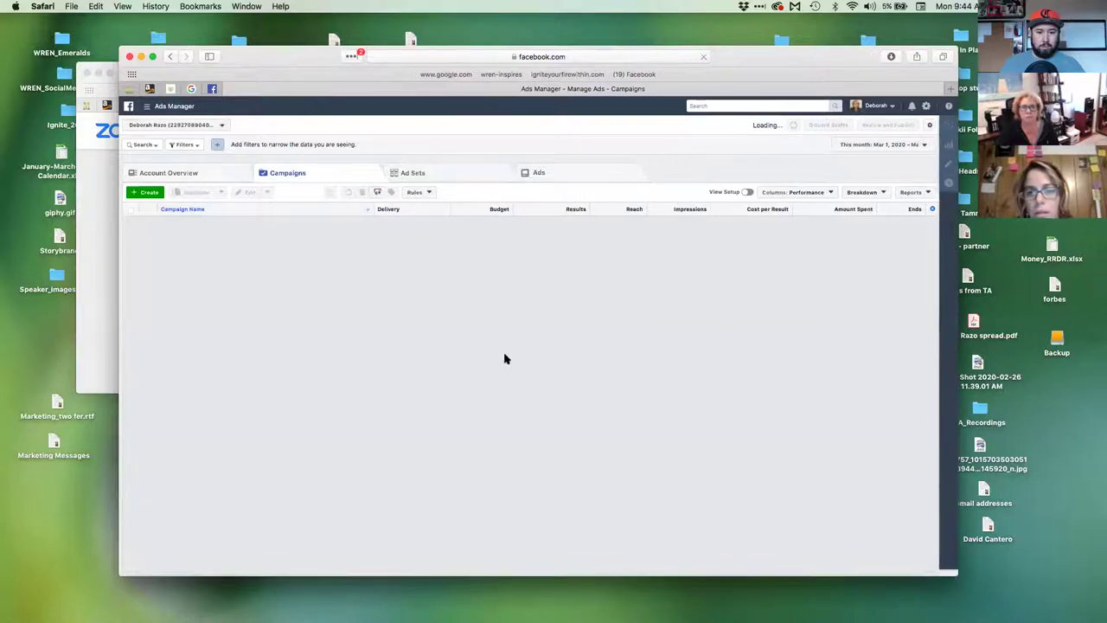
{"action": "left_click", "coordinate": [197, 174]}
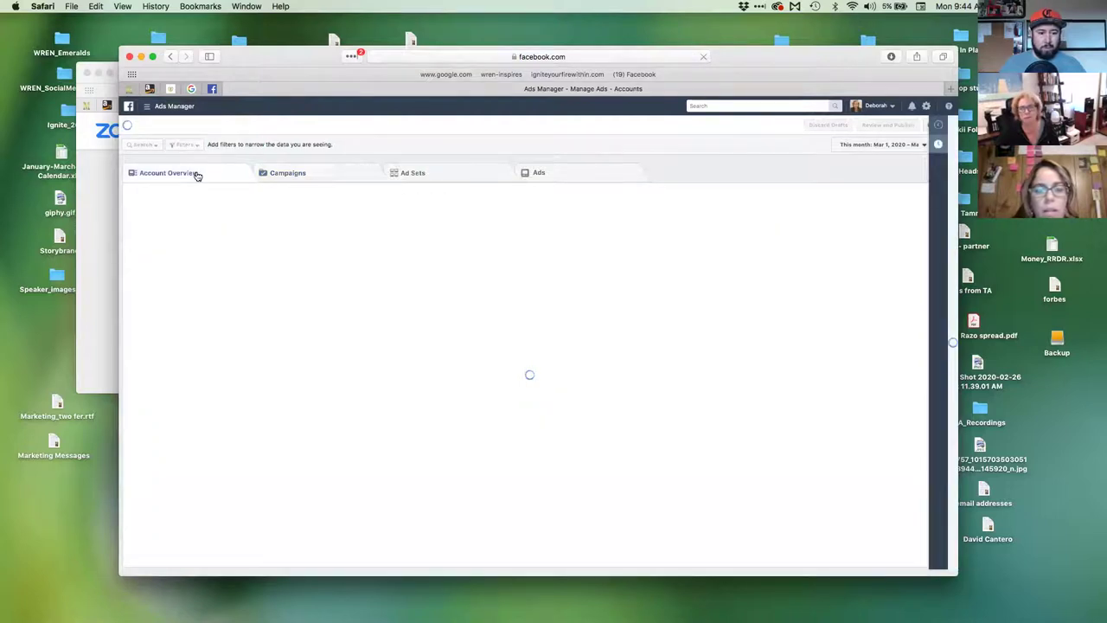
{"action": "left_click", "coordinate": [313, 176]}
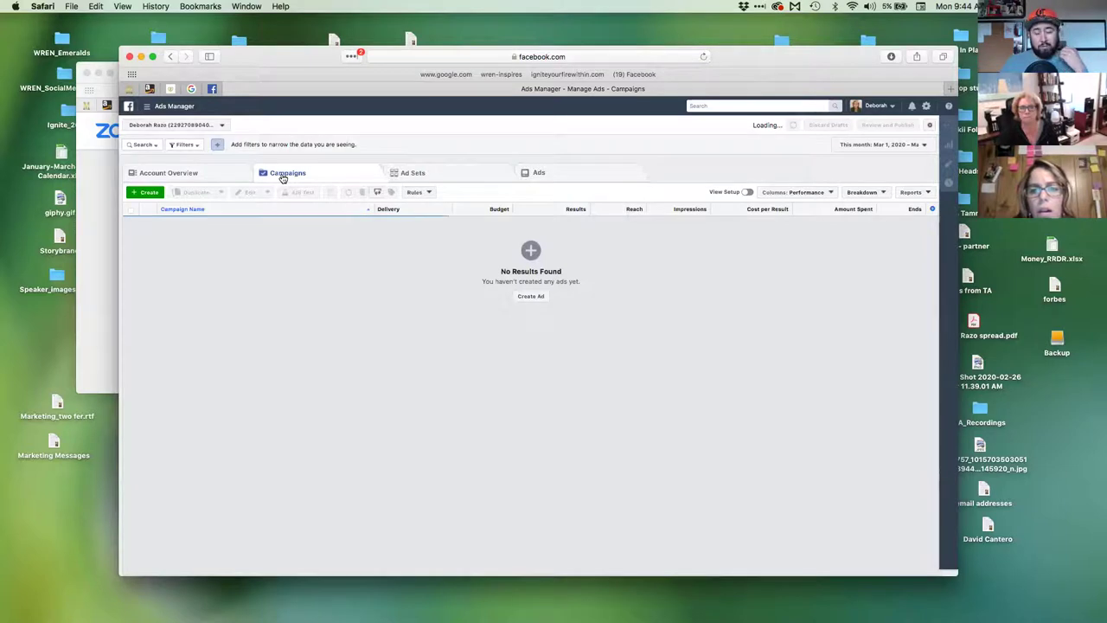
{"action": "left_click_drag", "start_coordinate": [309, 62], "coordinate": [307, 63]}
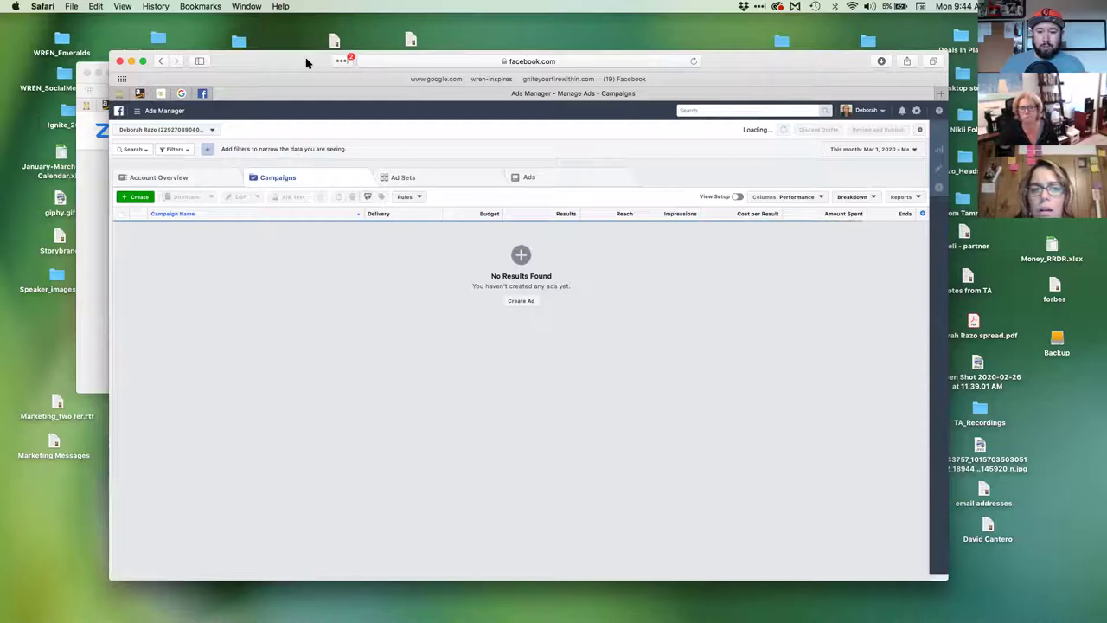
Check the Women's Real Estate Network business account and switch to the business named after the account owner
{"action": "left_click", "coordinate": [857, 110]}
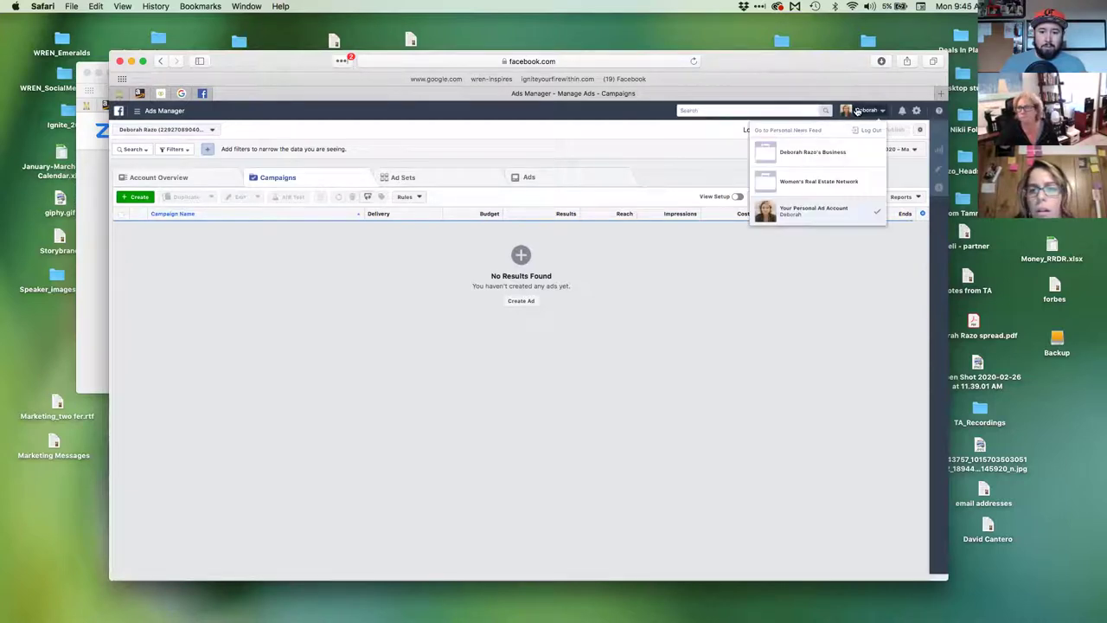
{"action": "left_click", "coordinate": [837, 182]}
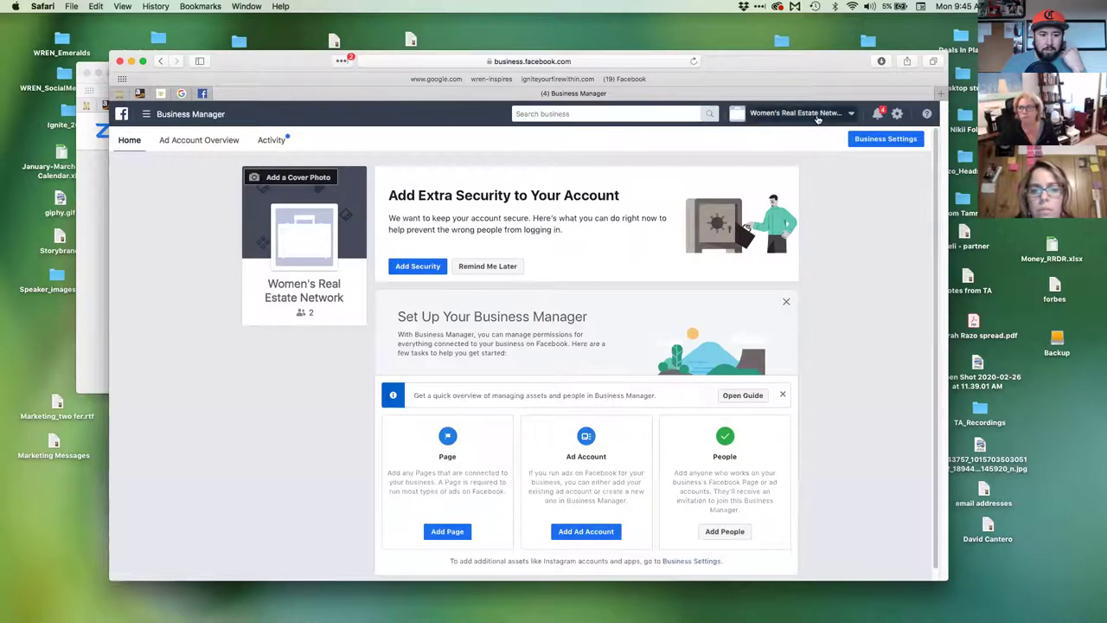
{"action": "left_click", "coordinate": [784, 119]}
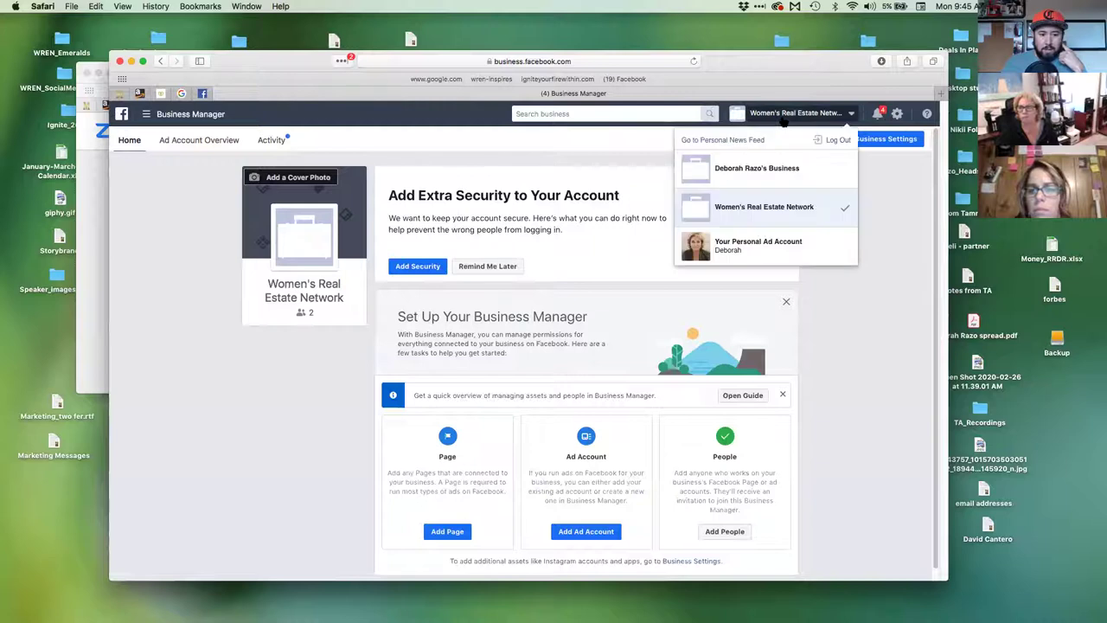
{"action": "left_click", "coordinate": [757, 168]}
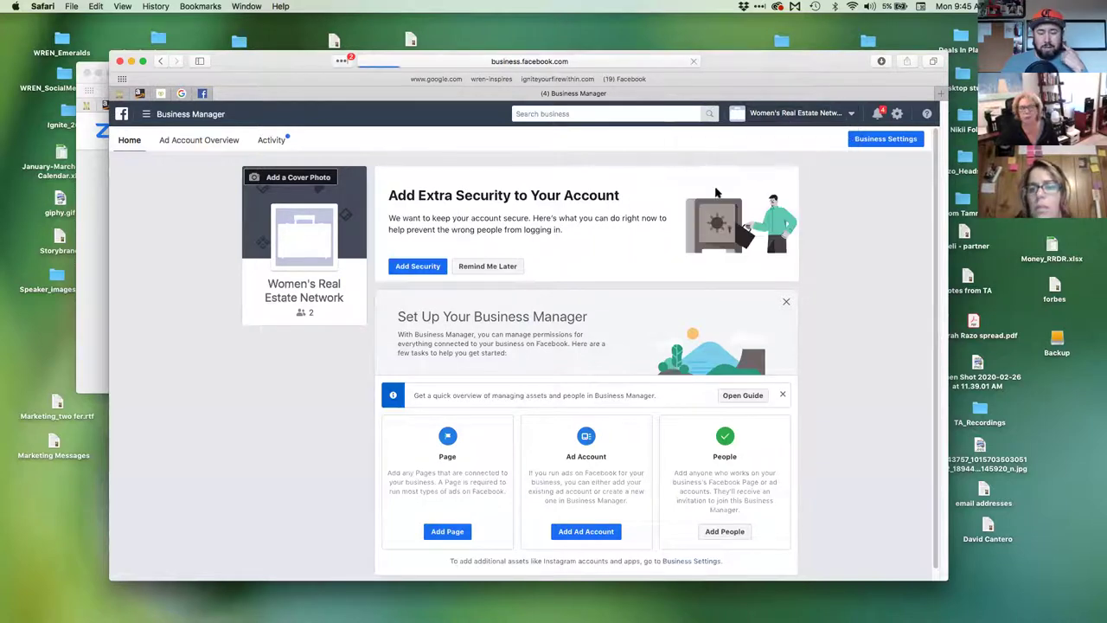
{"action": "mouse_move", "coordinate": [698, 597]}
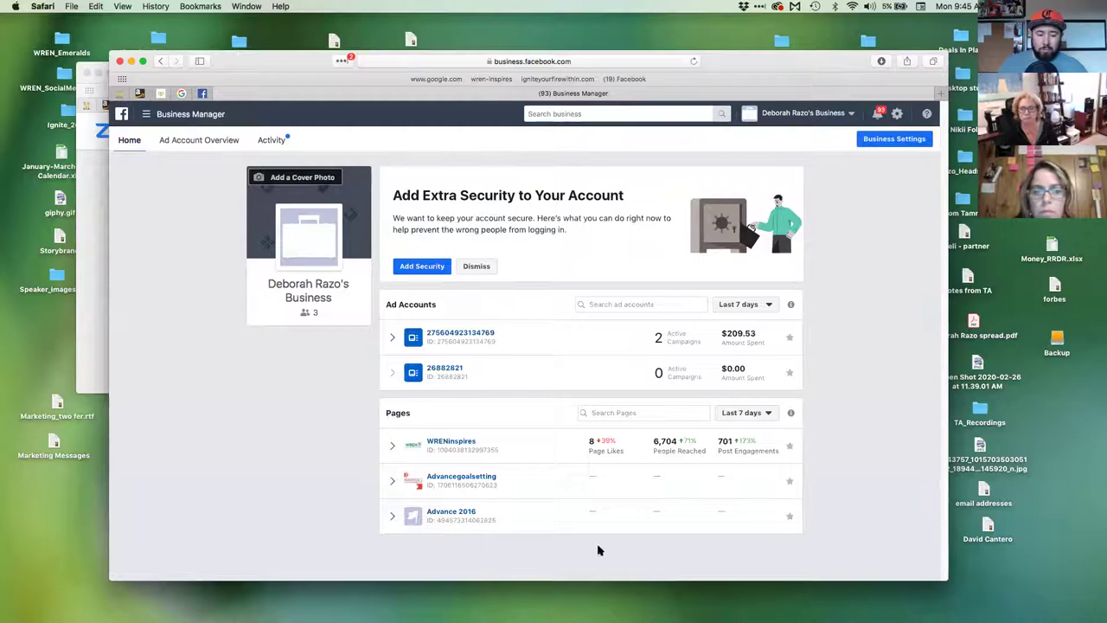
Open the WRENinspires page from the business's Pages list and switch to the Mail inbox
{"action": "left_click", "coordinate": [457, 442]}
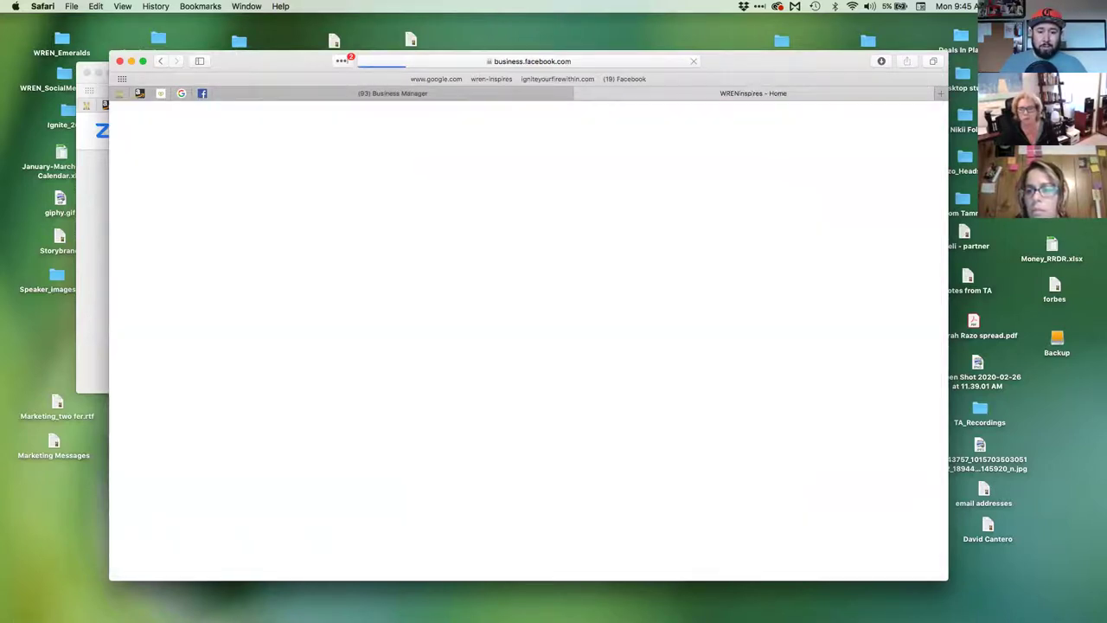
{"action": "mouse_move", "coordinate": [937, 606]}
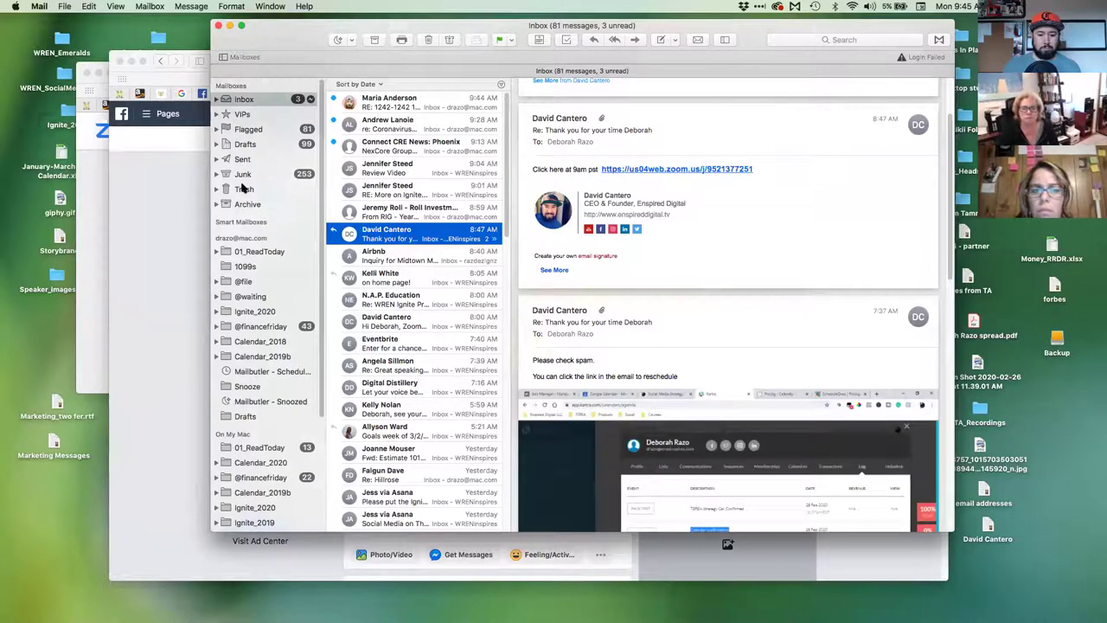
Open the Trash mailbox to check the deleted messages and reposition the mail window
{"action": "left_click", "coordinate": [244, 189]}
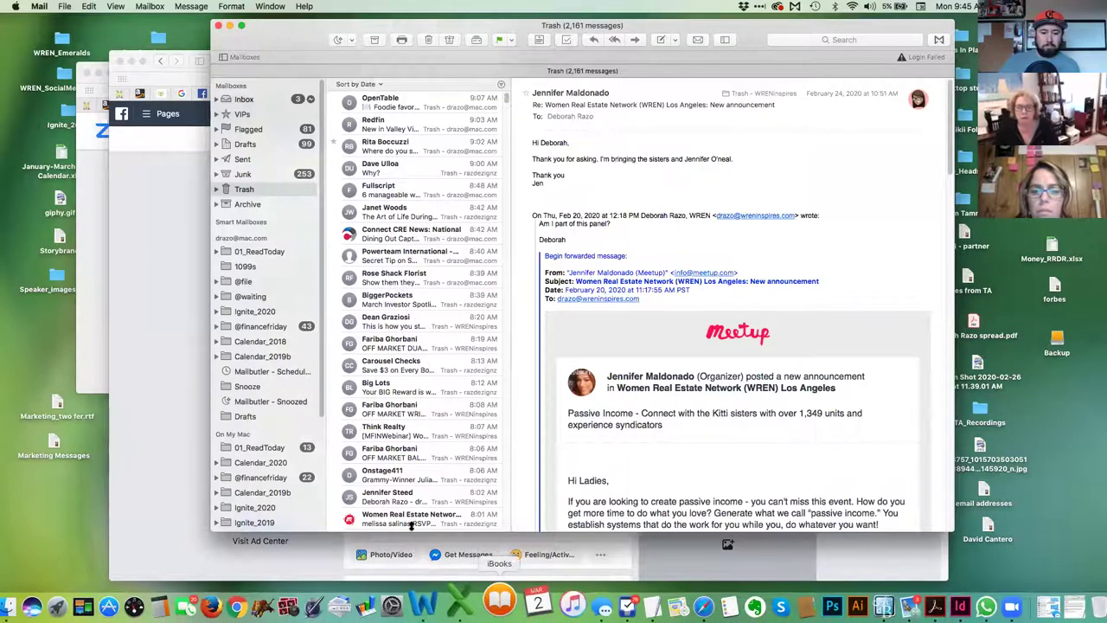
{"action": "left_click_drag", "start_coordinate": [663, 25], "coordinate": [611, 54]}
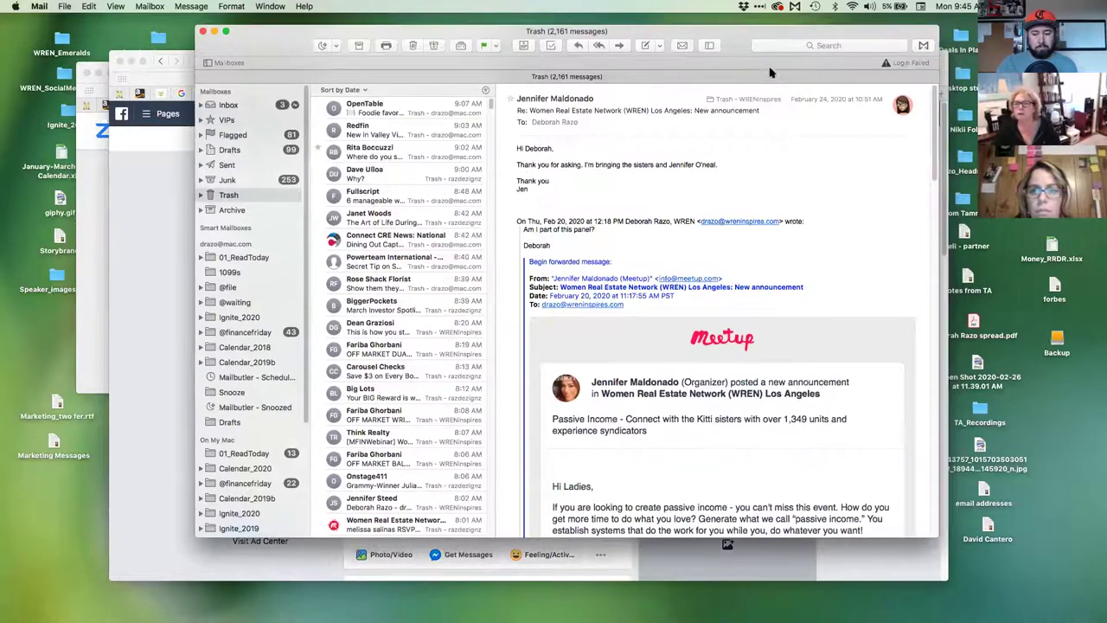
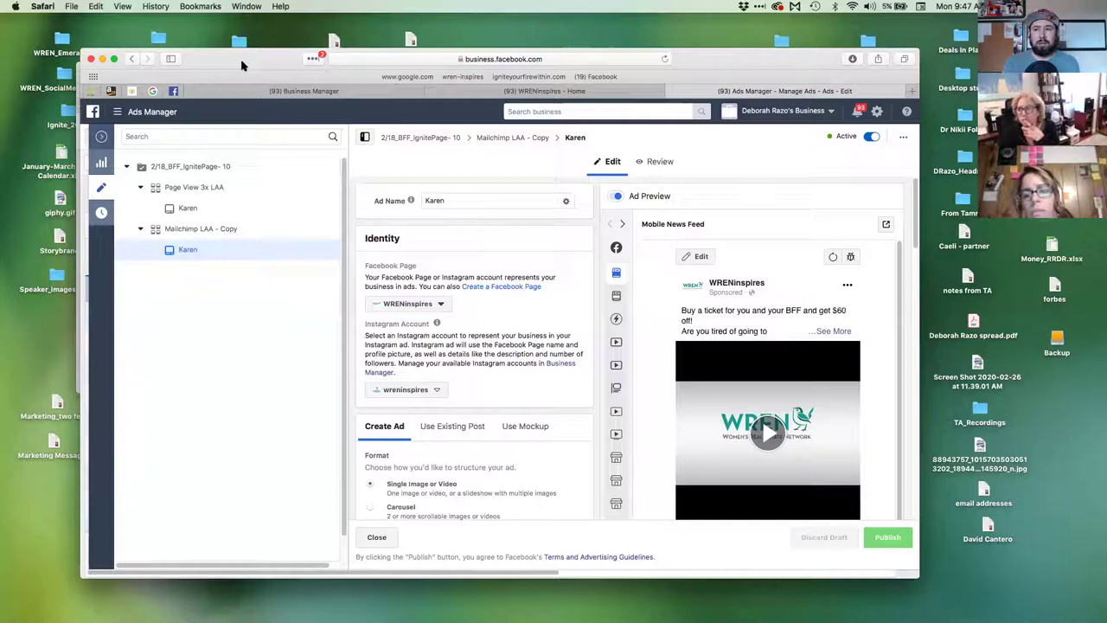
Review the 2/18_BFF_IgnitePage- 10 campaign's settings in Ads Manager, return to the campaign list and check the ad account selector
{"action": "left_click_drag", "start_coordinate": [687, 61], "coordinate": [690, 62]}
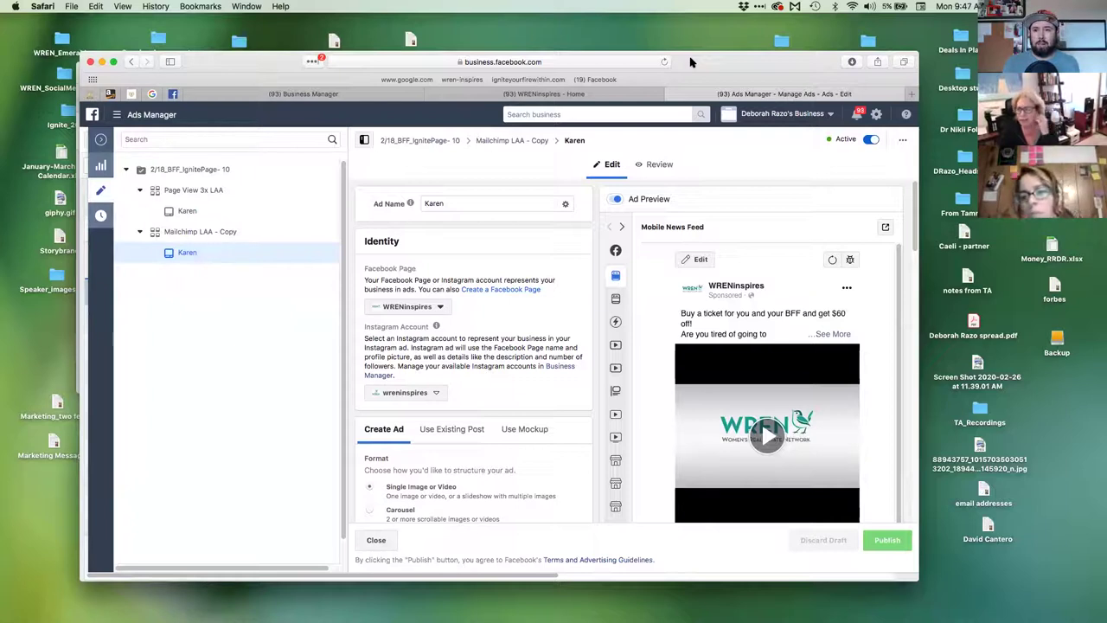
{"action": "left_click_drag", "start_coordinate": [924, 590], "coordinate": [945, 606]}
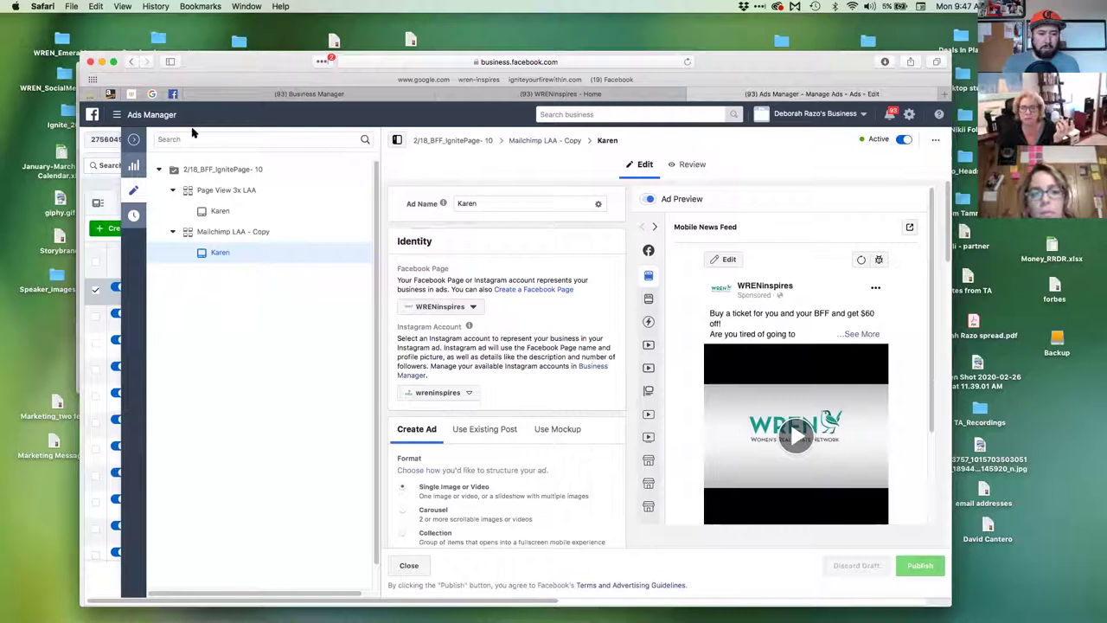
{"action": "left_click", "coordinate": [210, 171]}
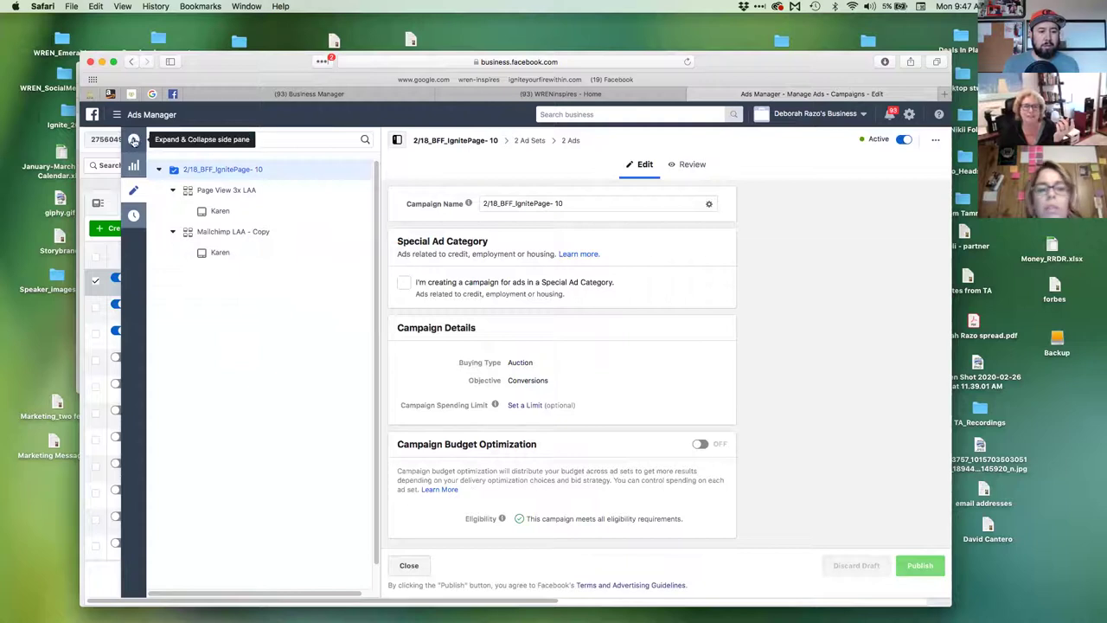
{"action": "left_click", "coordinate": [136, 142]}
{"action": "left_click", "coordinate": [168, 141]}
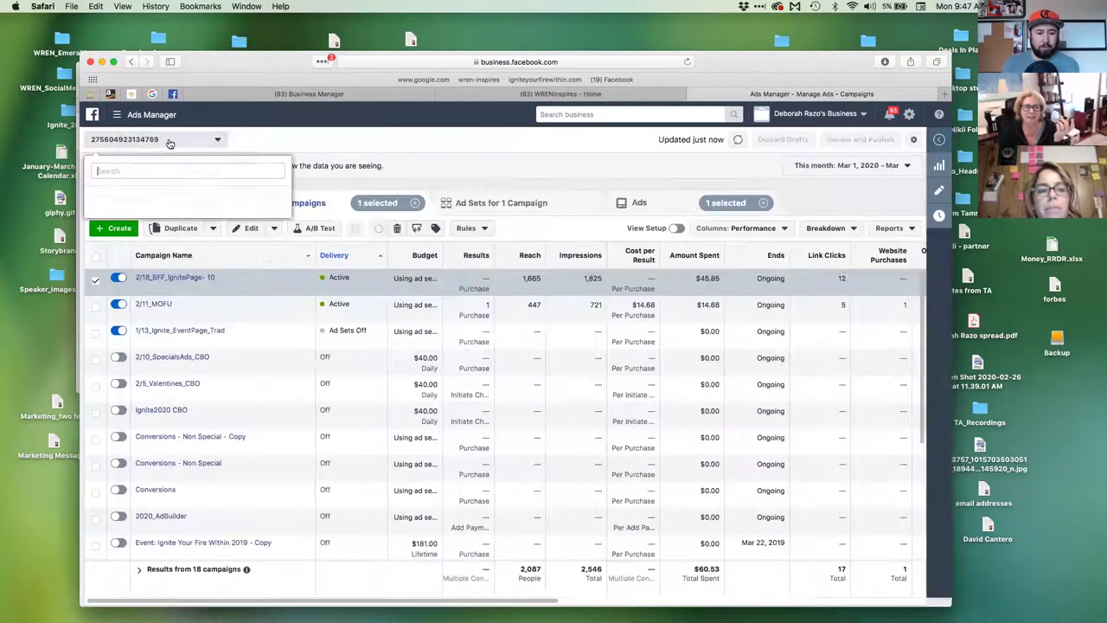
{"action": "left_click", "coordinate": [437, 145]}
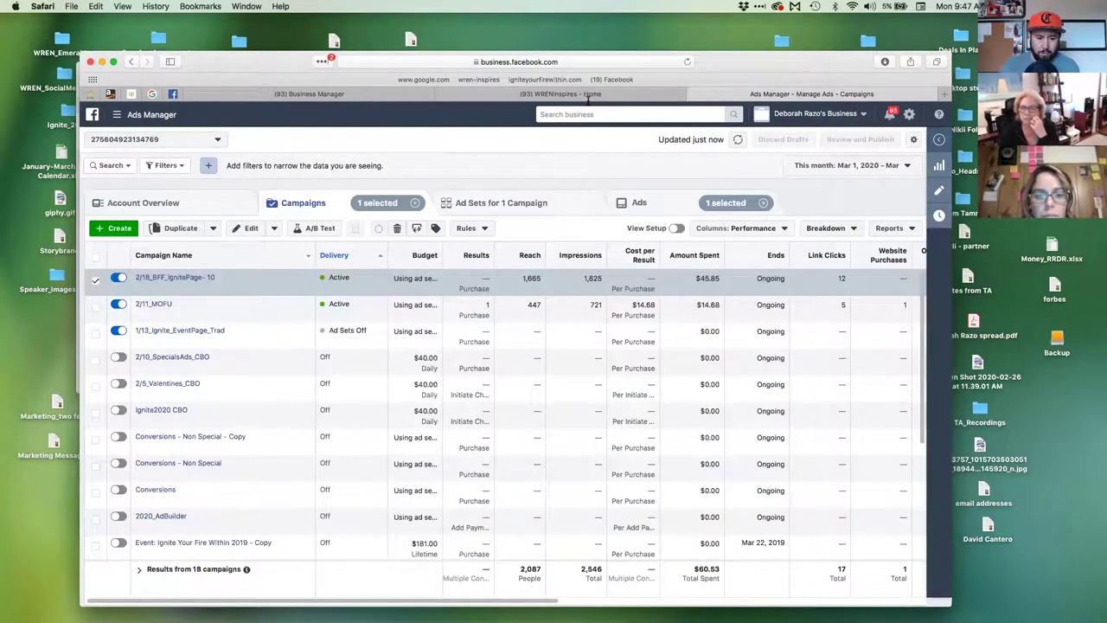
Widen the browser window and reopen the 2/18_BFF_IgnitePage- 10 campaign's editor to examine its ad sets and ads
{"action": "left_click_drag", "start_coordinate": [739, 81], "coordinate": [741, 66]}
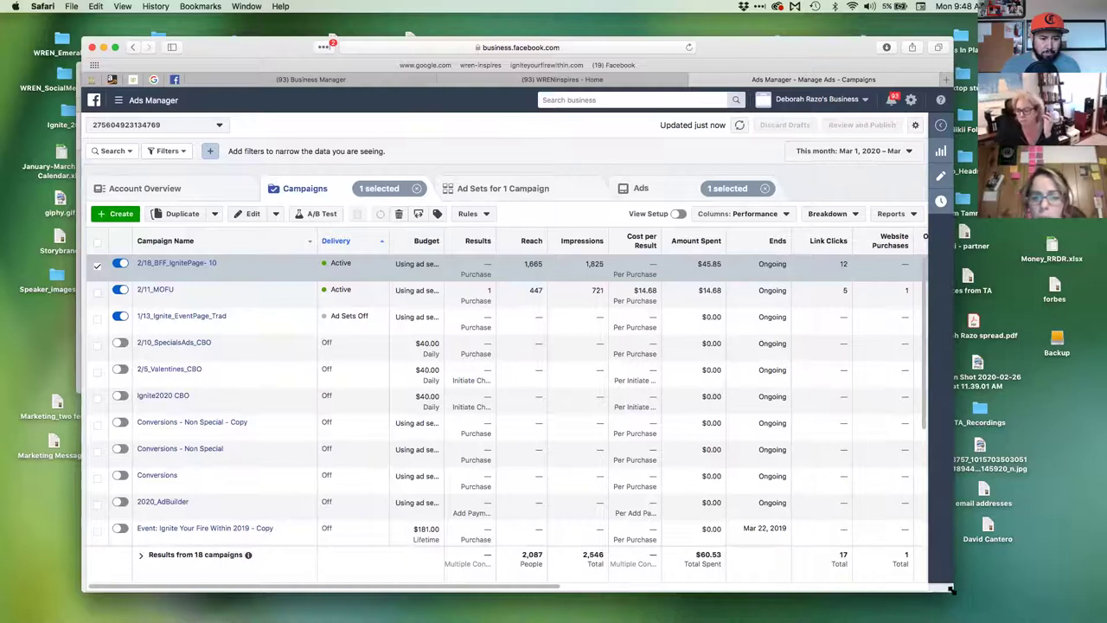
{"action": "left_click_drag", "start_coordinate": [955, 593], "coordinate": [968, 591]}
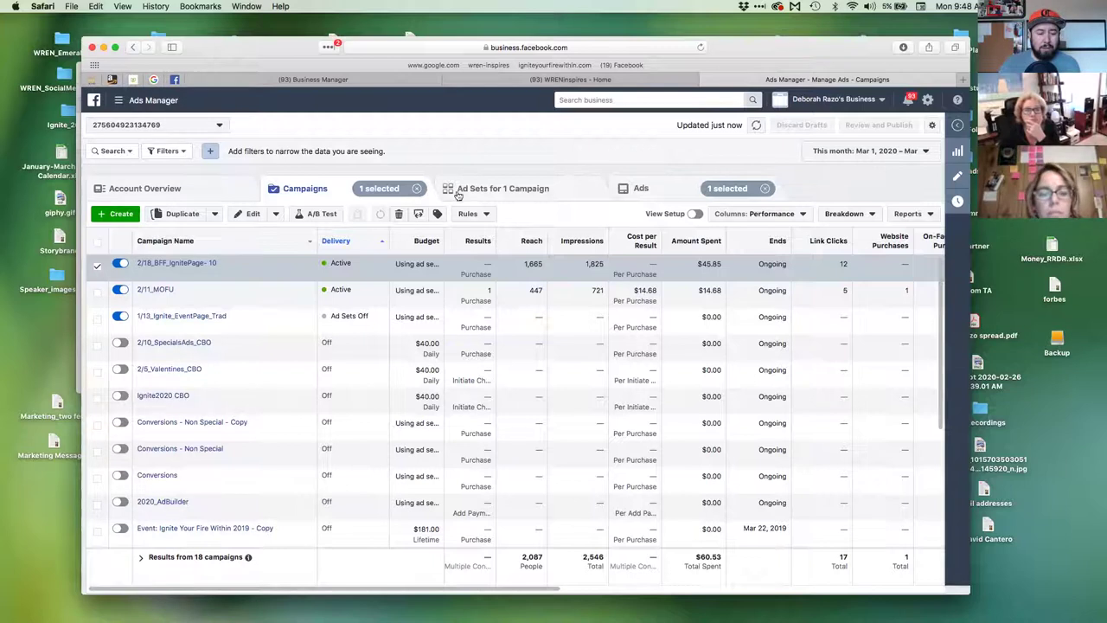
{"action": "mouse_move", "coordinate": [198, 270]}
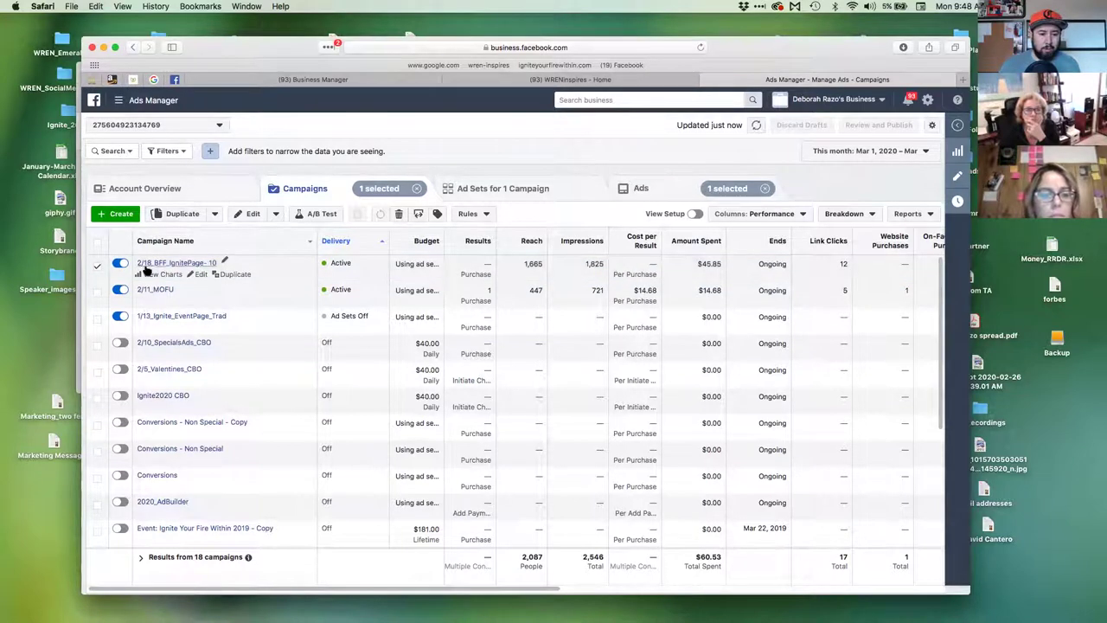
{"action": "left_click", "coordinate": [201, 275]}
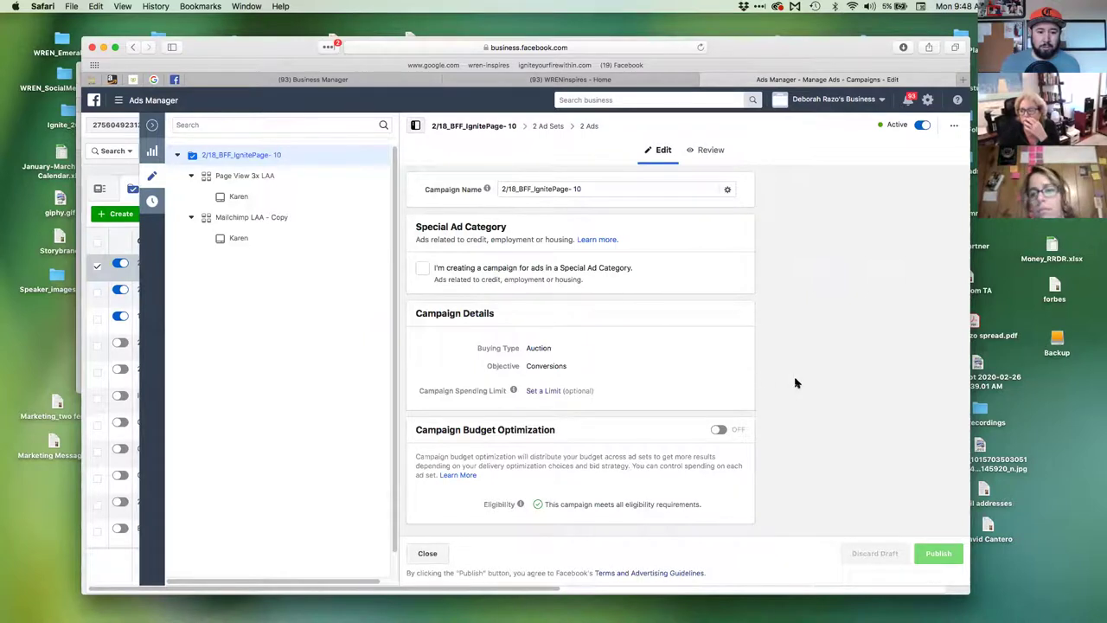
{"action": "left_click", "coordinate": [153, 127]}
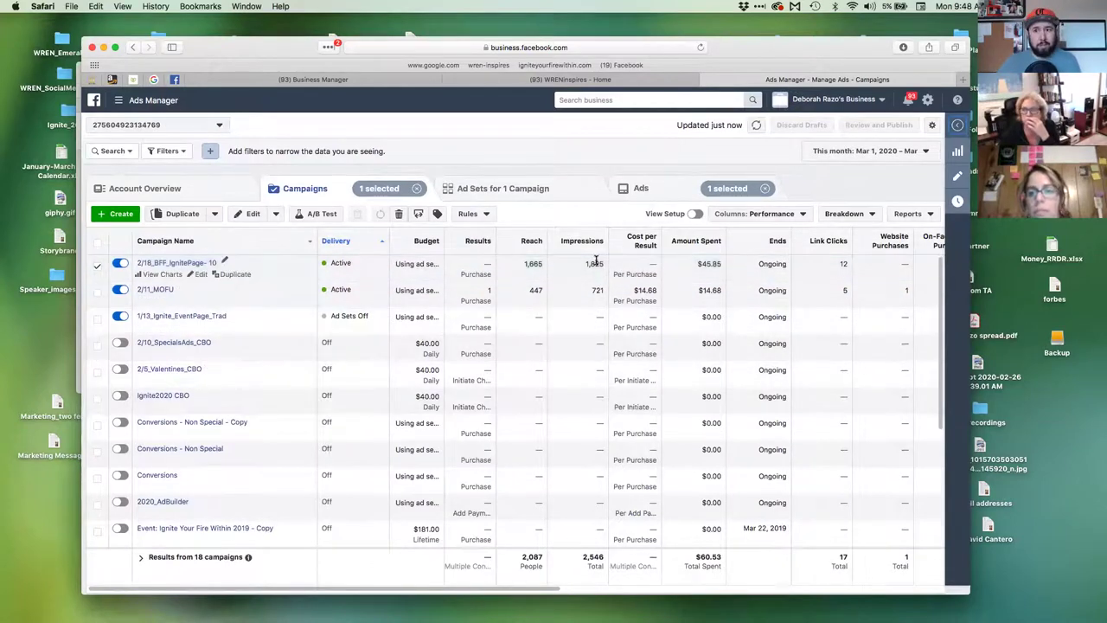
Select only the 2/11_MOFU campaign and examine its settings, ad sets and ads
{"action": "left_click_drag", "start_coordinate": [731, 49], "coordinate": [725, 50]}
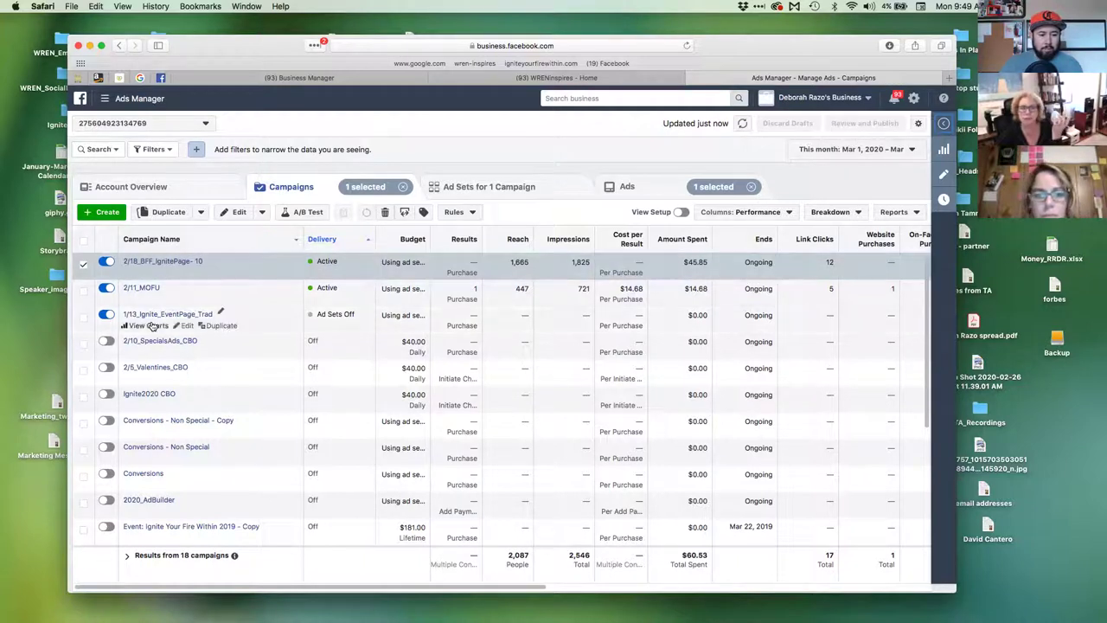
{"action": "left_click", "coordinate": [83, 289]}
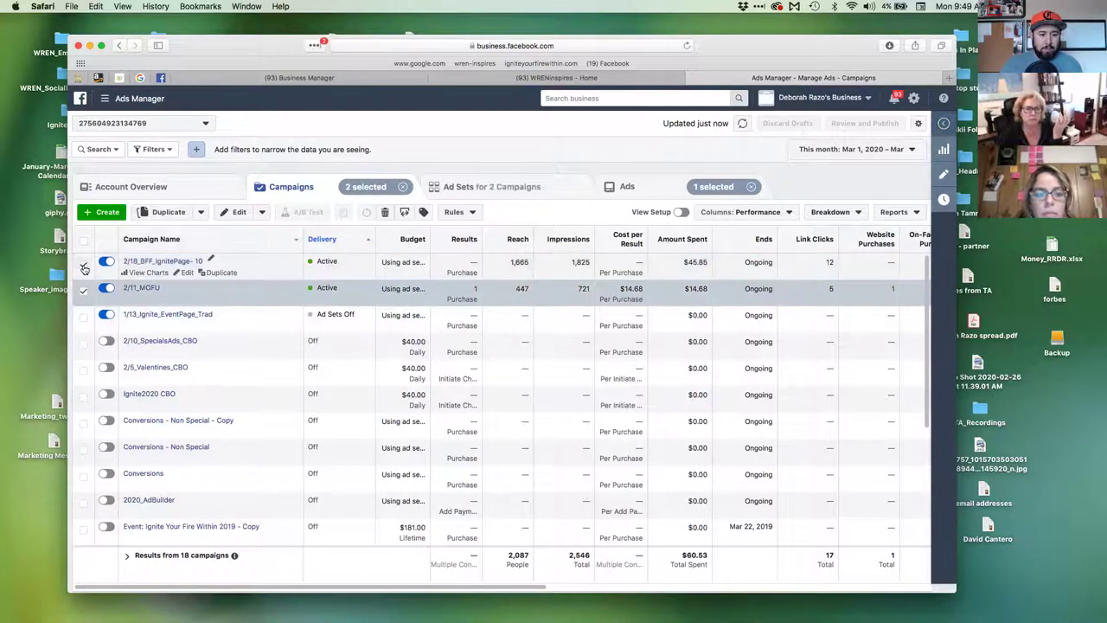
{"action": "left_click", "coordinate": [83, 263]}
{"action": "left_click", "coordinate": [182, 299]}
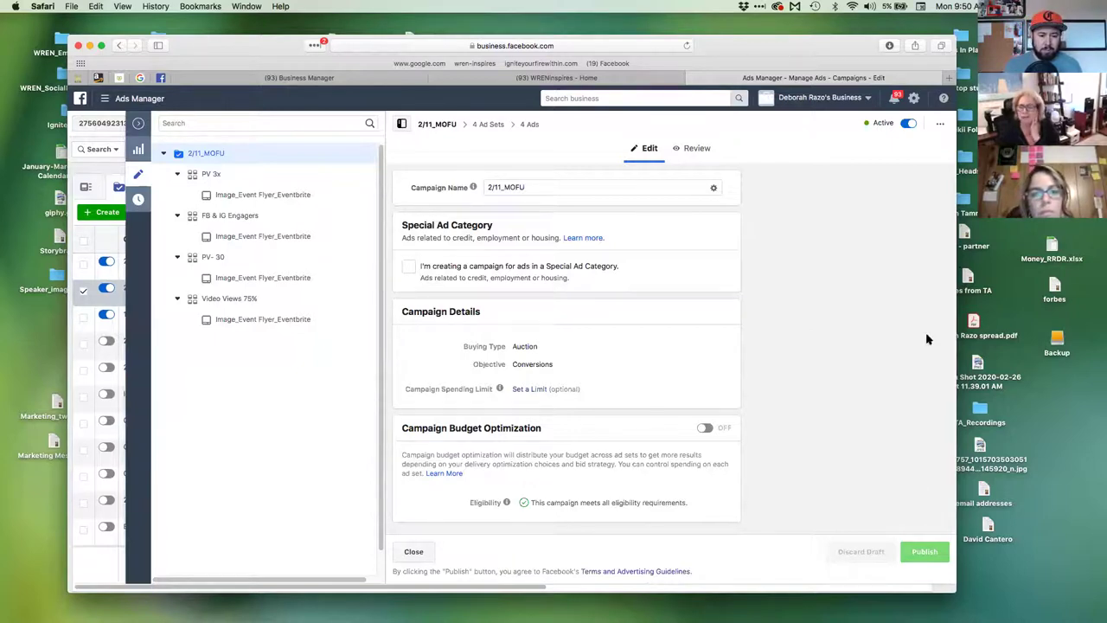
{"action": "left_click", "coordinate": [140, 125]}
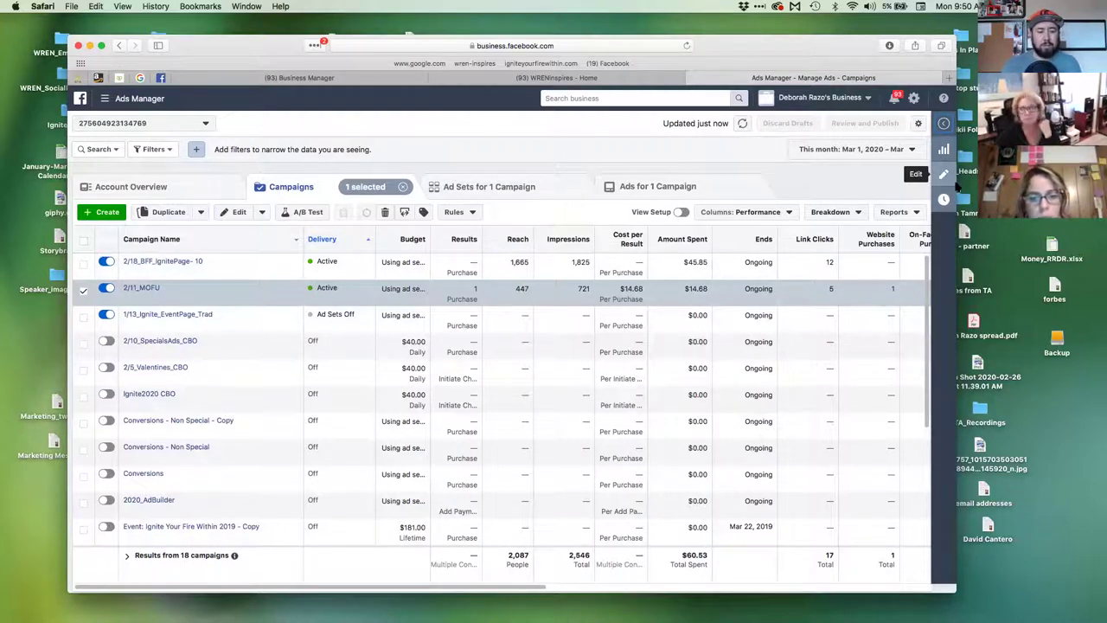
Recheck the 2/18_BFF_IgnitePage- 10 campaign's structure and open its Mailchimp LAA - Copy ad set for editing
{"action": "mouse_move", "coordinate": [210, 260]}
{"action": "left_click", "coordinate": [186, 273]}
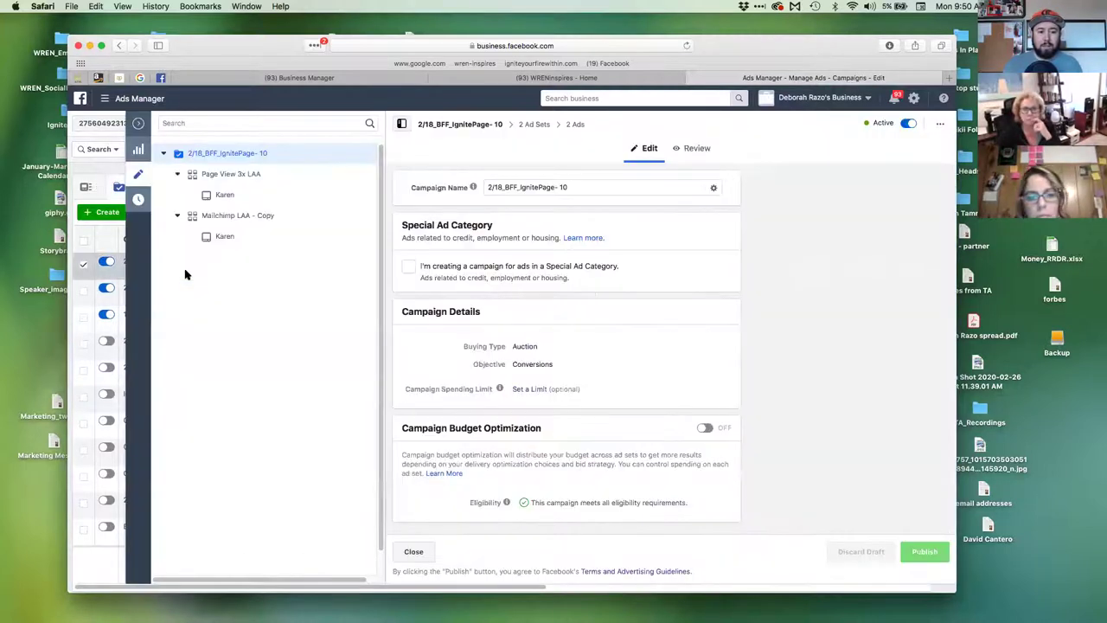
{"action": "left_click", "coordinate": [135, 124]}
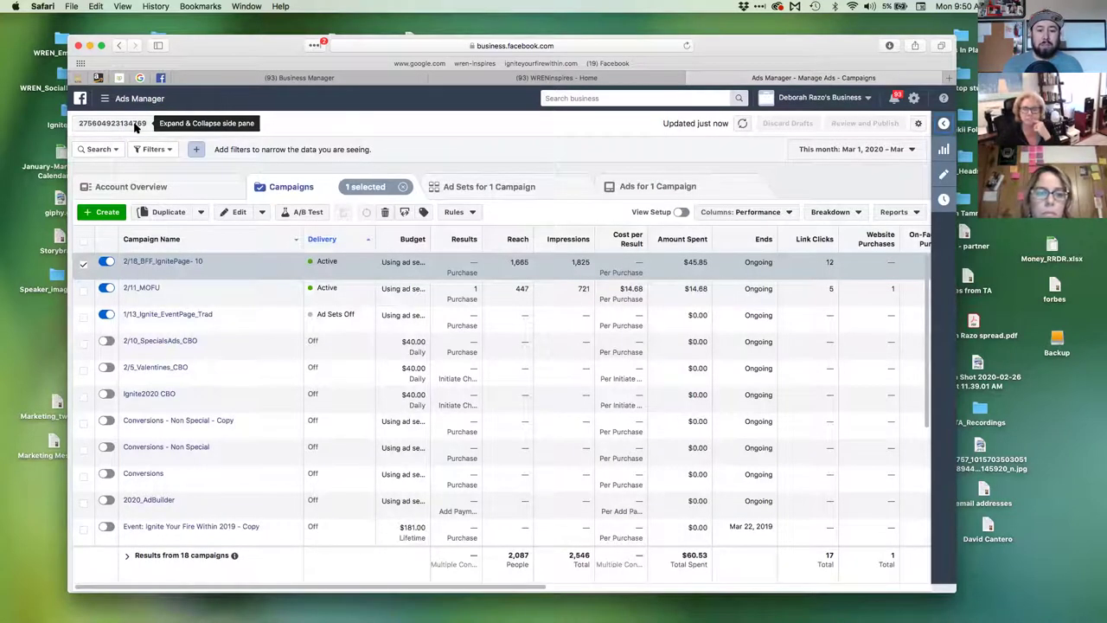
{"action": "mouse_move", "coordinate": [251, 260]}
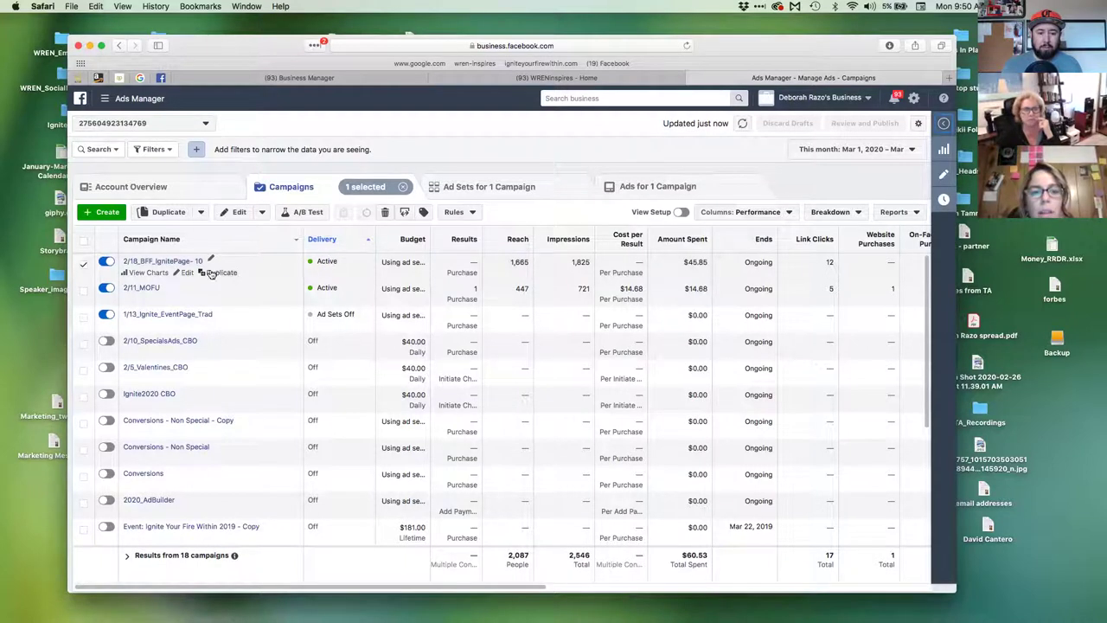
{"action": "left_click", "coordinate": [500, 192]}
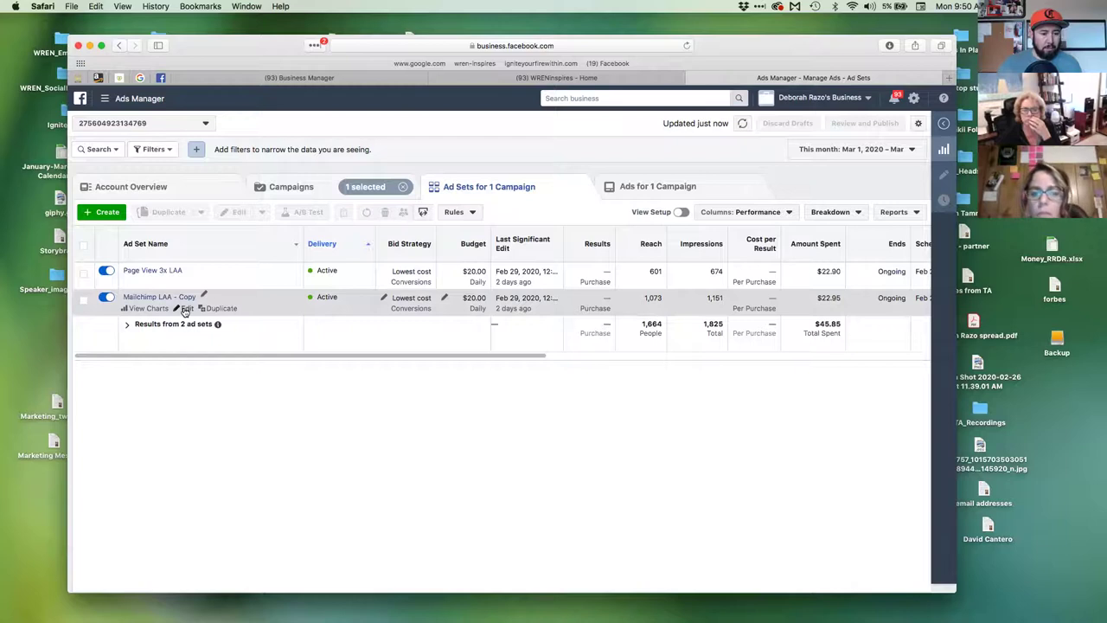
{"action": "left_click", "coordinate": [187, 309]}
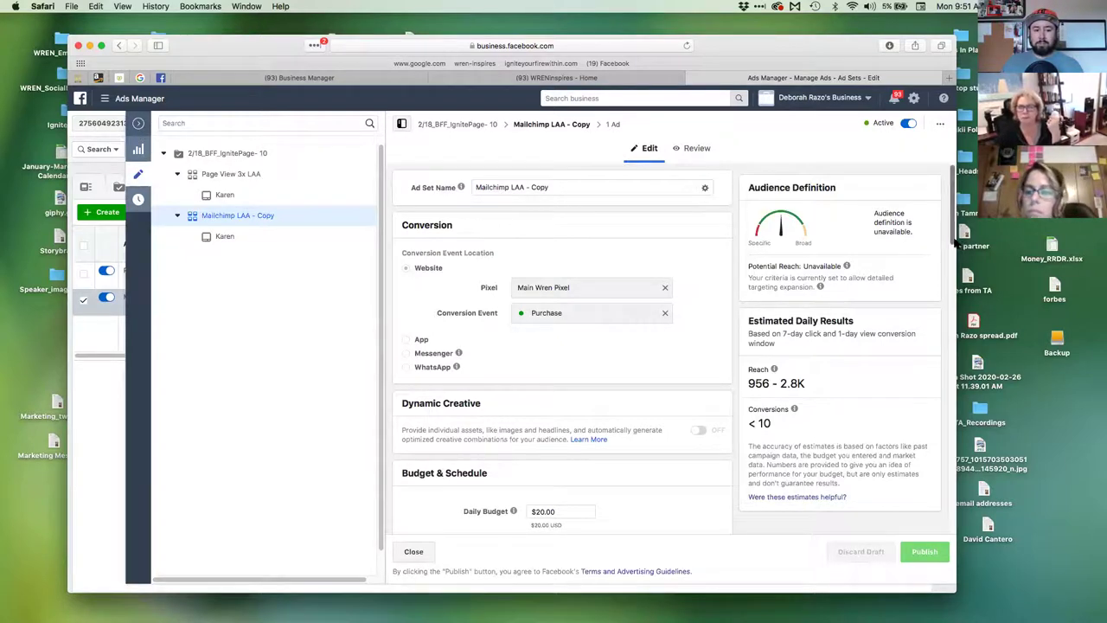
Check the Business Manager home and the WRENinspires page
{"action": "left_click", "coordinate": [279, 80]}
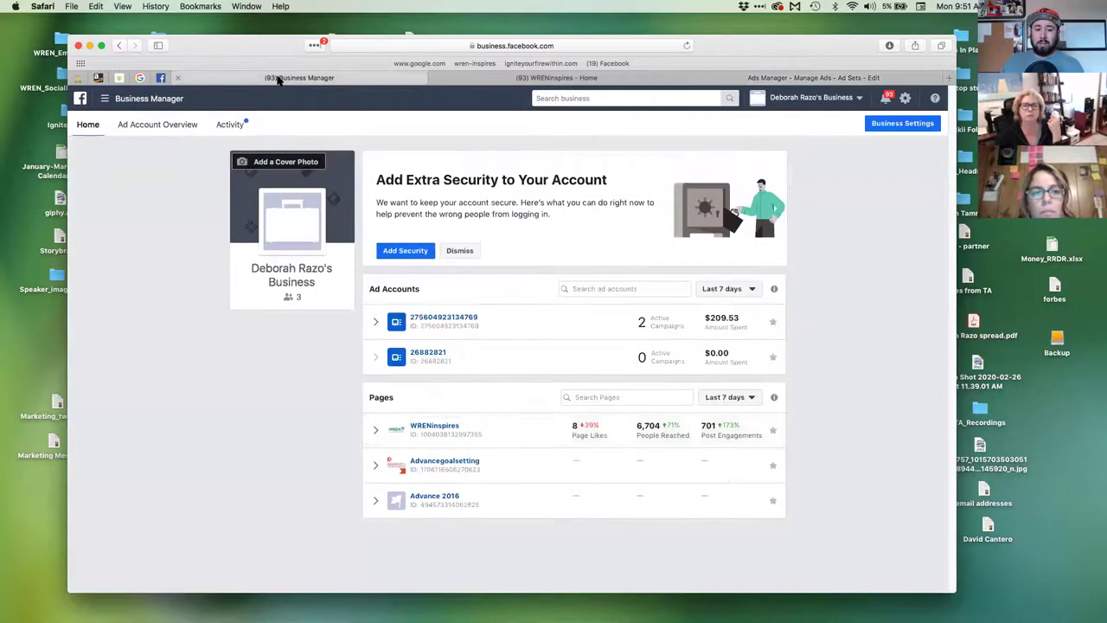
{"action": "left_click", "coordinate": [498, 79]}
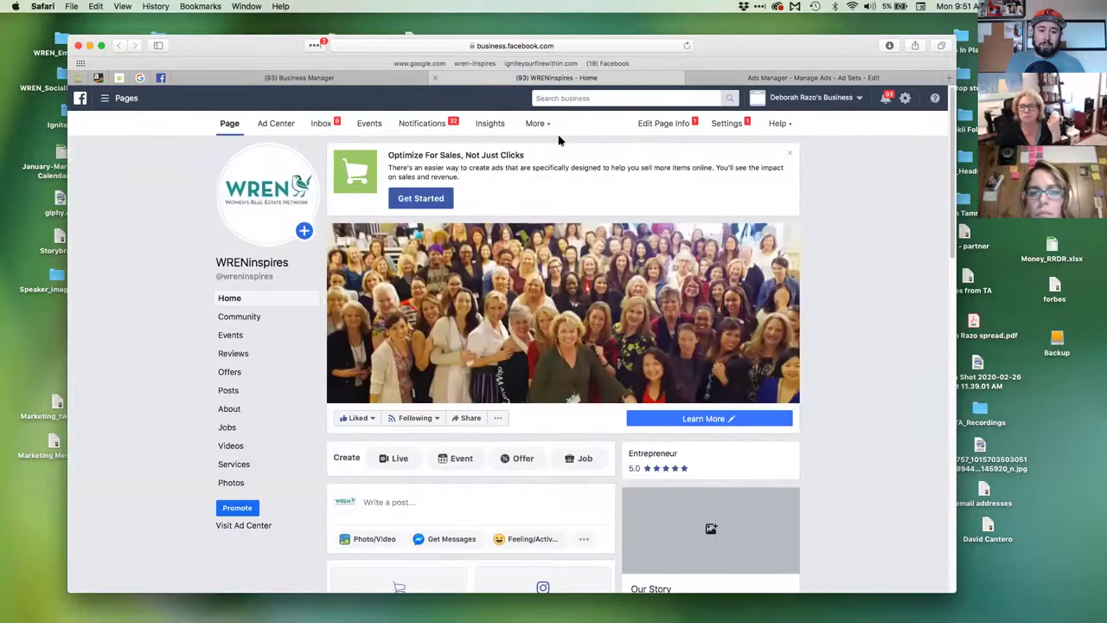
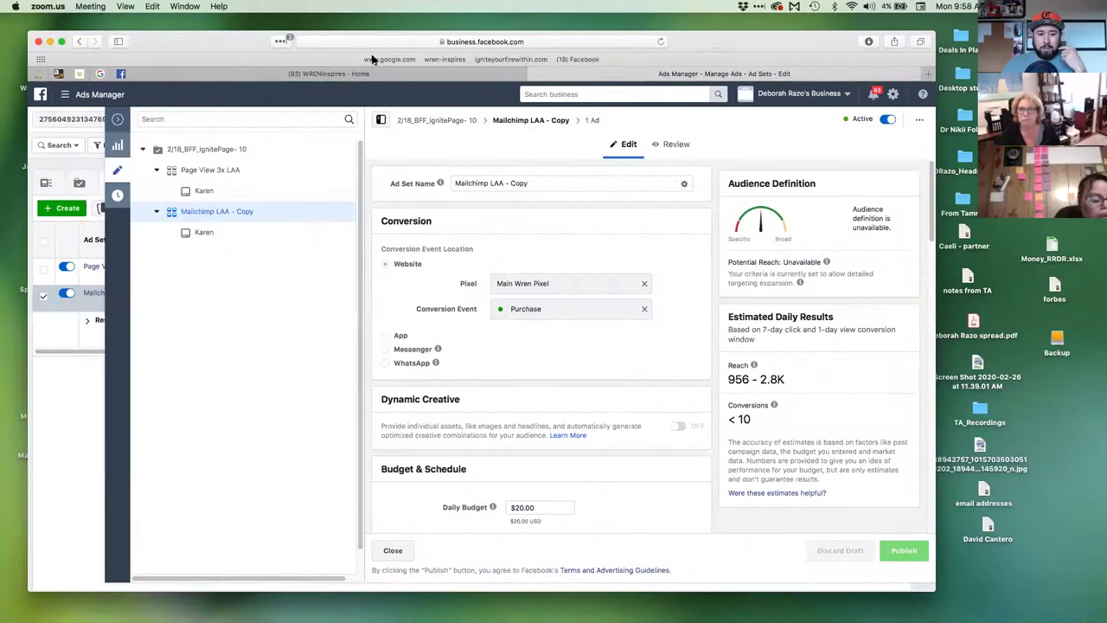
Collapse the Mailchimp LAA - Copy ad set editor and go to Custom Conversions in Events Manager
{"action": "left_click_drag", "start_coordinate": [221, 41], "coordinate": [271, 45]}
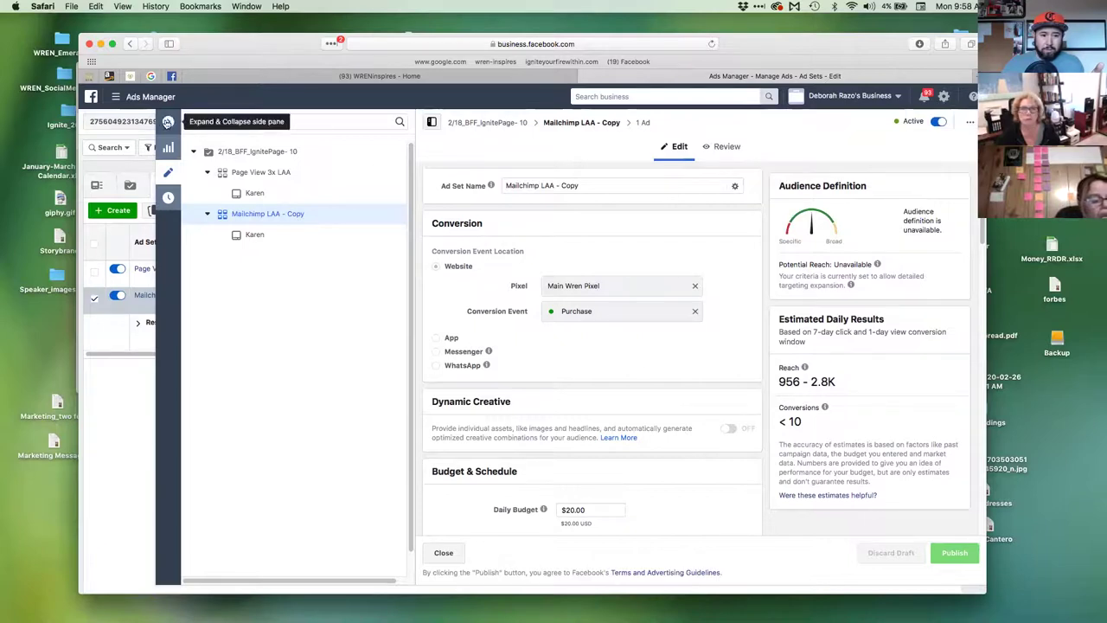
{"action": "left_click", "coordinate": [171, 122]}
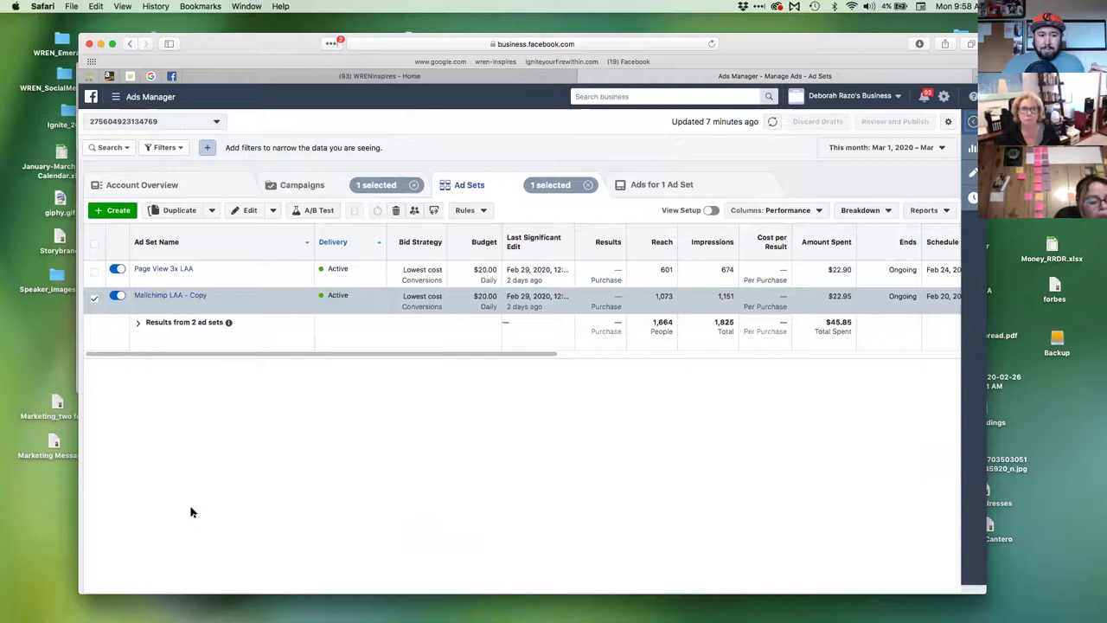
{"action": "left_click", "coordinate": [116, 97]}
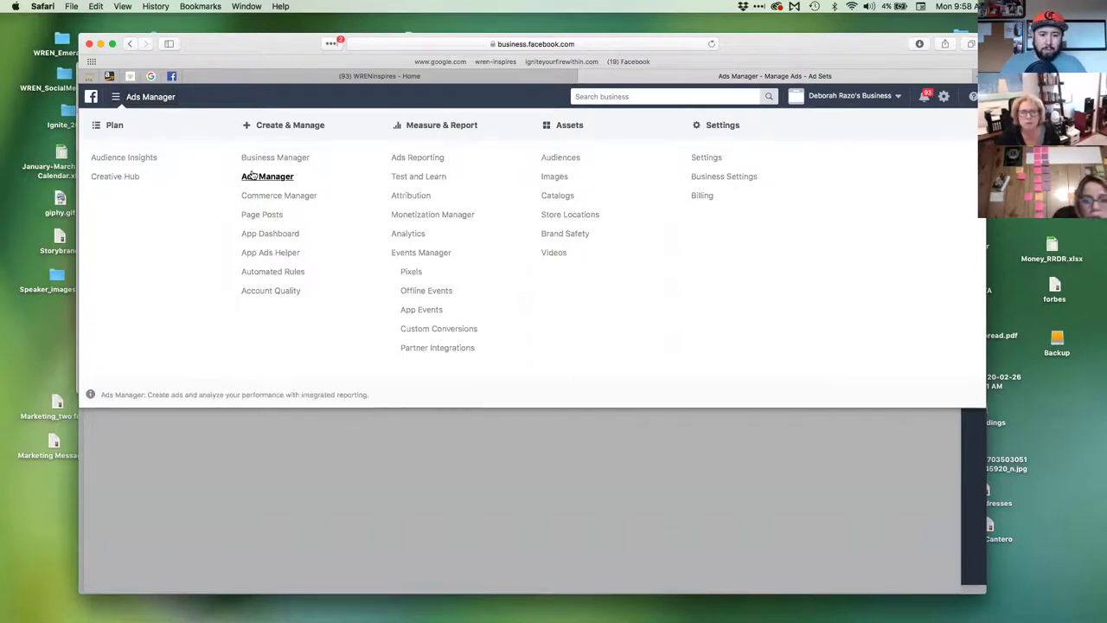
{"action": "left_click", "coordinate": [437, 329]}
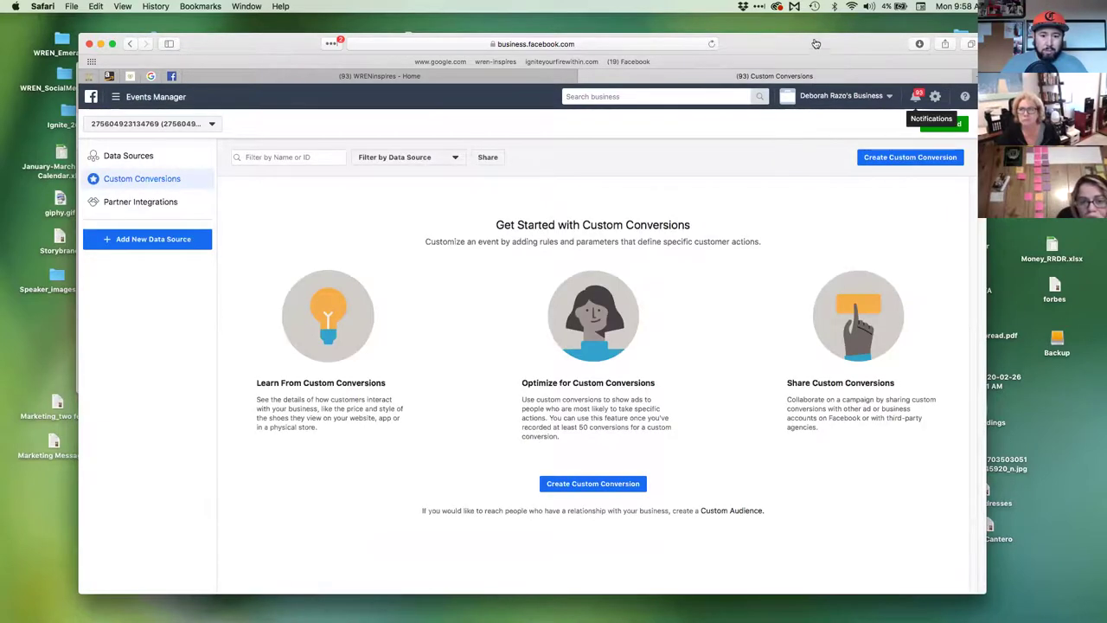
Check the WRENinspires page, then examine the available businesses and ad accounts from the Custom Conversions page
{"action": "left_click_drag", "start_coordinate": [814, 43], "coordinate": [781, 39]}
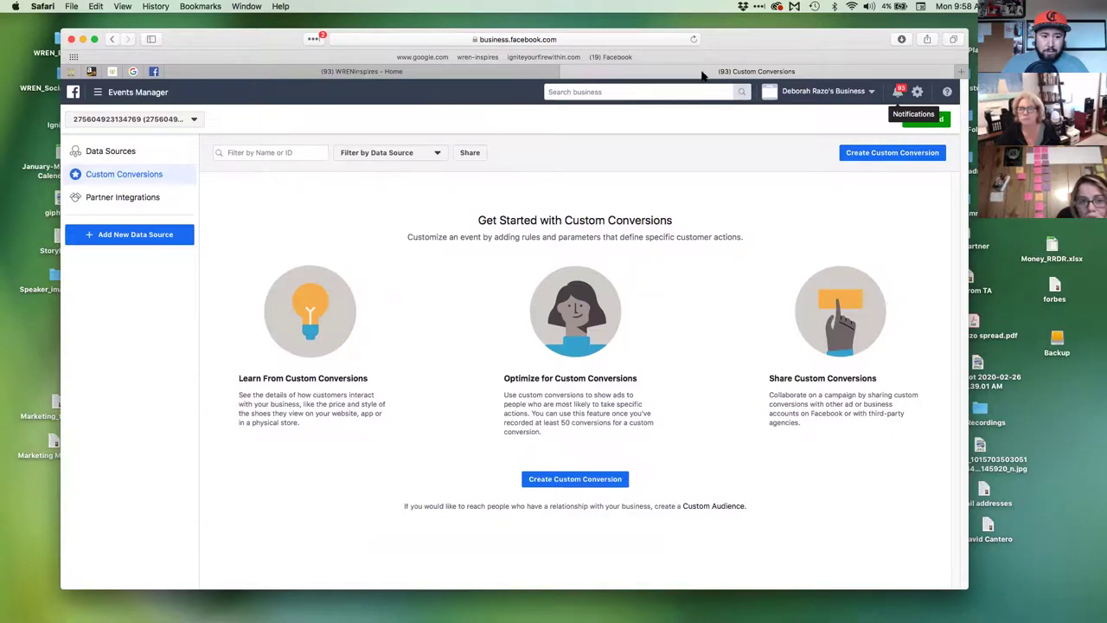
{"action": "left_click", "coordinate": [357, 73]}
{"action": "left_click", "coordinate": [761, 71]}
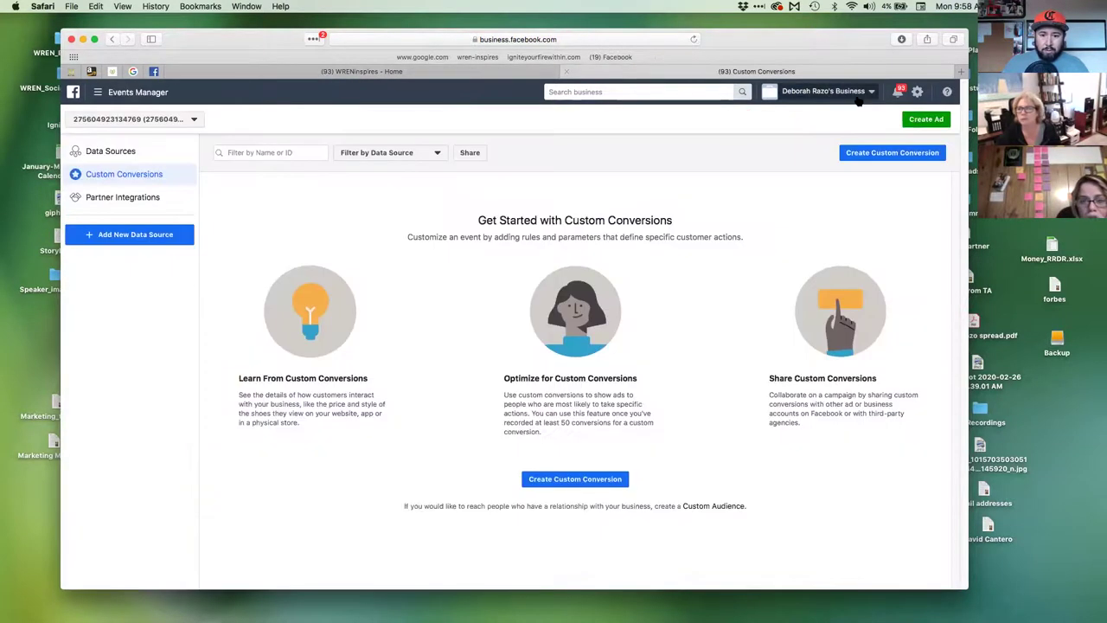
{"action": "left_click", "coordinate": [854, 96]}
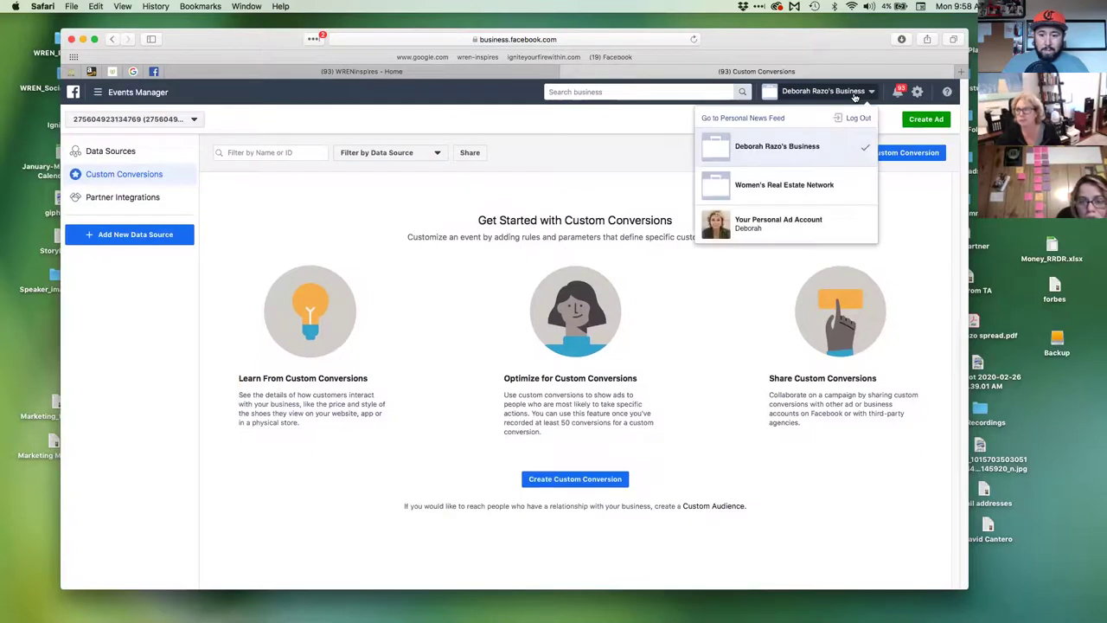
{"action": "left_click", "coordinate": [943, 210]}
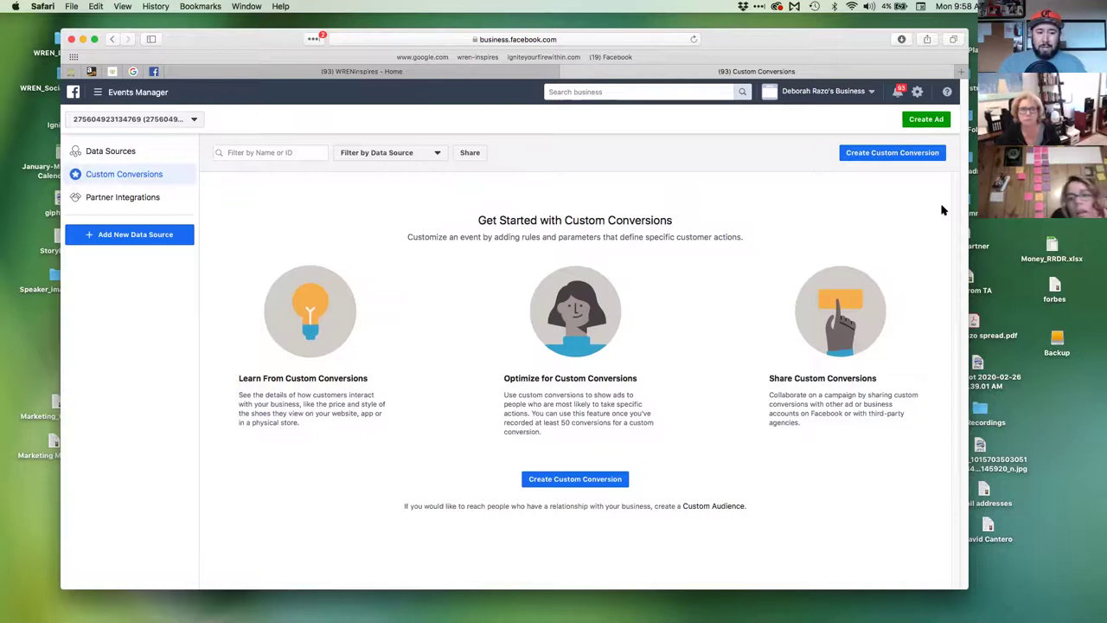
{"action": "left_click", "coordinate": [128, 119]}
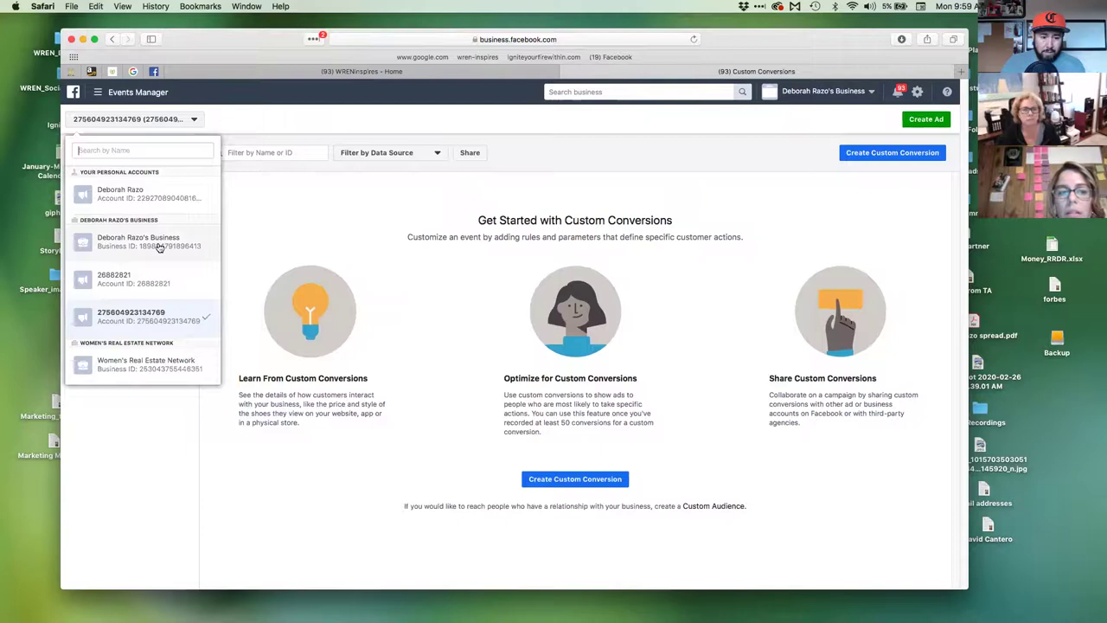
{"action": "left_click", "coordinate": [797, 136]}
{"action": "left_click", "coordinate": [822, 90]}
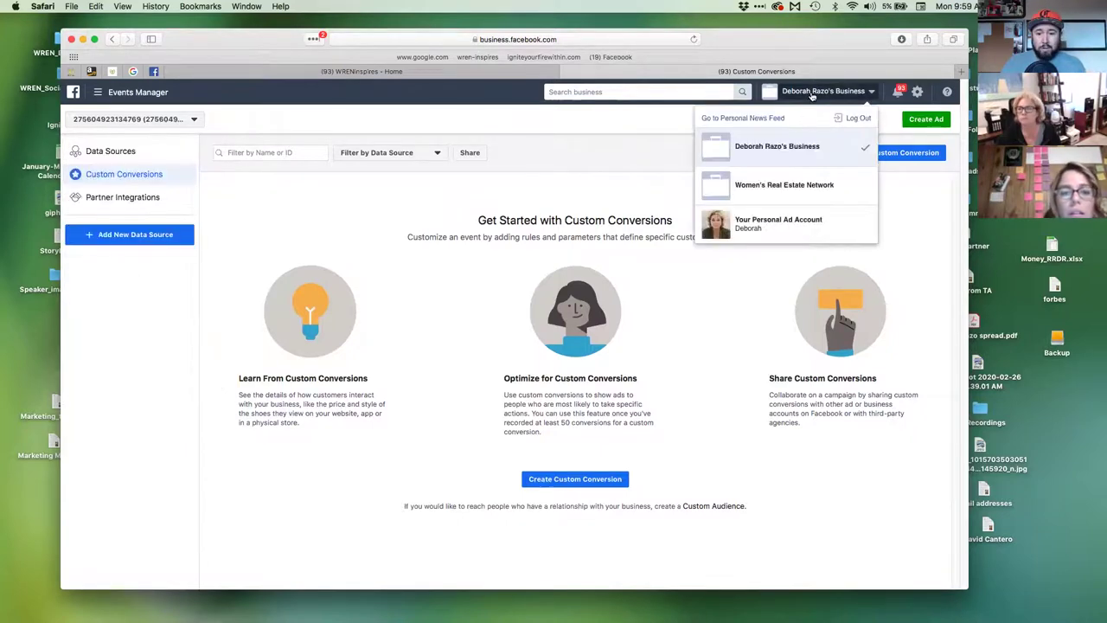
Check Custom Conversions for the Women's Real Estate Network business, then examine the personal ad account's campaigns and ads over its lifetime
{"action": "left_click", "coordinate": [795, 184]}
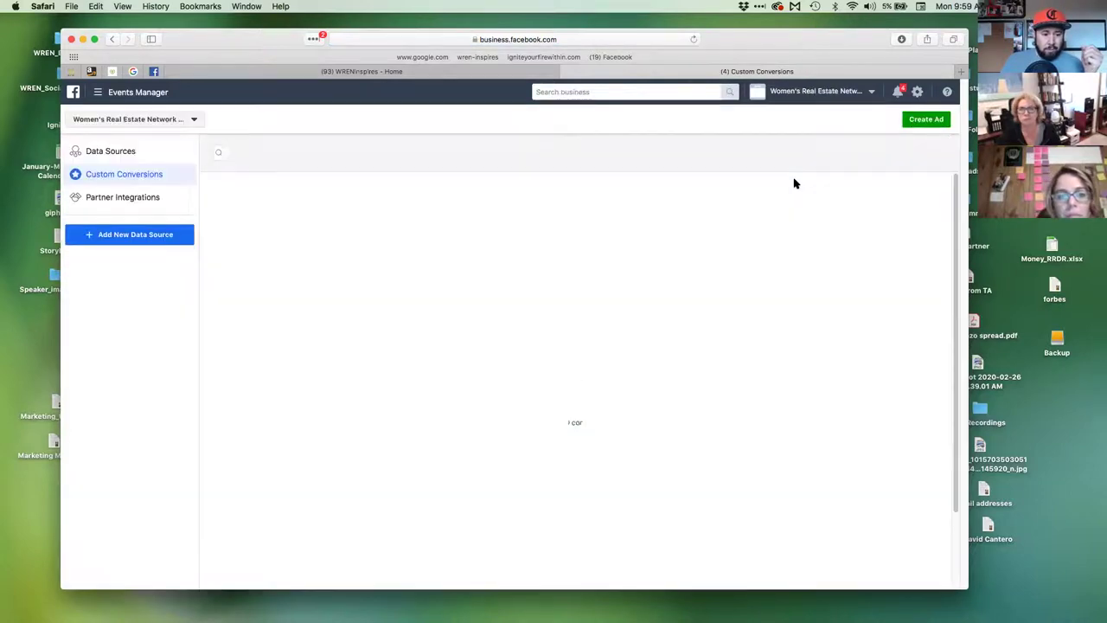
{"action": "left_click", "coordinate": [830, 92]}
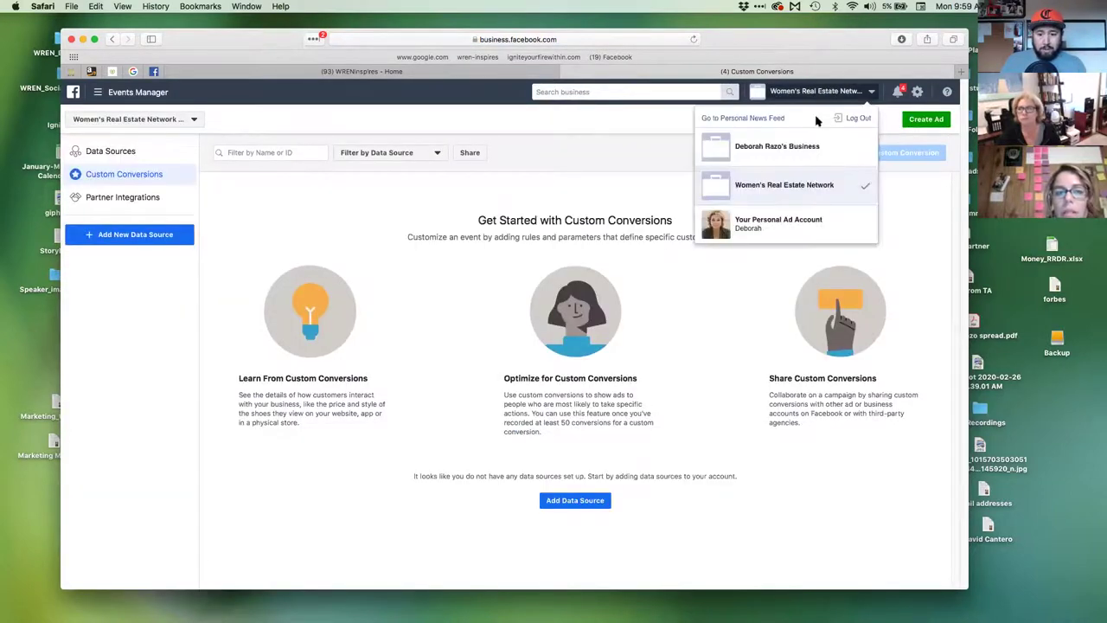
{"action": "left_click", "coordinate": [809, 223]}
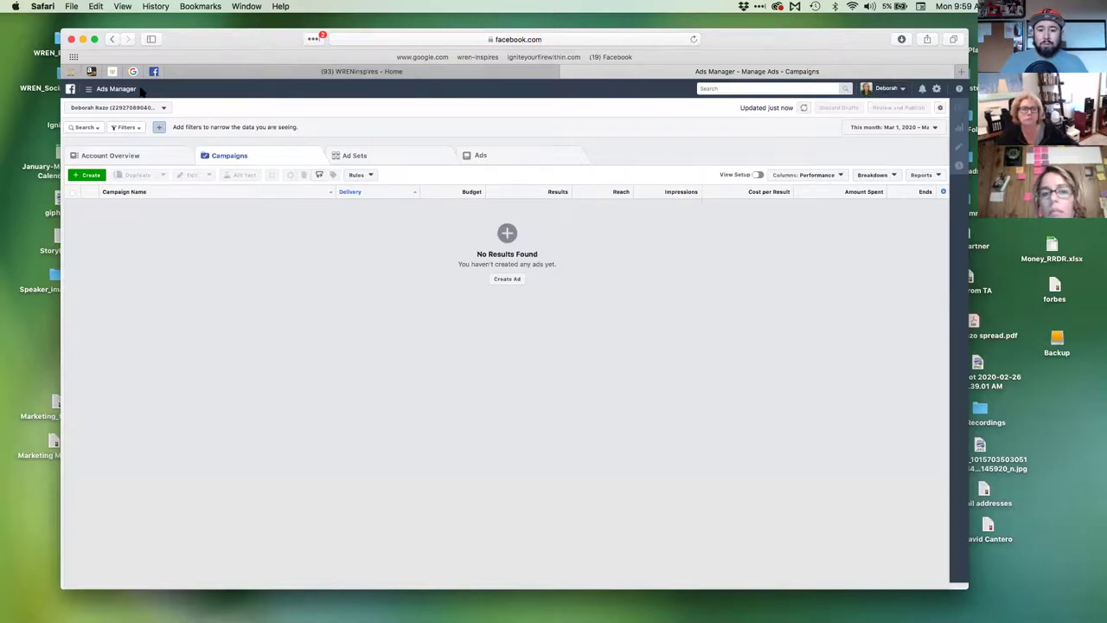
{"action": "left_click", "coordinate": [95, 90]}
{"action": "left_click", "coordinate": [204, 152]}
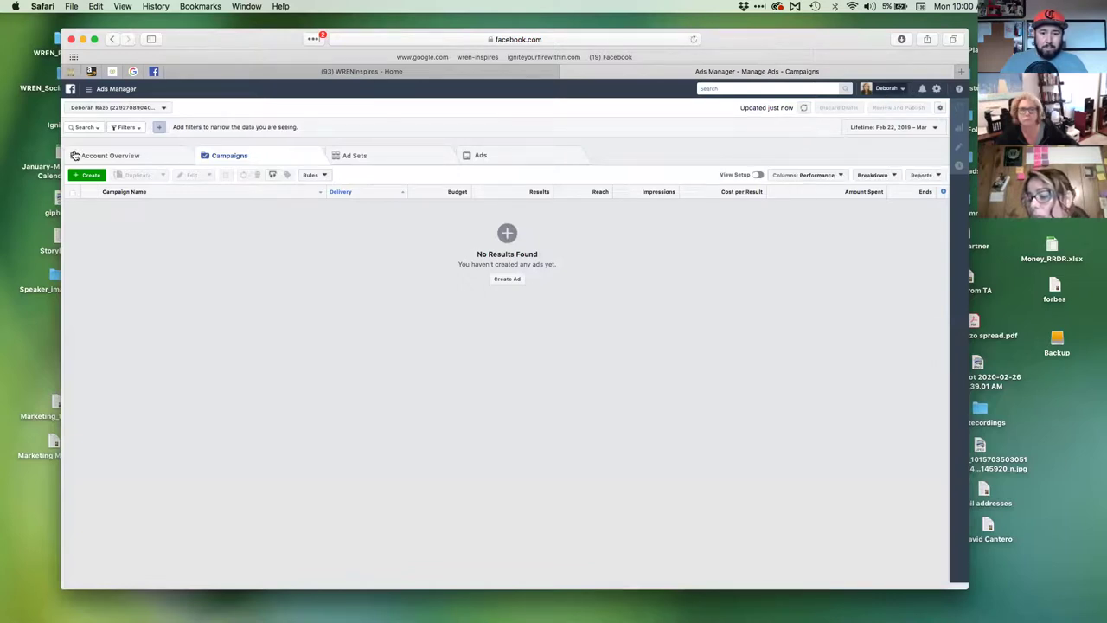
{"action": "left_click", "coordinate": [513, 160]}
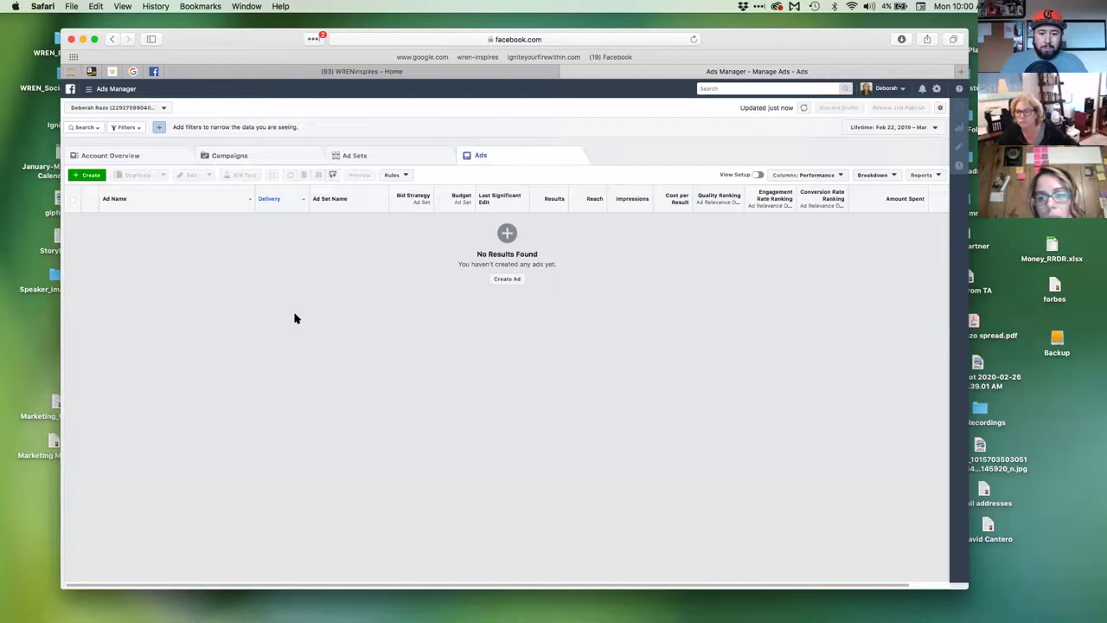
Switch back to the main business ad account and open the 2/18_BFF_IgnitePage- 10 campaign's ad in Mailchimp LAA - Copy for editing
{"action": "left_click", "coordinate": [900, 90]}
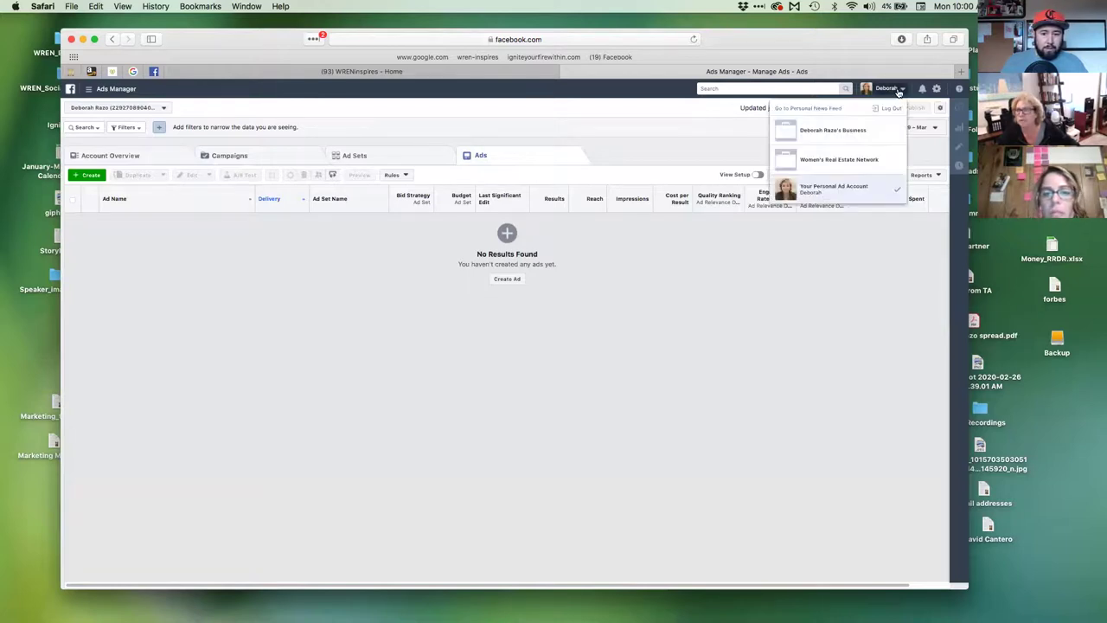
{"action": "left_click", "coordinate": [832, 131]}
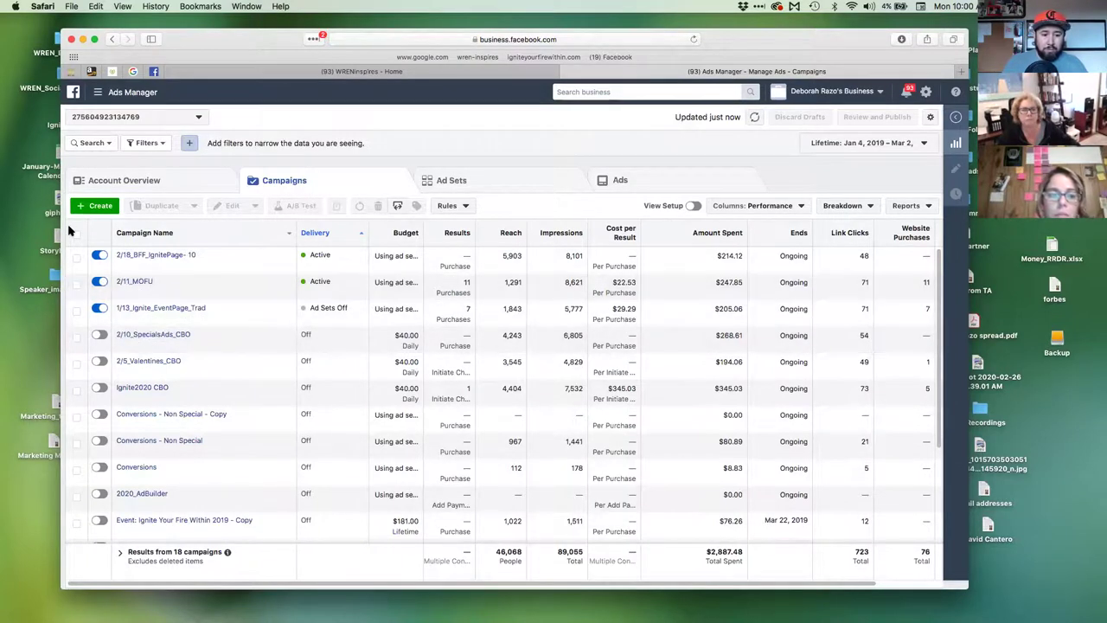
{"action": "mouse_move", "coordinate": [156, 258]}
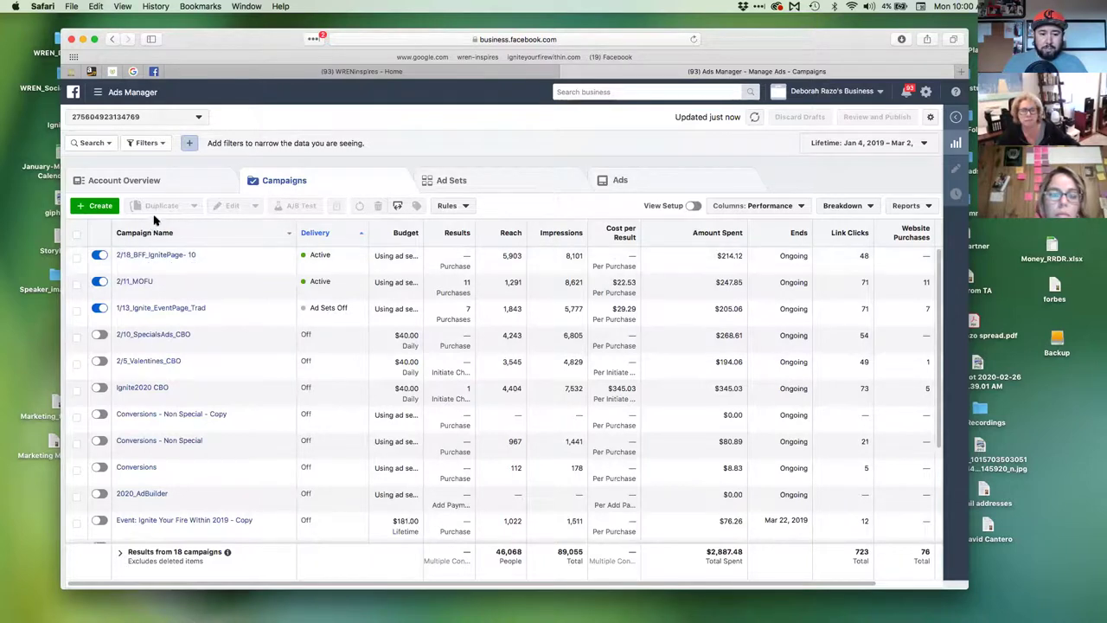
{"action": "left_click", "coordinate": [76, 257]}
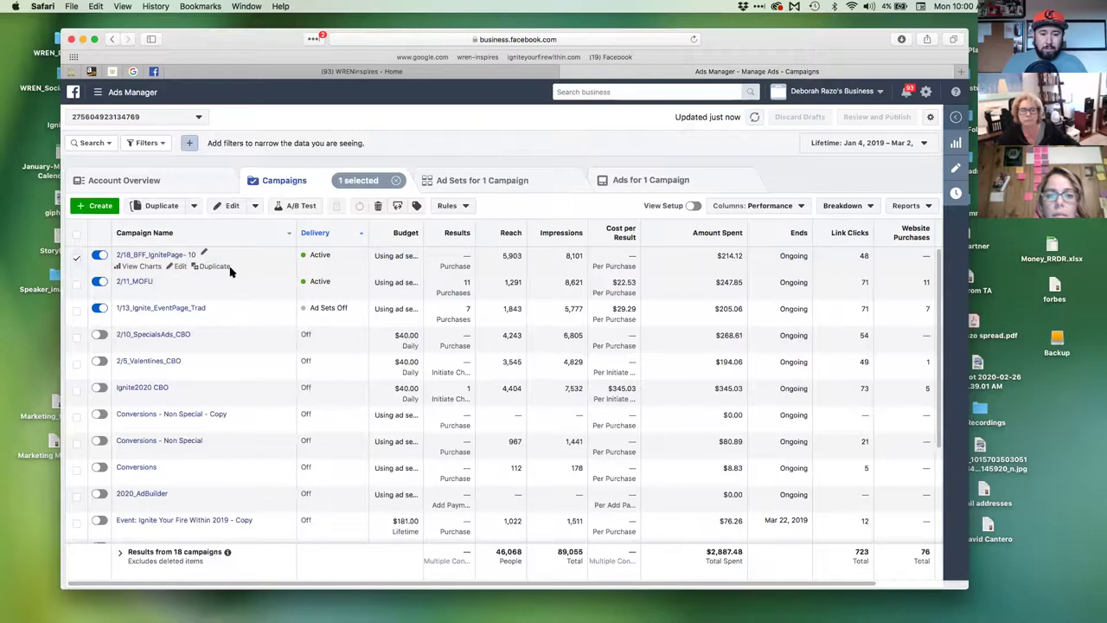
{"action": "left_click", "coordinate": [662, 180]}
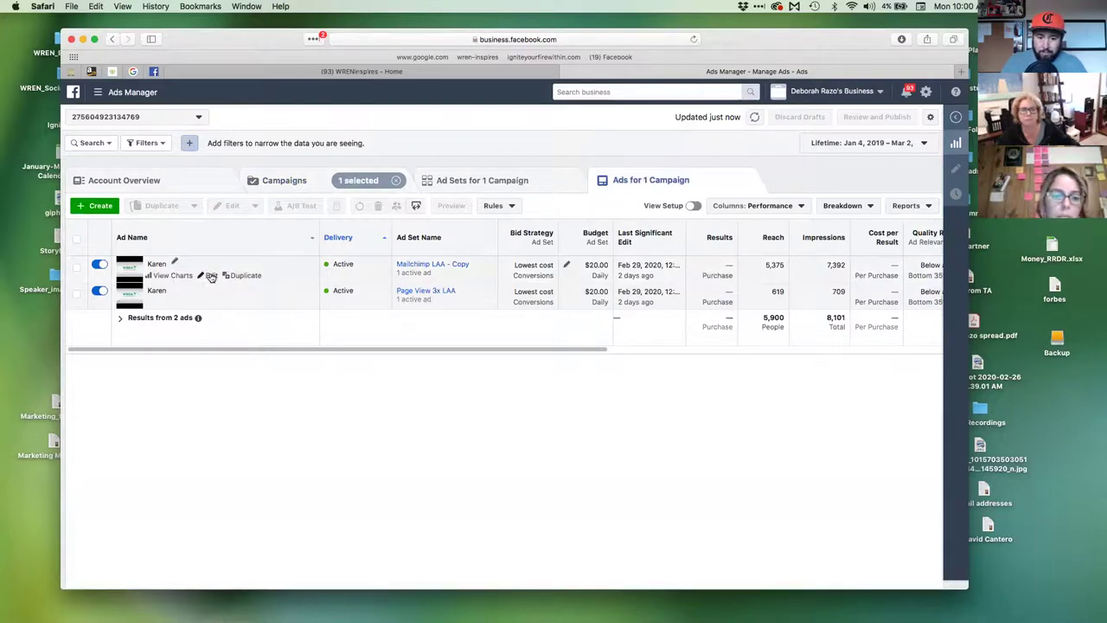
{"action": "left_click", "coordinate": [211, 276]}
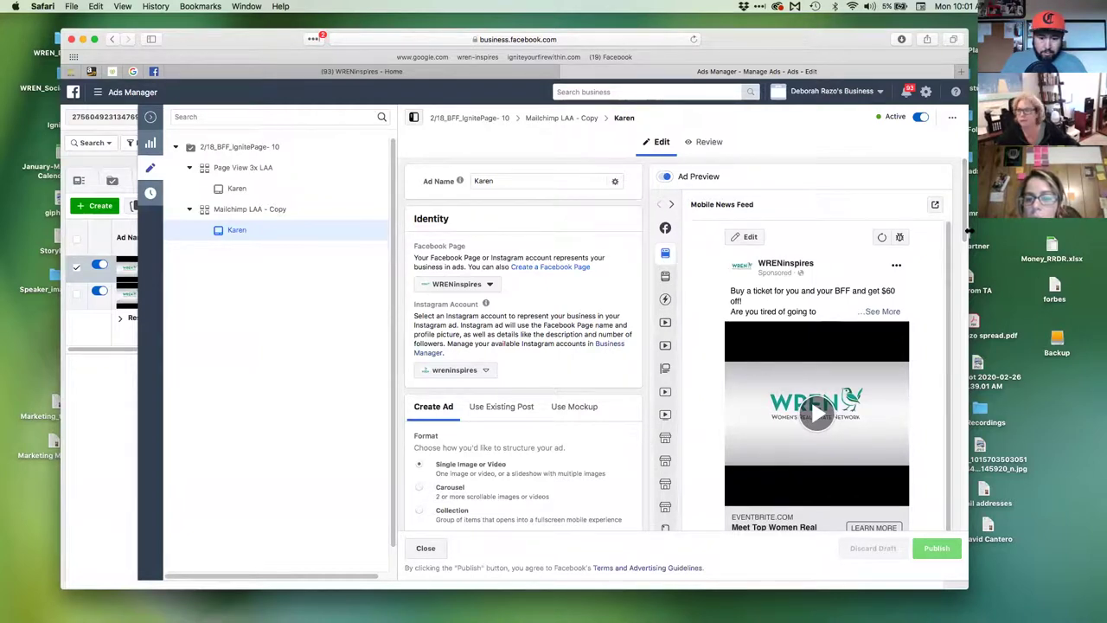
Examine the ad's format, media, headline, description and website destination settings
{"action": "scroll", "coordinate": [969, 274], "scroll_direction": "down", "scroll_amount": 5}
{"action": "scroll", "coordinate": [970, 273], "scroll_direction": "down", "scroll_amount": 1}
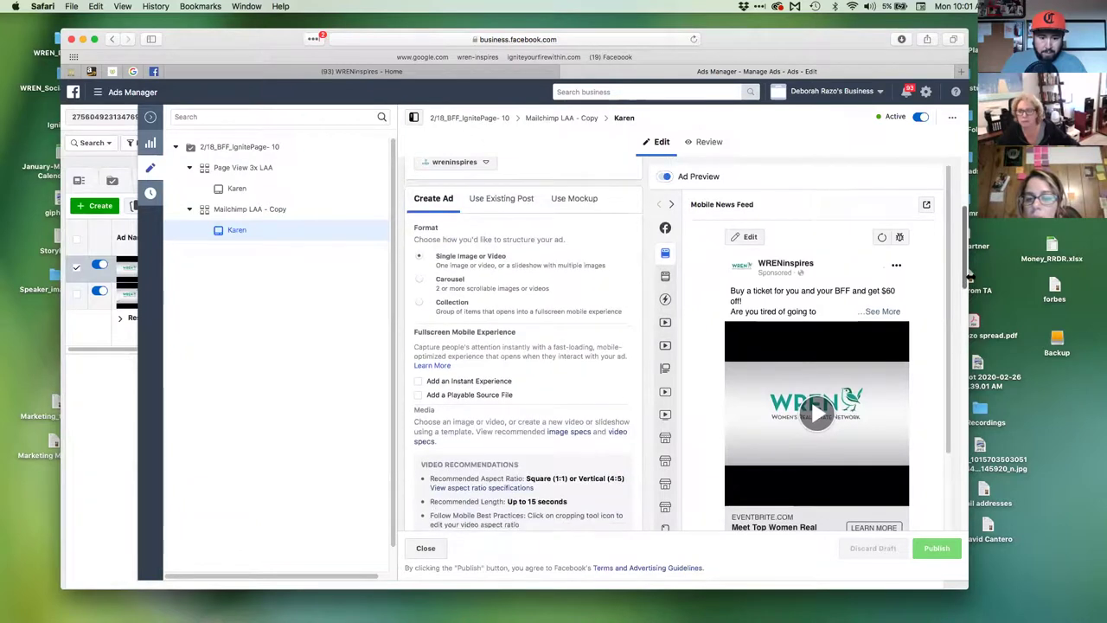
{"action": "scroll", "coordinate": [970, 276], "scroll_direction": "down", "scroll_amount": 1}
{"action": "left_click_drag", "start_coordinate": [970, 275], "coordinate": [971, 423]}
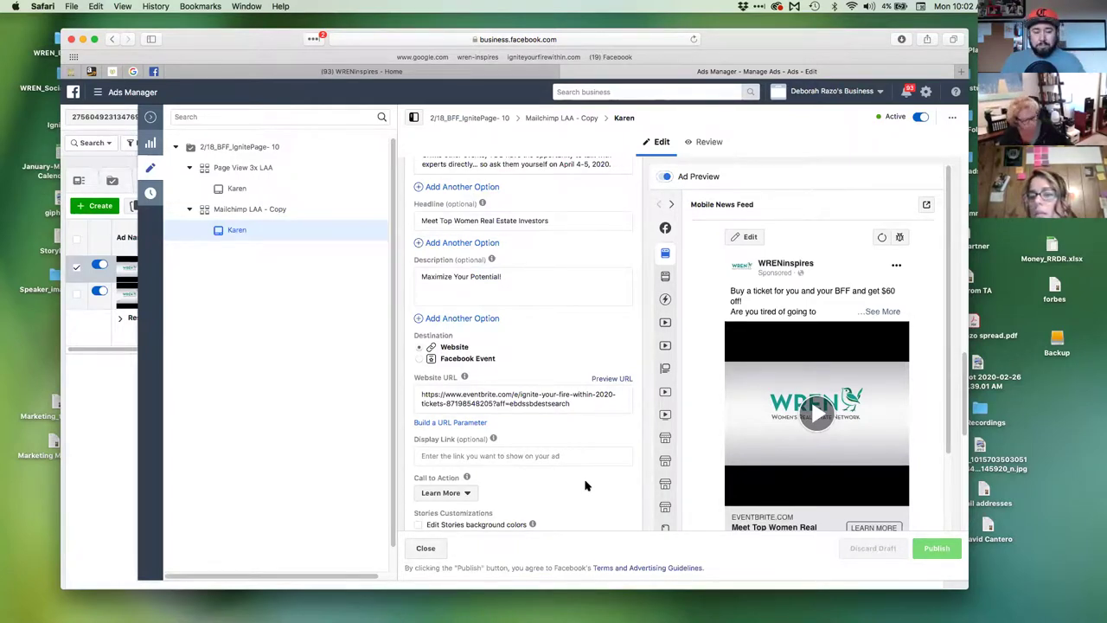
Leave the ad editor, clear the ad and campaign selections, and return to the full campaign list
{"action": "left_click", "coordinate": [152, 117]}
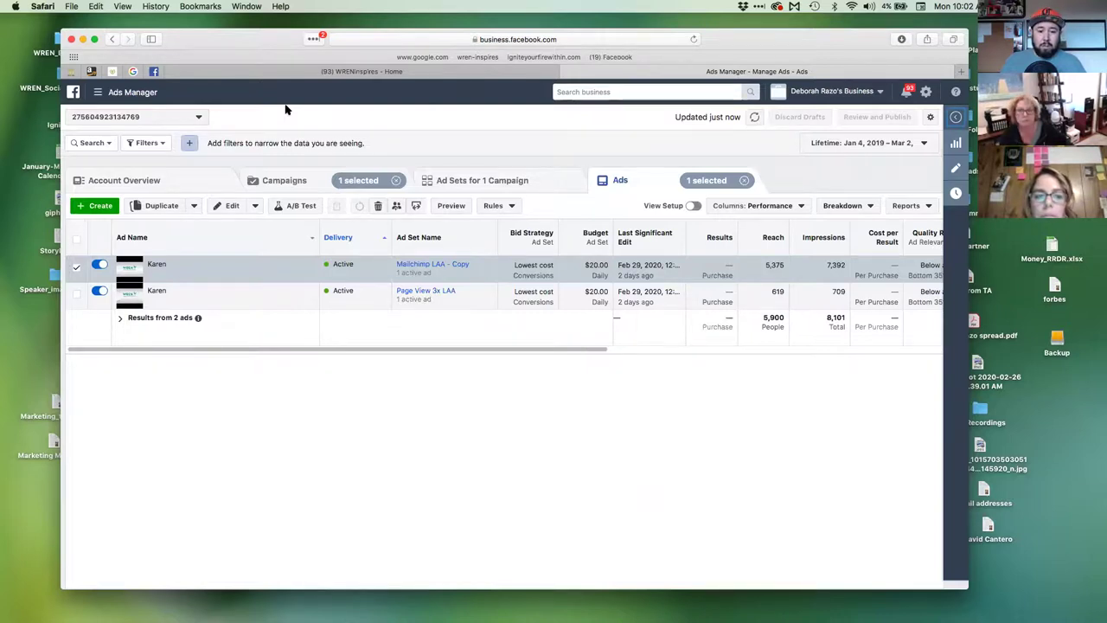
{"action": "left_click", "coordinate": [75, 268]}
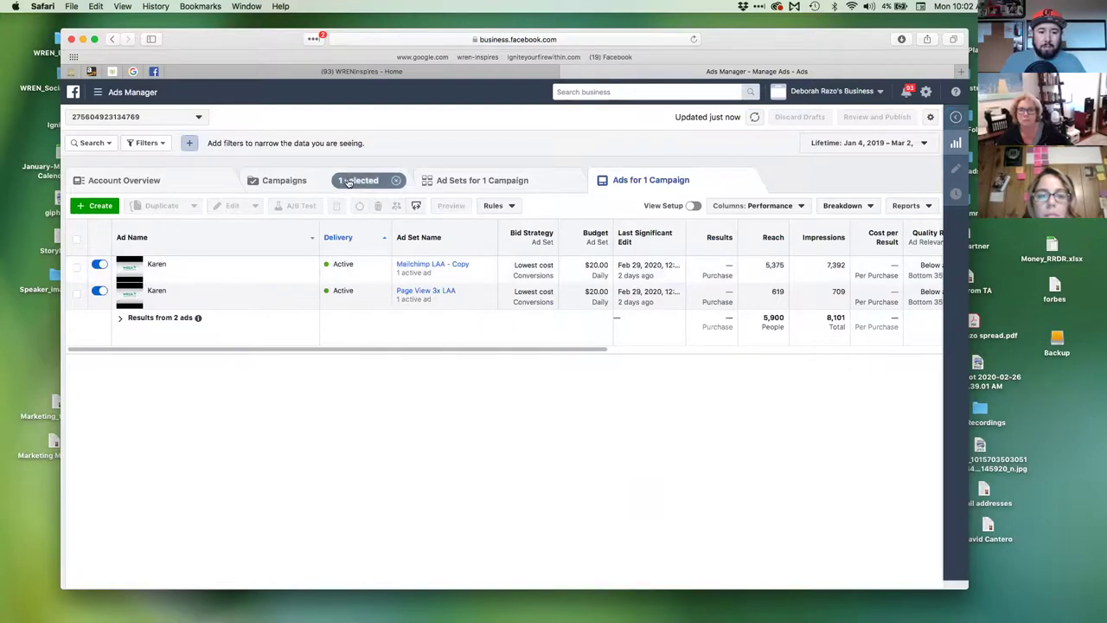
{"action": "left_click", "coordinate": [283, 183]}
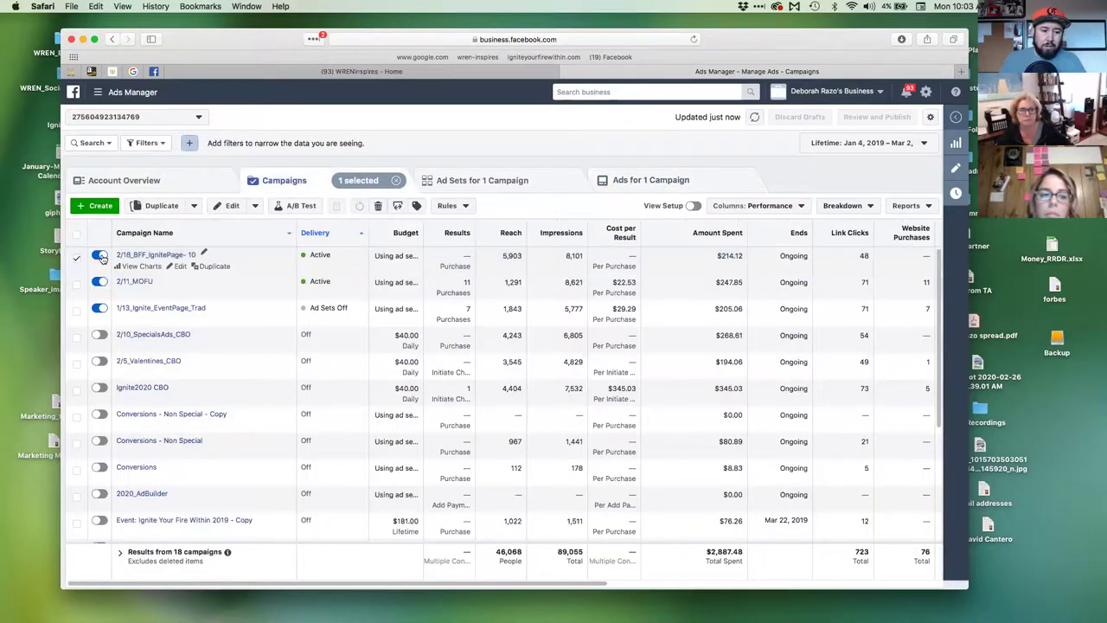
{"action": "left_click", "coordinate": [76, 259]}
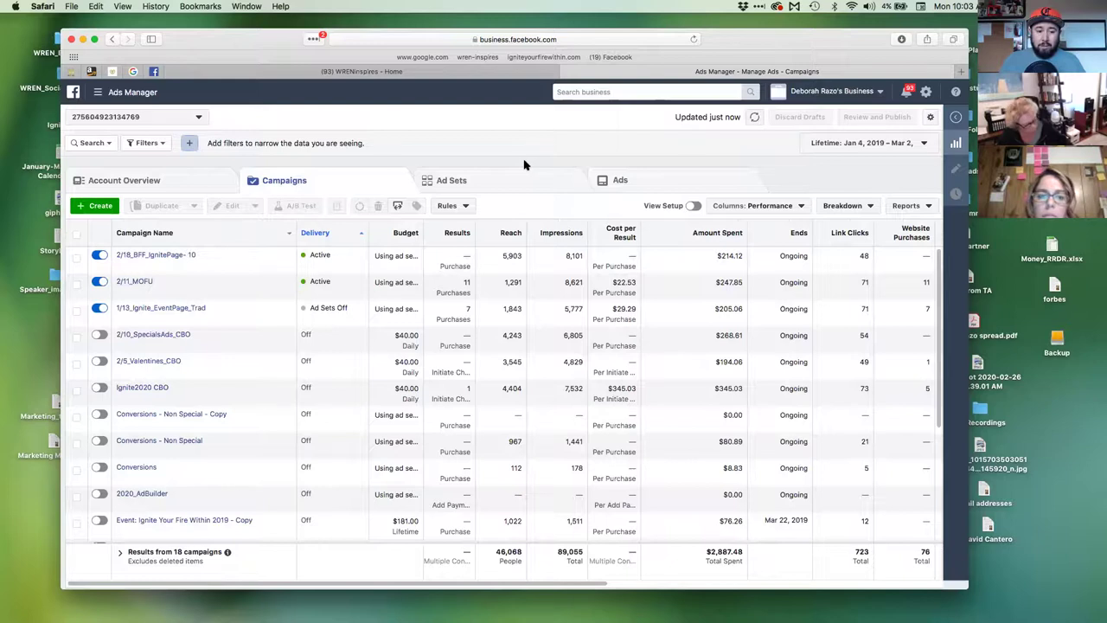
Start a new campaign with the Engagement objective and choose Event responses as the engagement type
{"action": "left_click", "coordinate": [90, 206]}
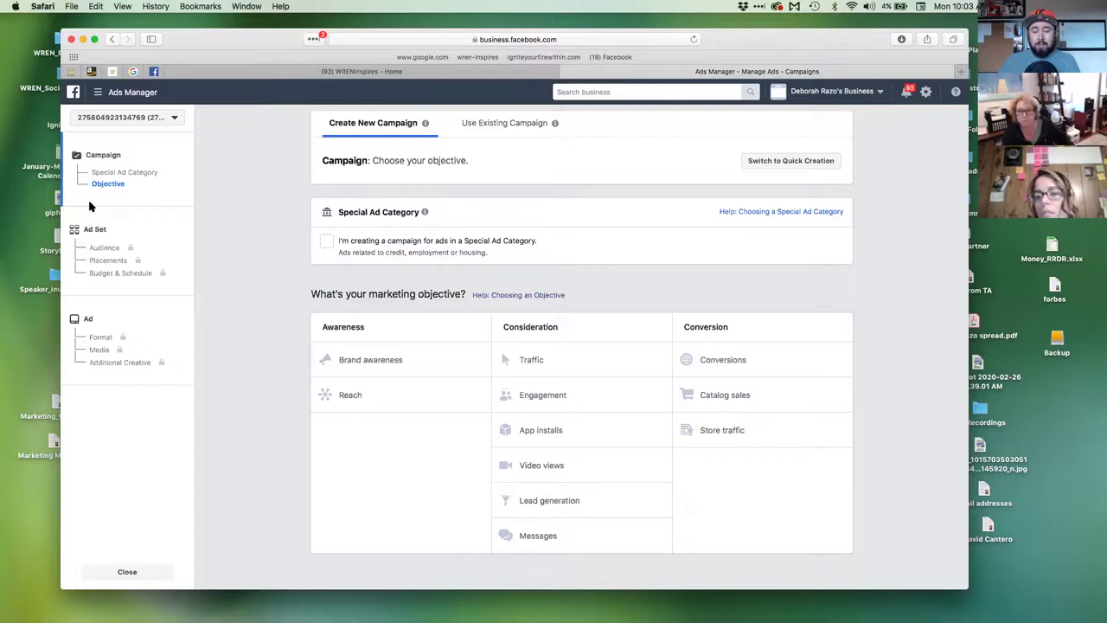
{"action": "left_click", "coordinate": [563, 399]}
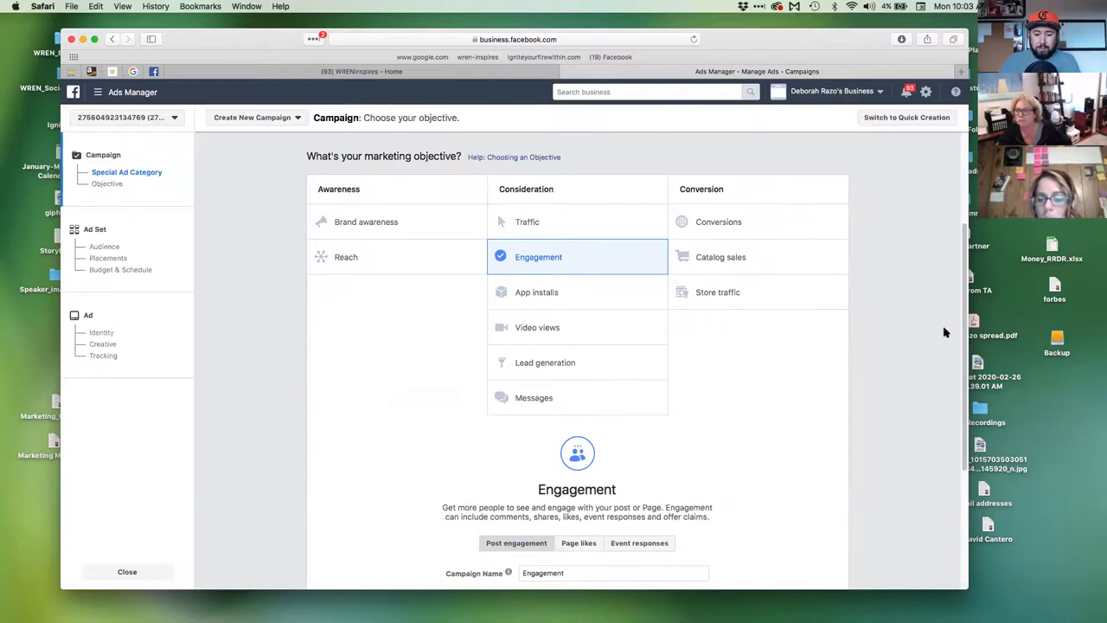
{"action": "scroll", "coordinate": [955, 364], "scroll_direction": "down", "scroll_amount": 4}
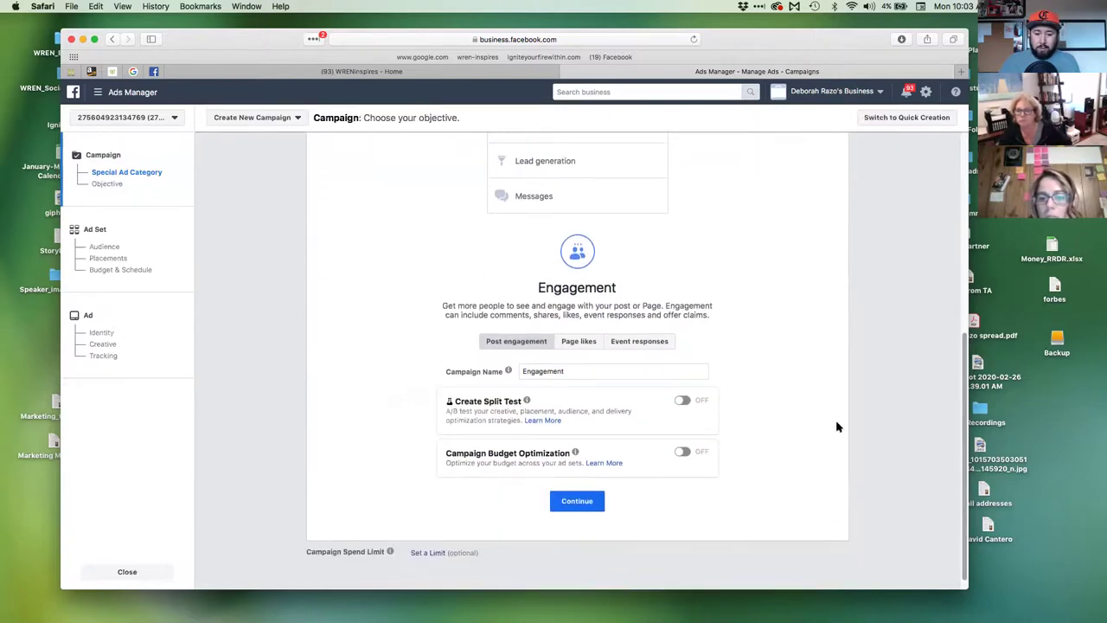
{"action": "left_click", "coordinate": [625, 343]}
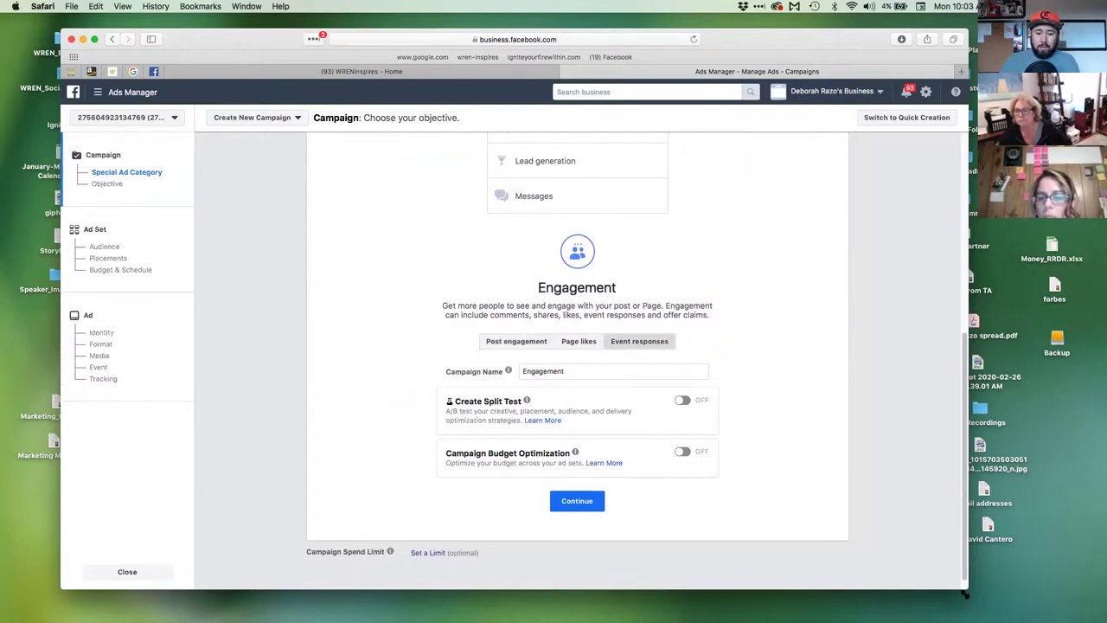
Narrow and reposition the browser window, with the campaign's marketing objectives in view
{"action": "left_click_drag", "start_coordinate": [967, 445], "coordinate": [865, 445]}
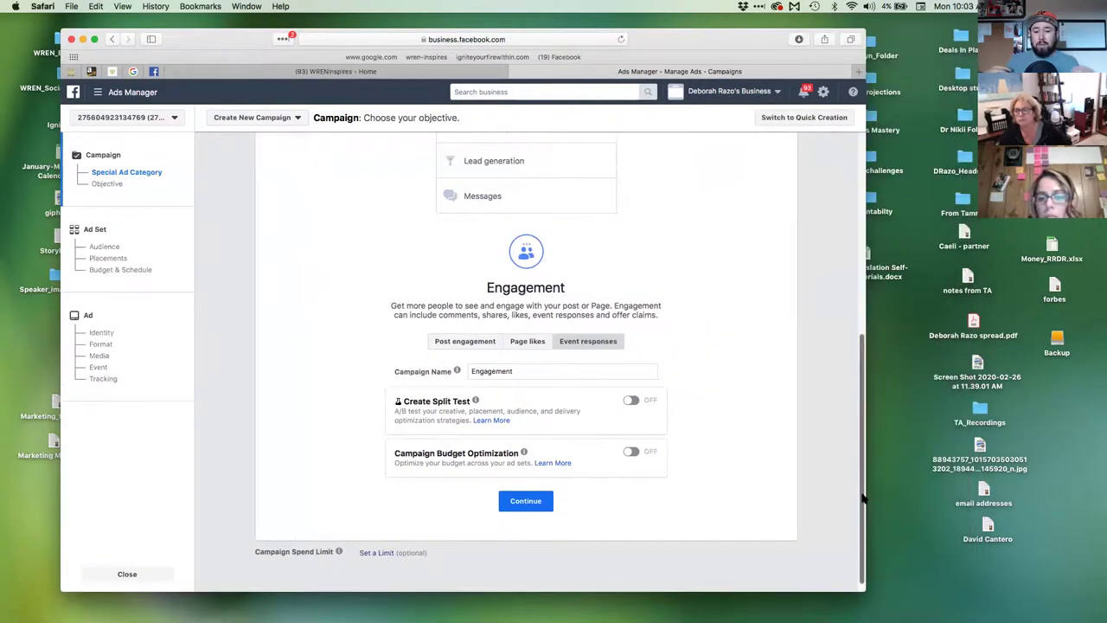
{"action": "scroll", "coordinate": [865, 449], "scroll_direction": "up", "scroll_amount": 3}
{"action": "scroll", "coordinate": [822, 302], "scroll_direction": "down", "scroll_amount": 5}
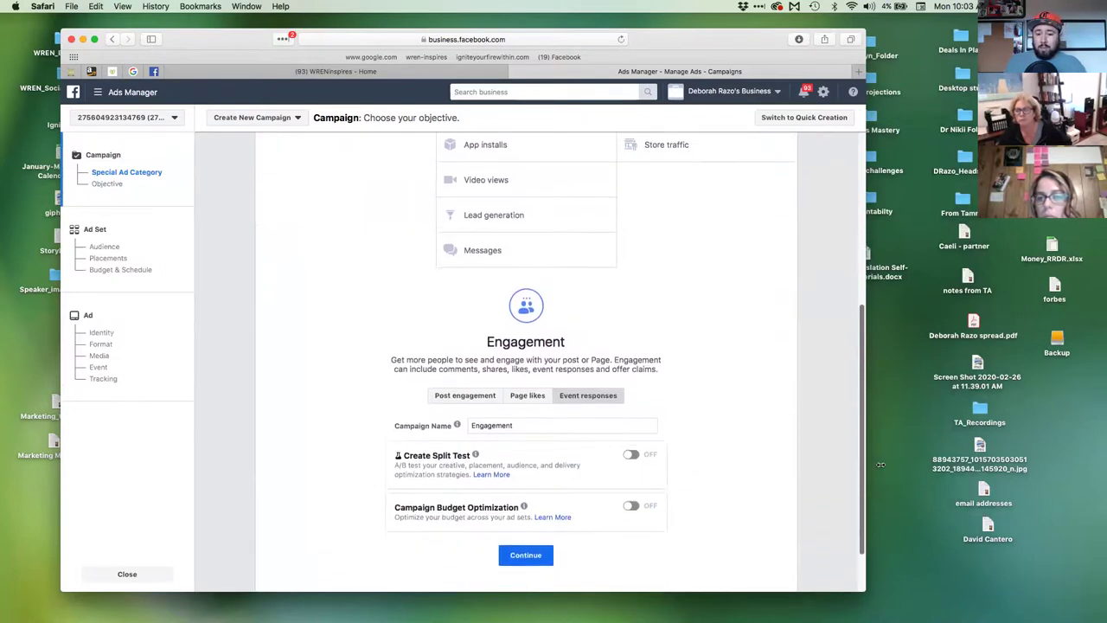
{"action": "left_click_drag", "start_coordinate": [694, 49], "coordinate": [728, 56]}
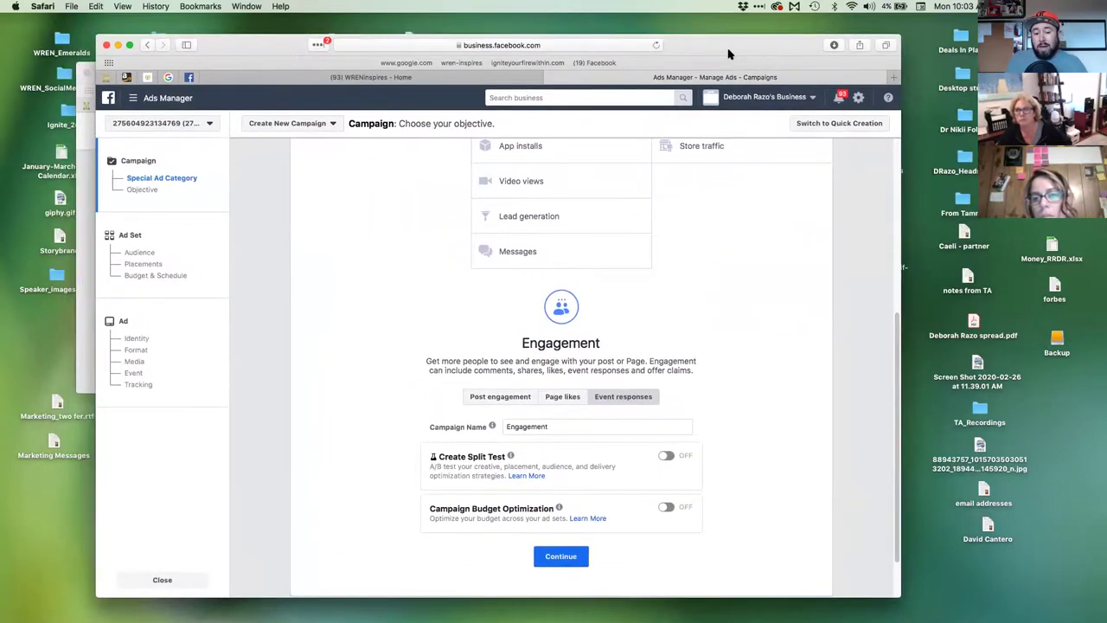
{"action": "left_click_drag", "start_coordinate": [895, 587], "coordinate": [877, 587]}
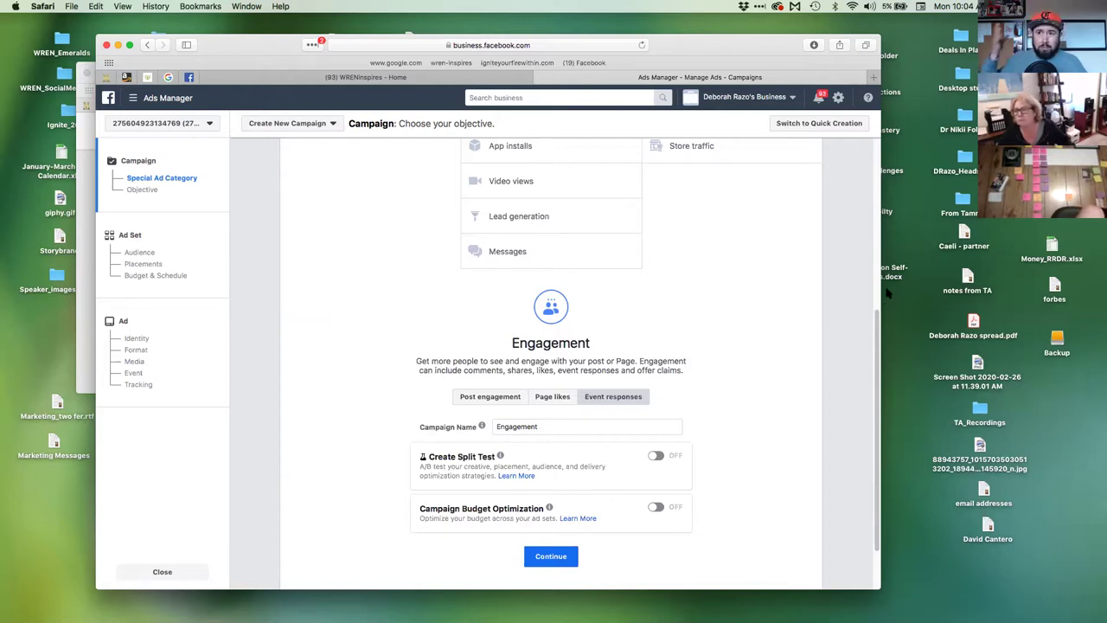
{"action": "left_click_drag", "start_coordinate": [878, 331], "coordinate": [874, 283]}
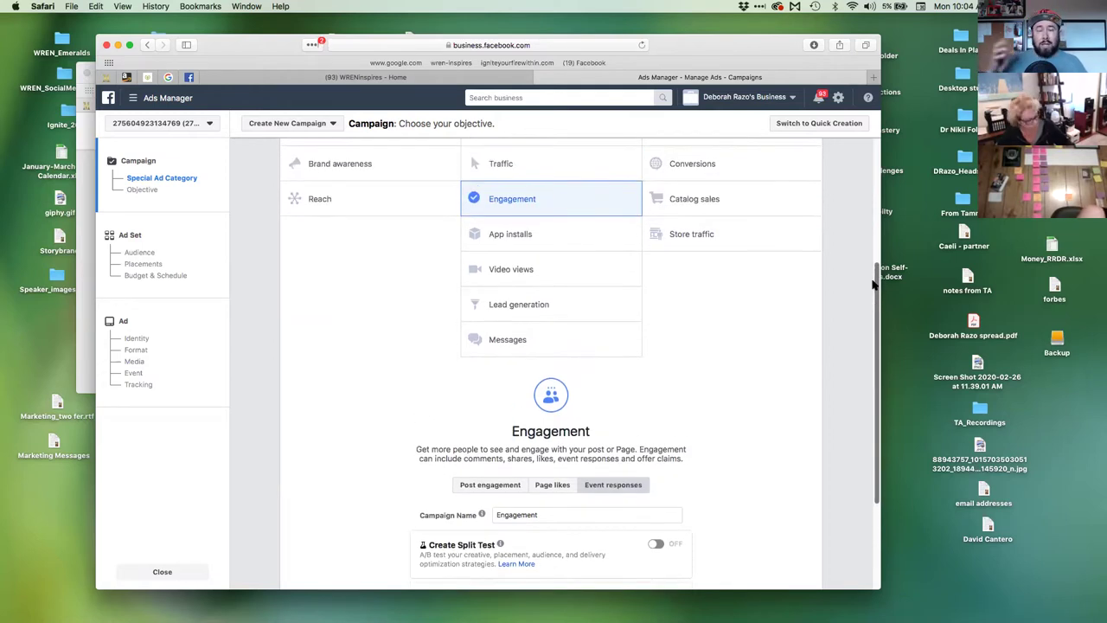